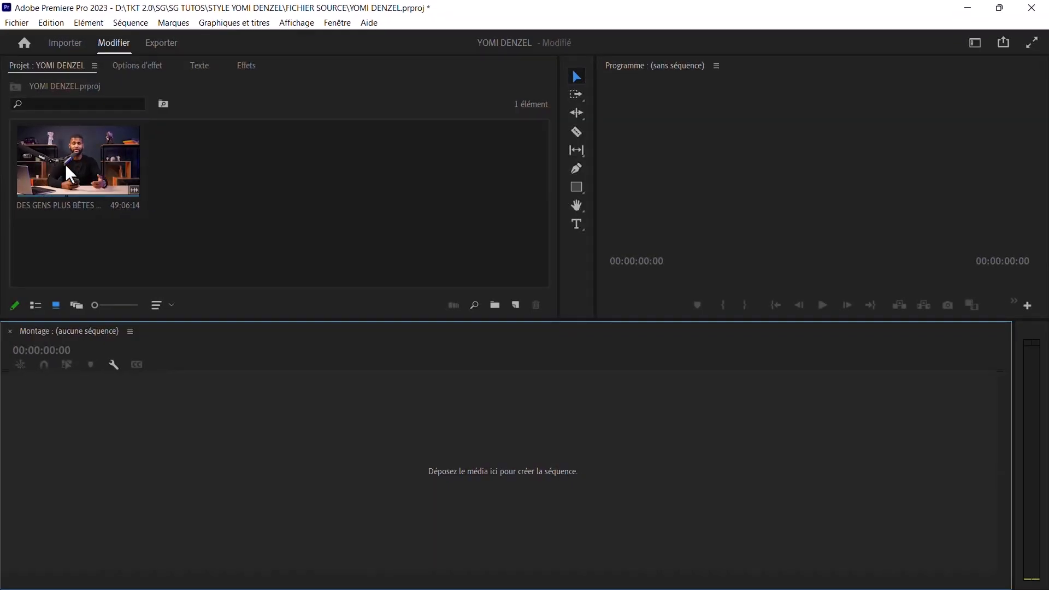
- Create a sequence from the imported DES GENS PLUS BÊTES clip and play its opening seconds
left_click_drag(64, 164, 218, 445)
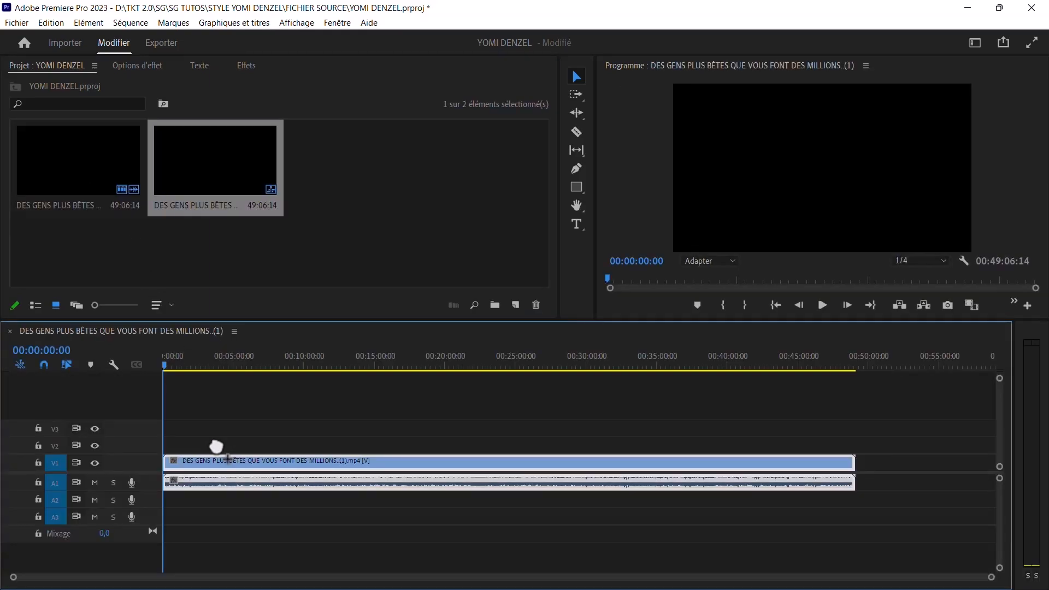
key("space")
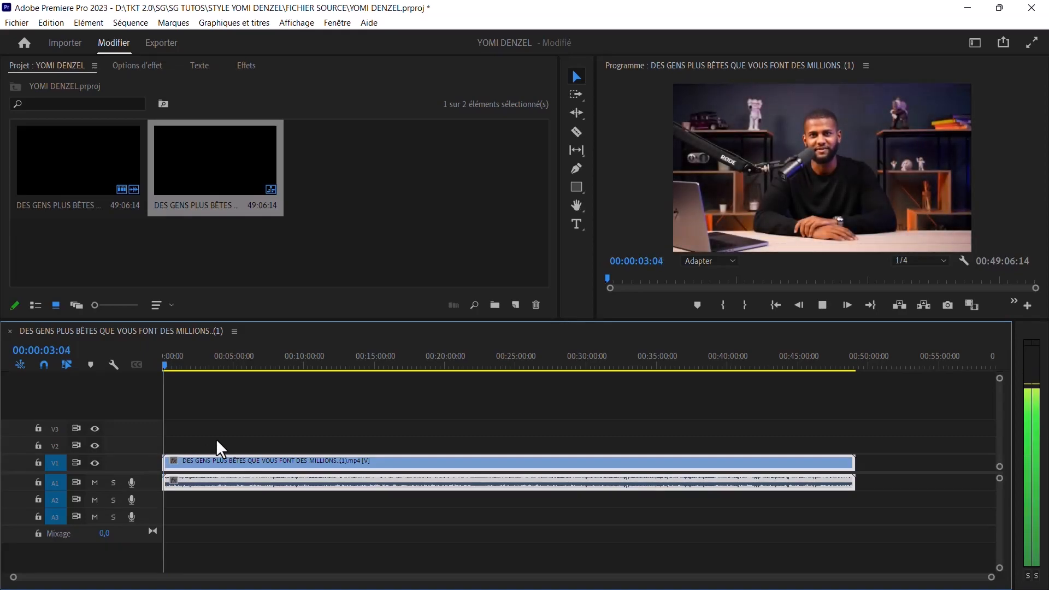
key("space")
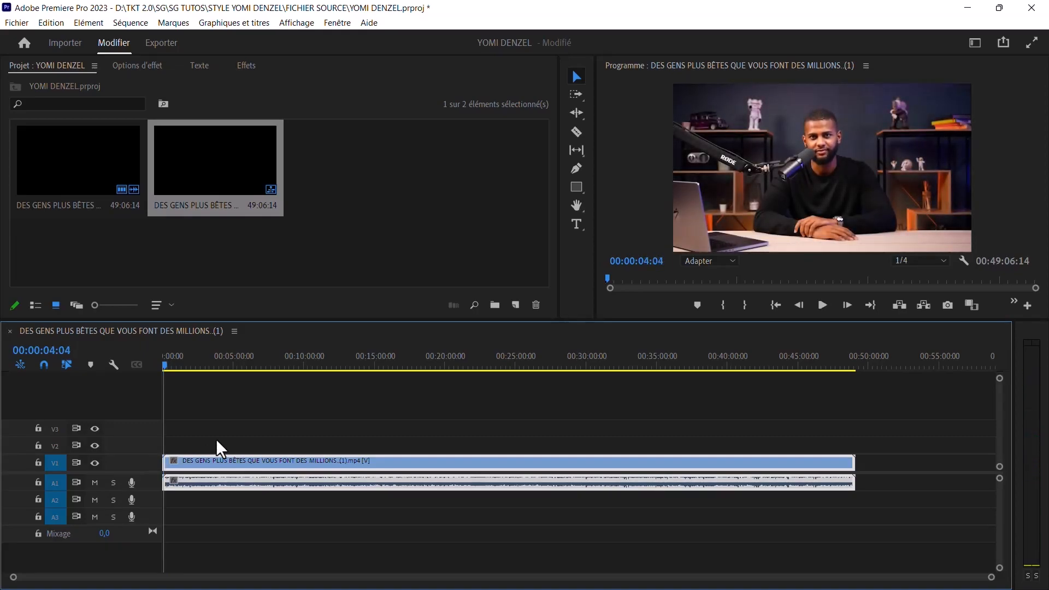
- Split the clip at 00:00:16:01 and delete everything after the cut
left_click(165, 362)
key("space")
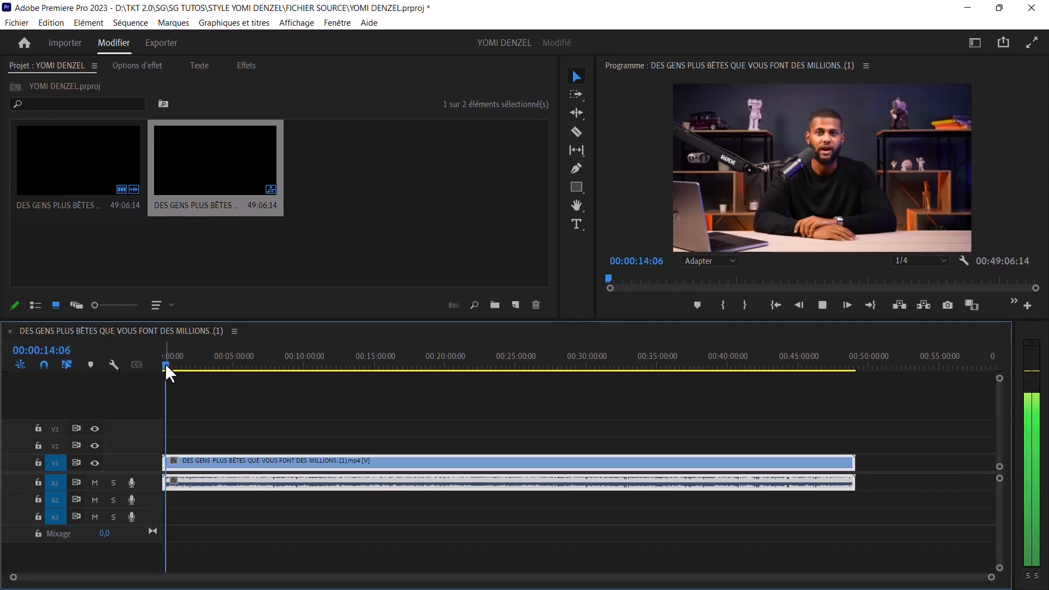
key("space")
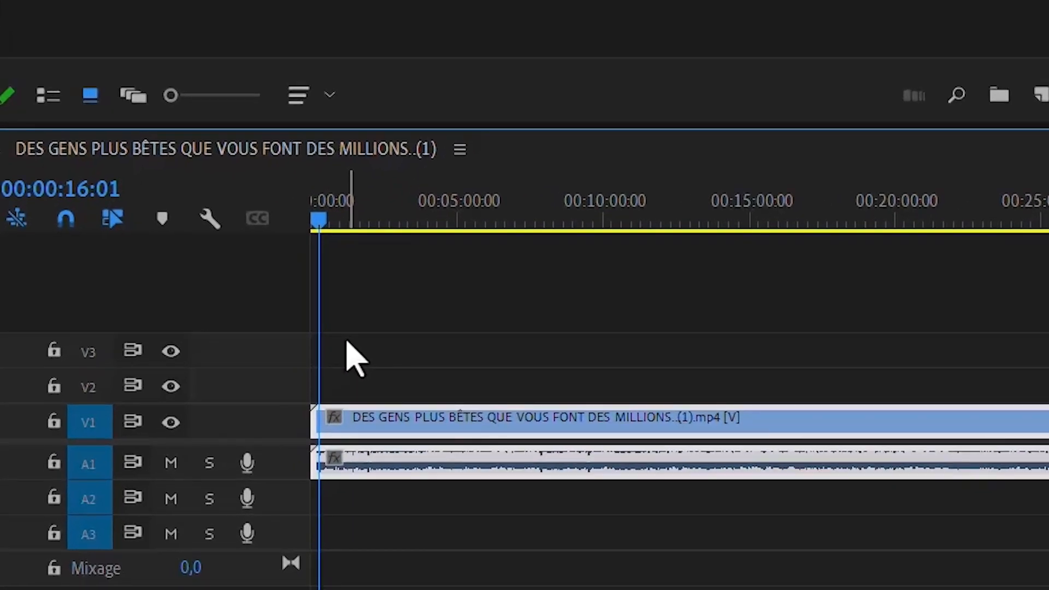
key("ctrl+k")
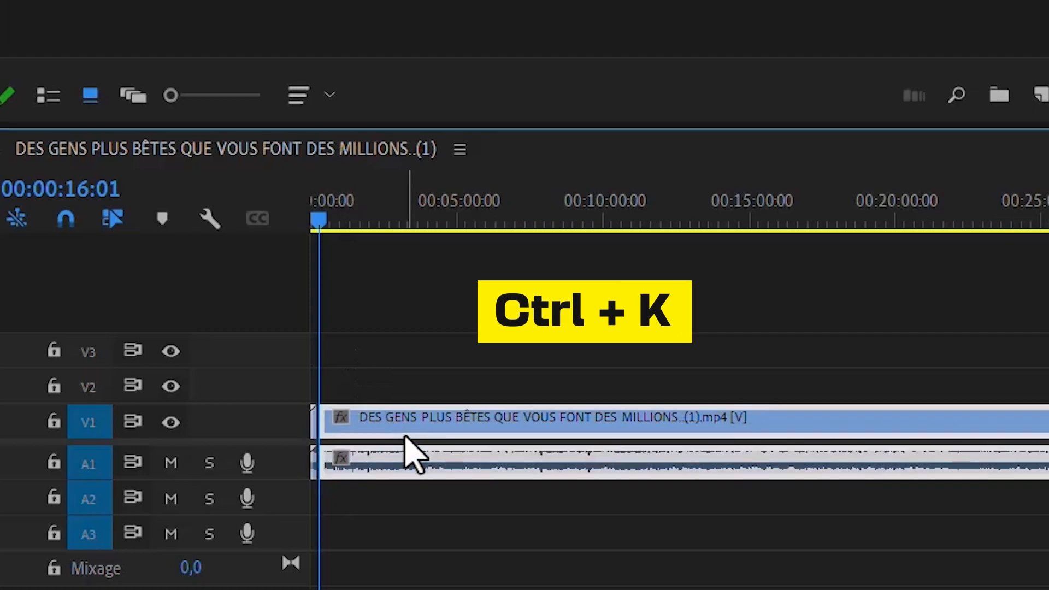
key("Delete")
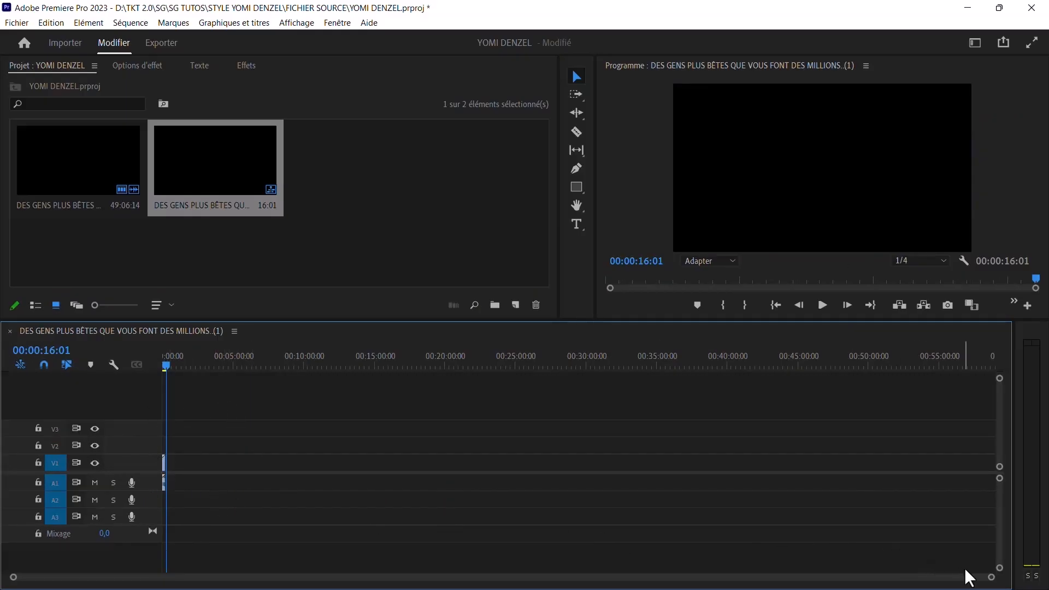
- Play the sequence from its start and split the clip at 00:00:03:20, where the first pause begins
left_click_drag(990, 582, 5, 580)
key("Home")
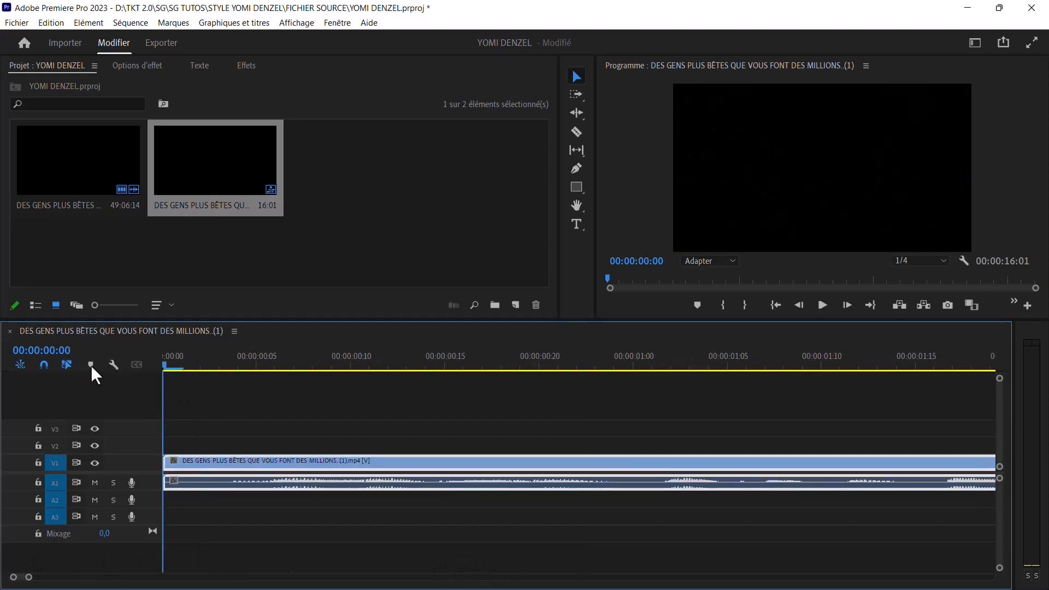
key("space")
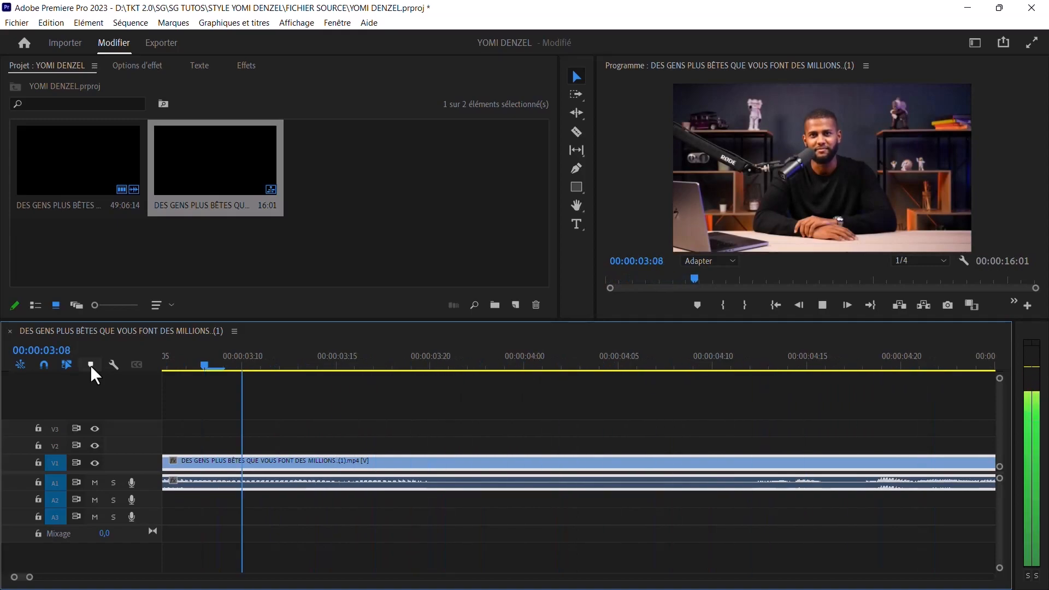
key("space")
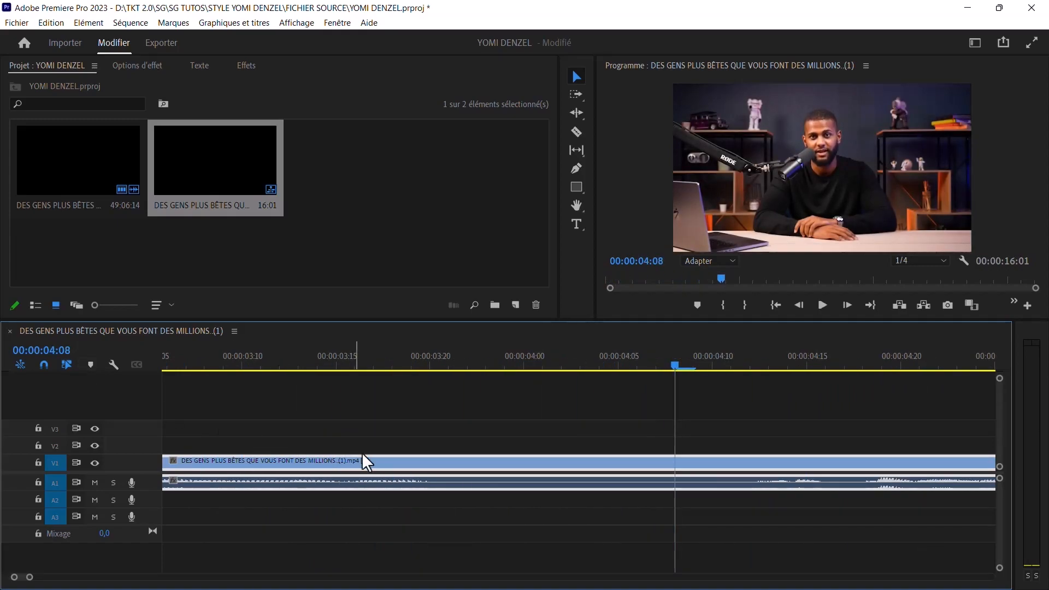
left_click(441, 360)
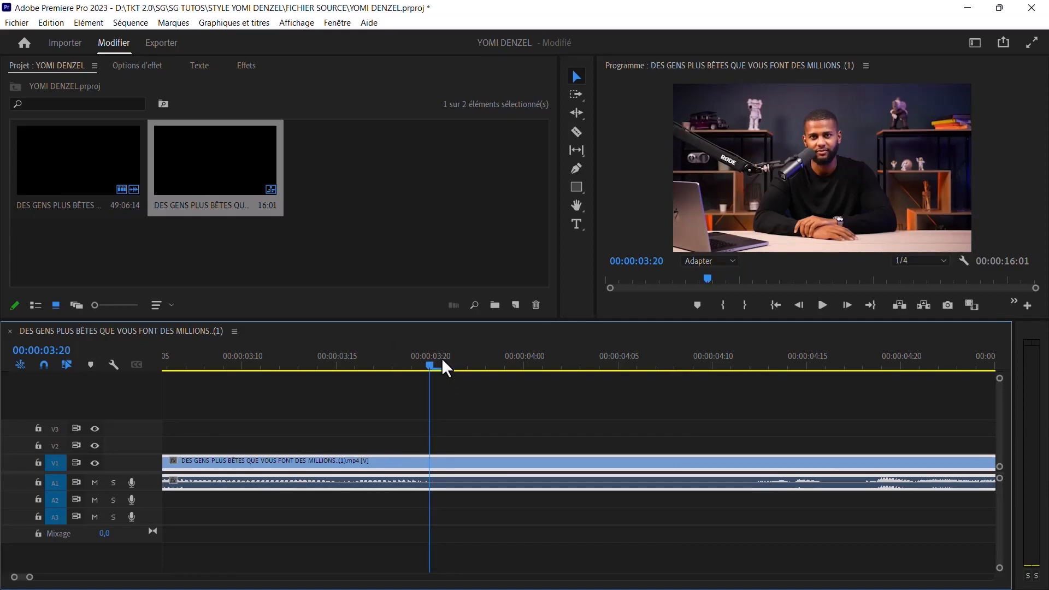
key("ctrl+k")
- Split the clip at 00:00:04:12, where speech resumes, and remove the silent segment together with the gap it leaves
key("space")
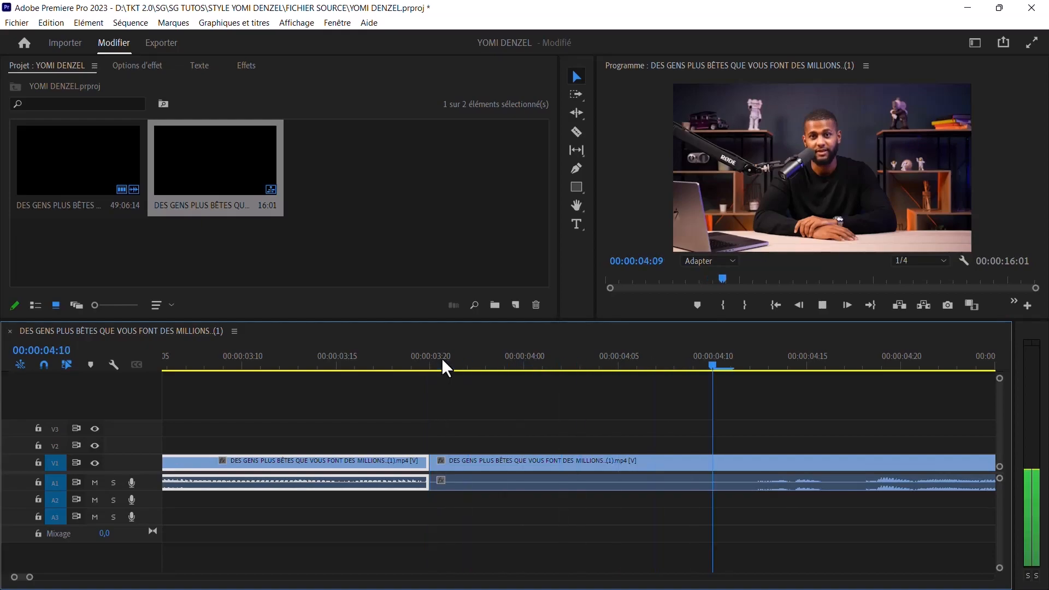
key("space")
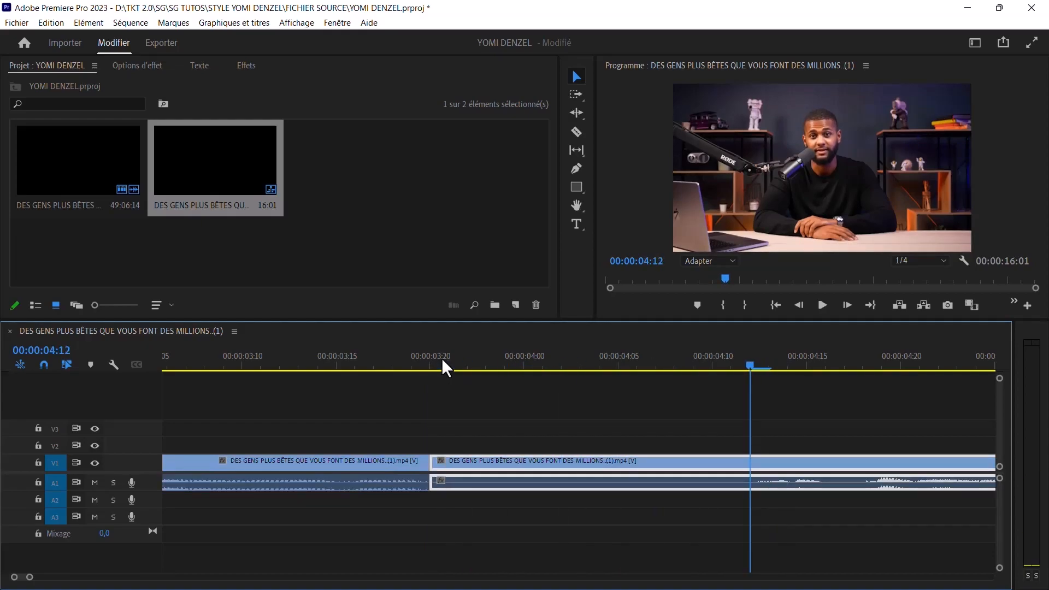
key("ctrl+k")
left_click(477, 462)
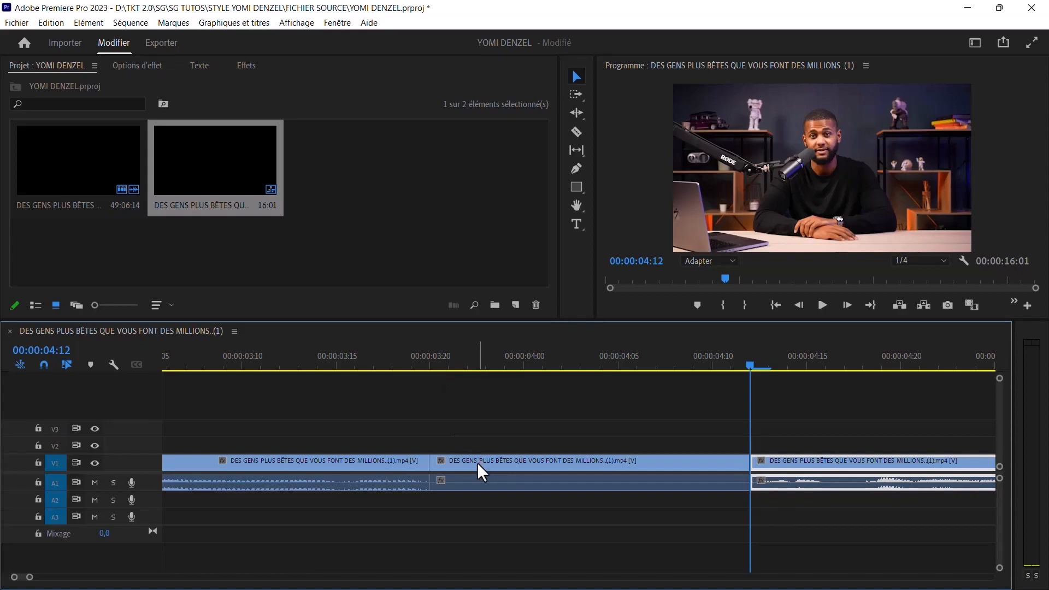
key("Delete")
left_click(477, 462)
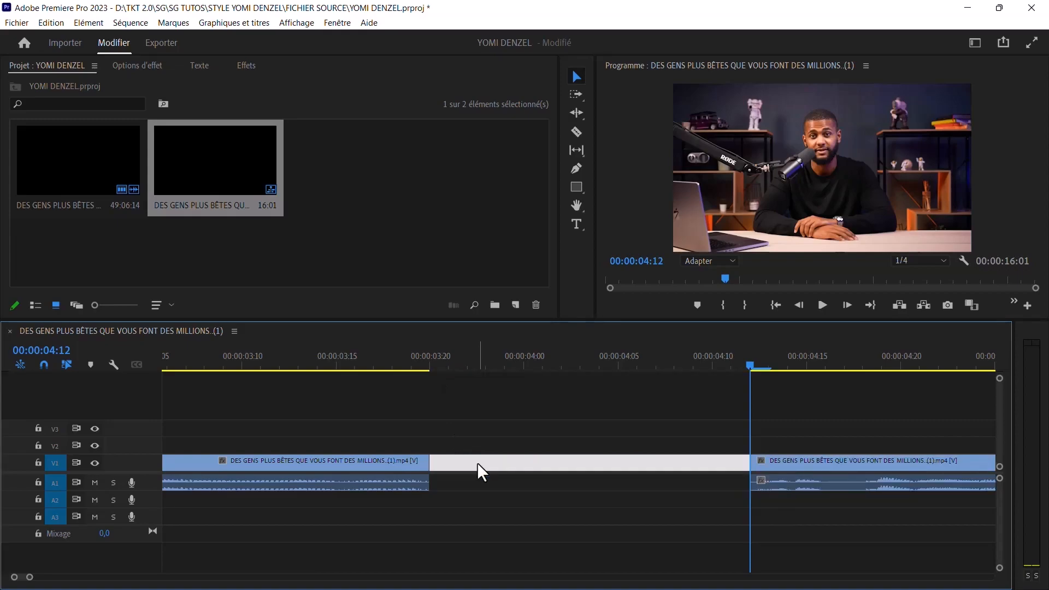
key("Delete")
- Remove the next pause by splitting at 00:00:04:19 and ripple trimming the following clip's start up to 00:00:05:18
left_click(260, 365)
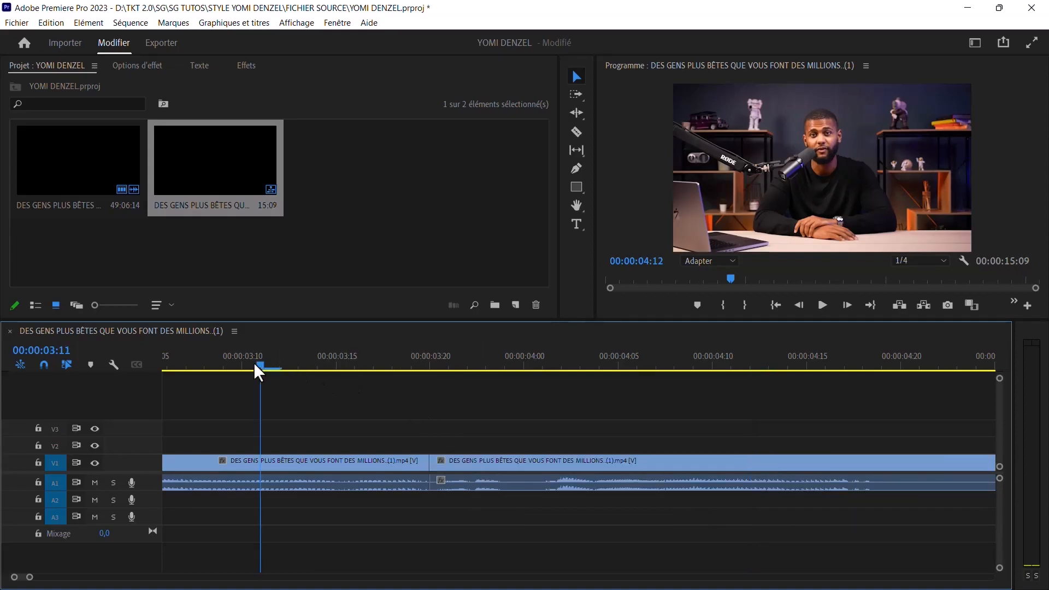
key("d")
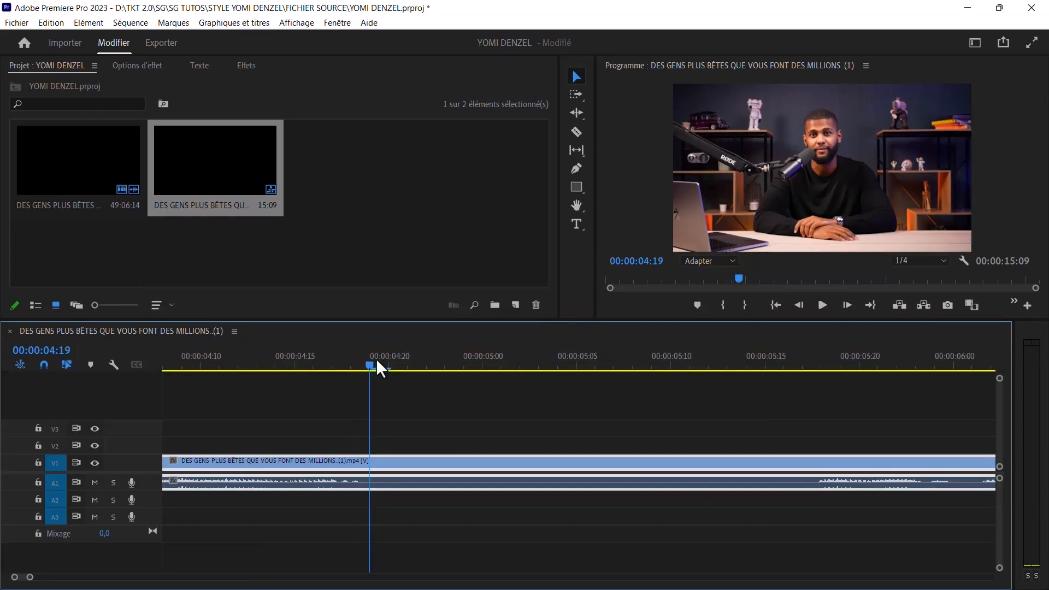
key("ctrl+k")
left_click(802, 360)
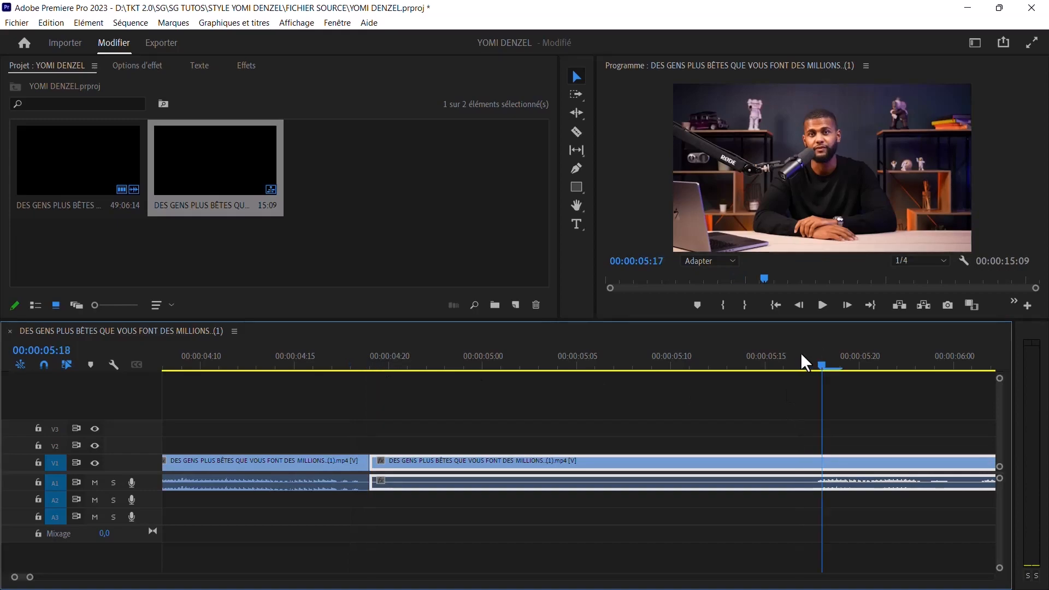
key("q")
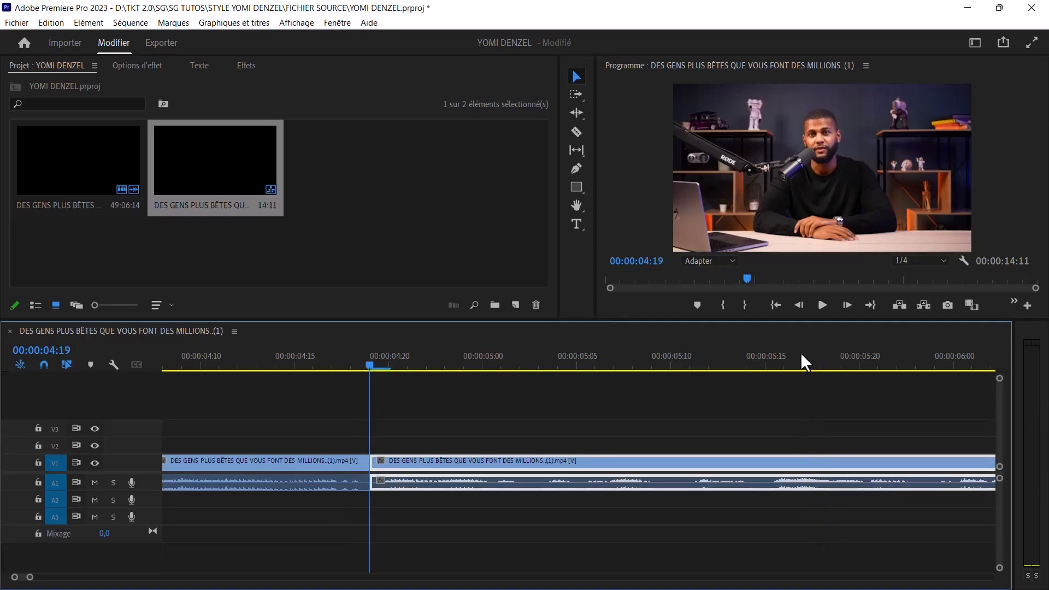
- Play through the cuts to find remaining silences and ripple trim the start of the sequence's second clip
left_click(278, 356)
key("space")
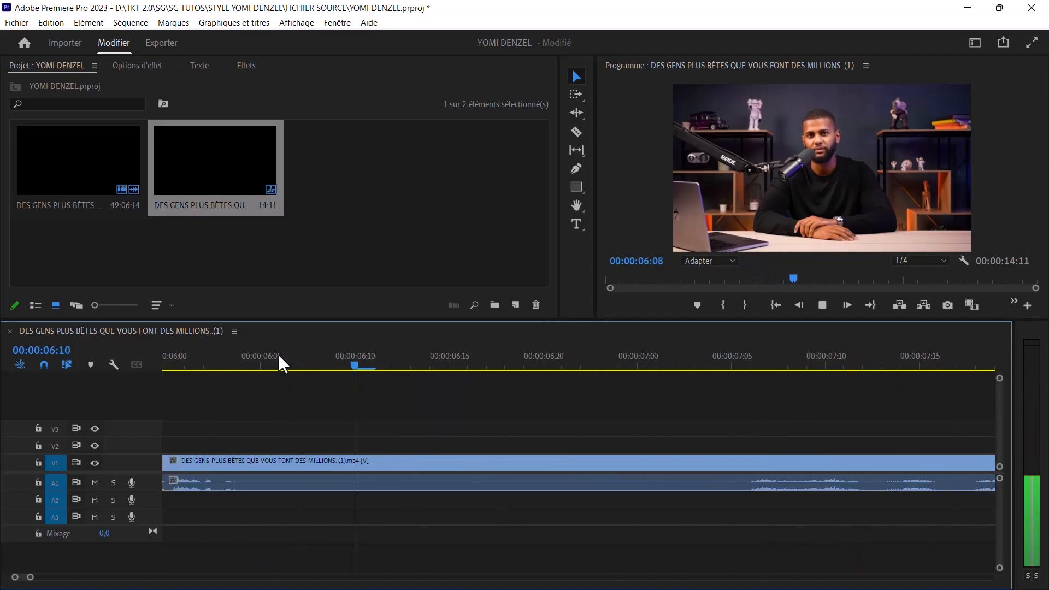
key("space")
left_click(240, 355)
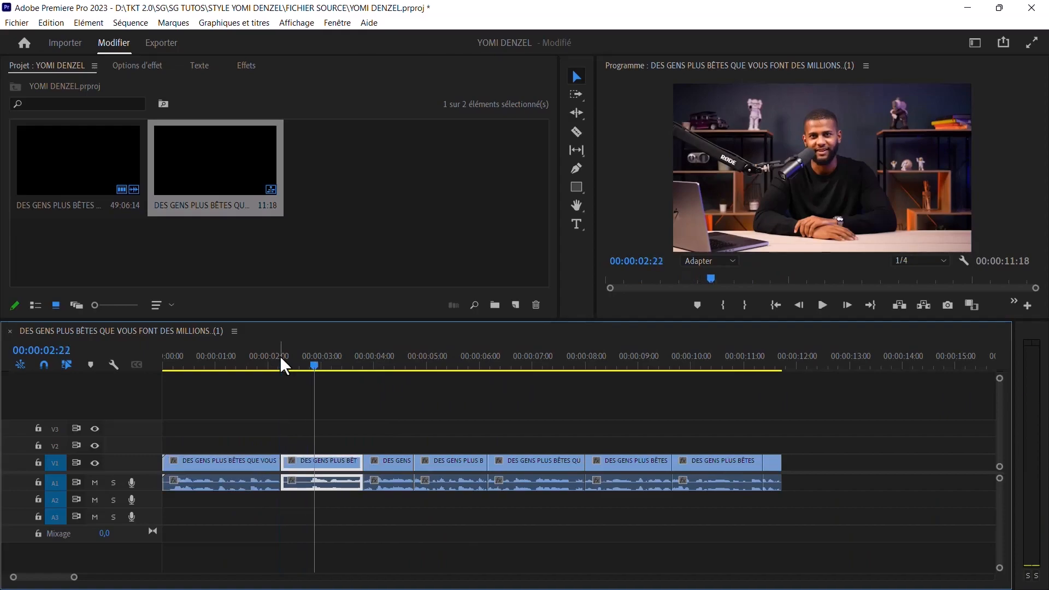
key("q")
- Play back the trimmed opening clips and ripple delete the unneeded segment
left_click(243, 358)
key("space")
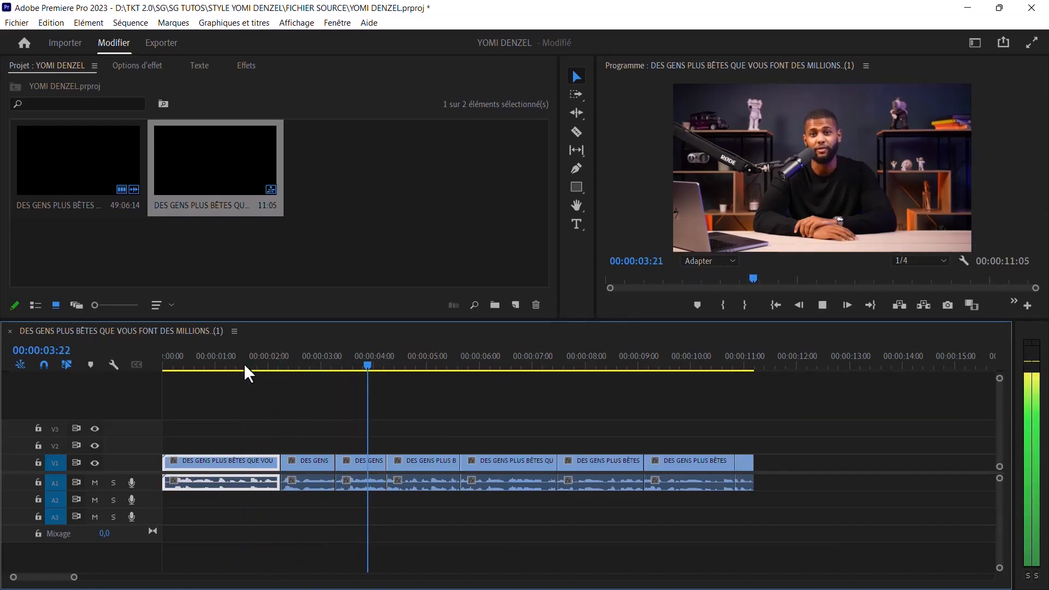
key("space")
key("shift+Delete")
- Split the clip on both sides of the next pause and ripple delete the silent part
left_click(310, 358)
key("space")
left_click_drag(75, 576, 30, 577)
left_click(440, 359)
key("ctrl+k")
left_click(501, 360)
key("ctrl+k")
key("shift+Delete")
- Review the edited sequence from start to end to check that the cuts flow without pauses
left_click(257, 359)
left_click(349, 358)
key("End")
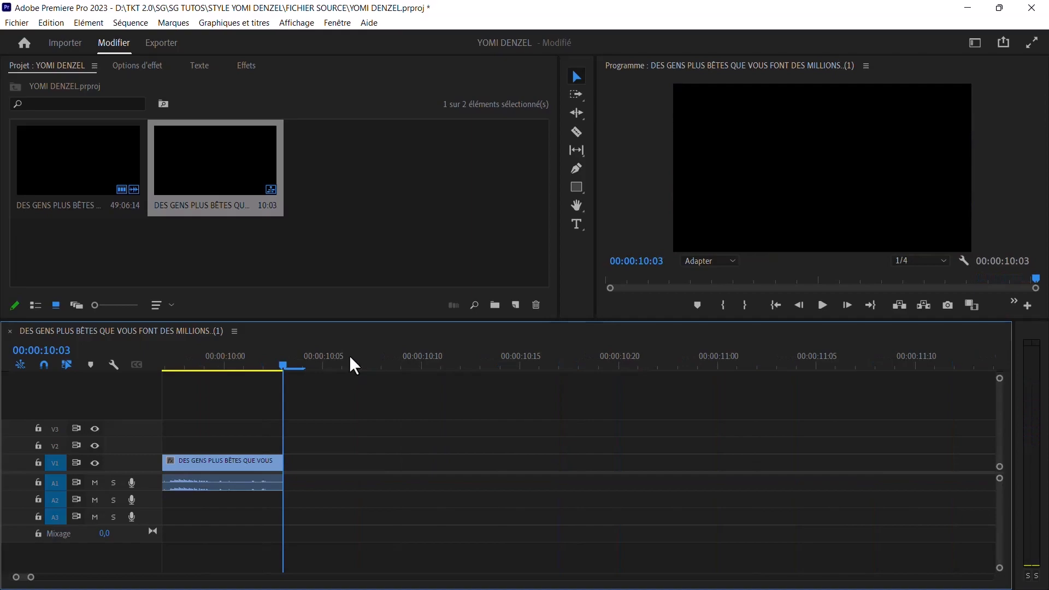
key("Home")
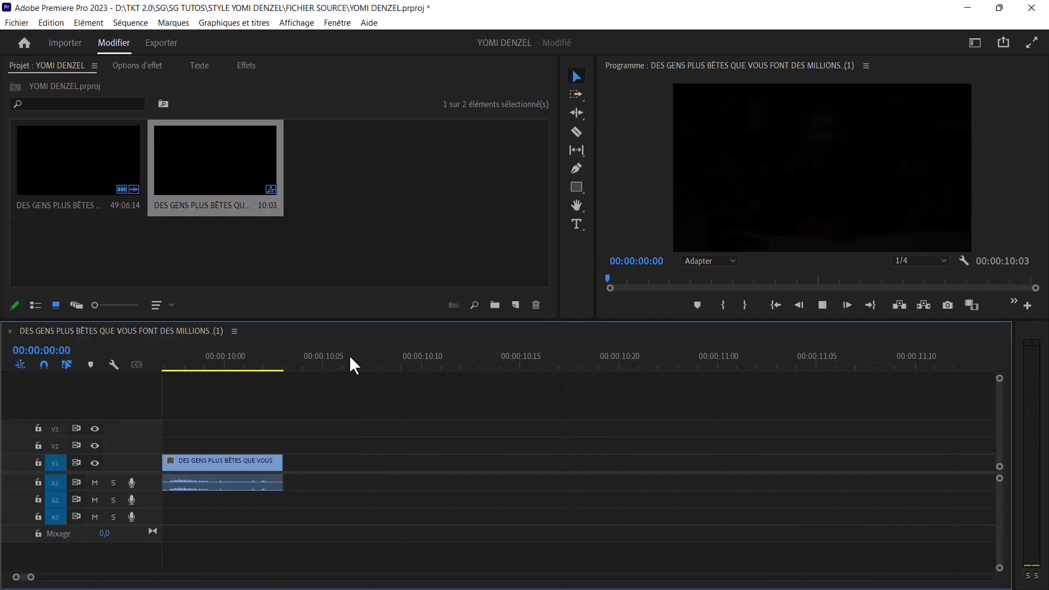
key("space")
left_click_drag(28, 576, 131, 578)
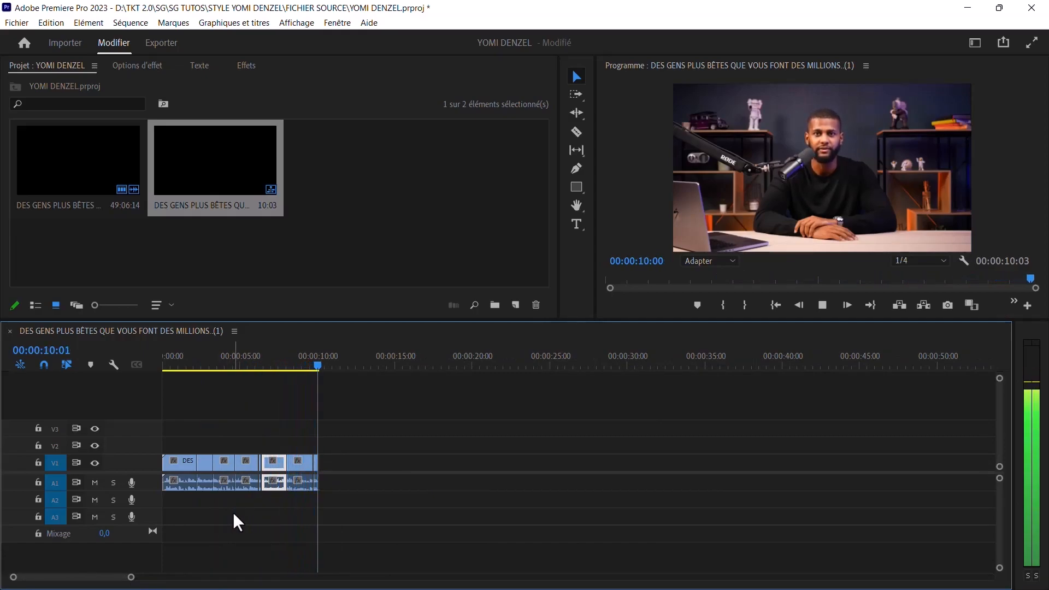
left_click_drag(235, 357, 286, 375)
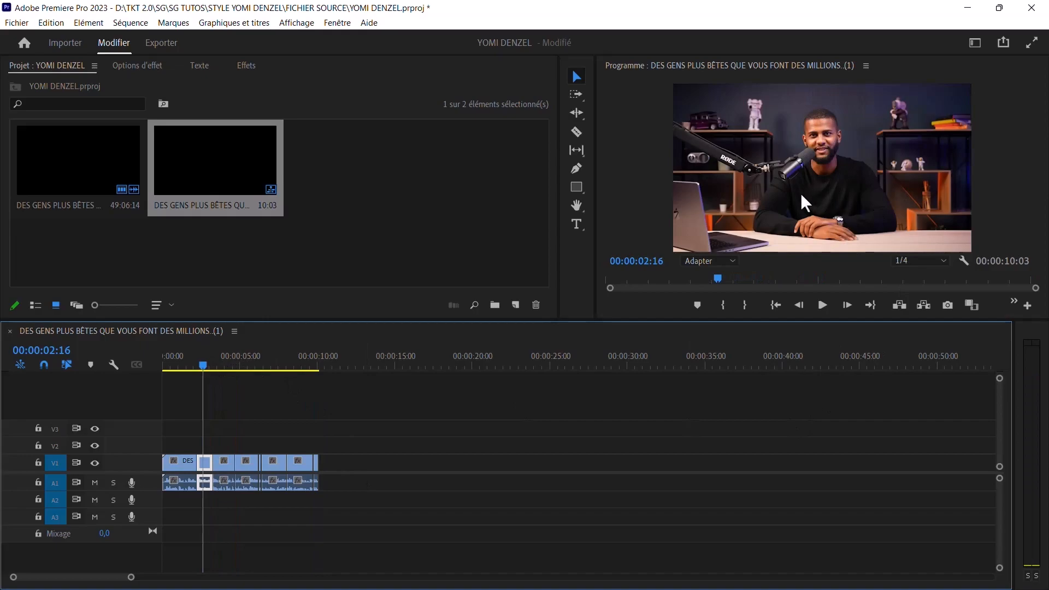
left_click_drag(131, 576, 78, 577)
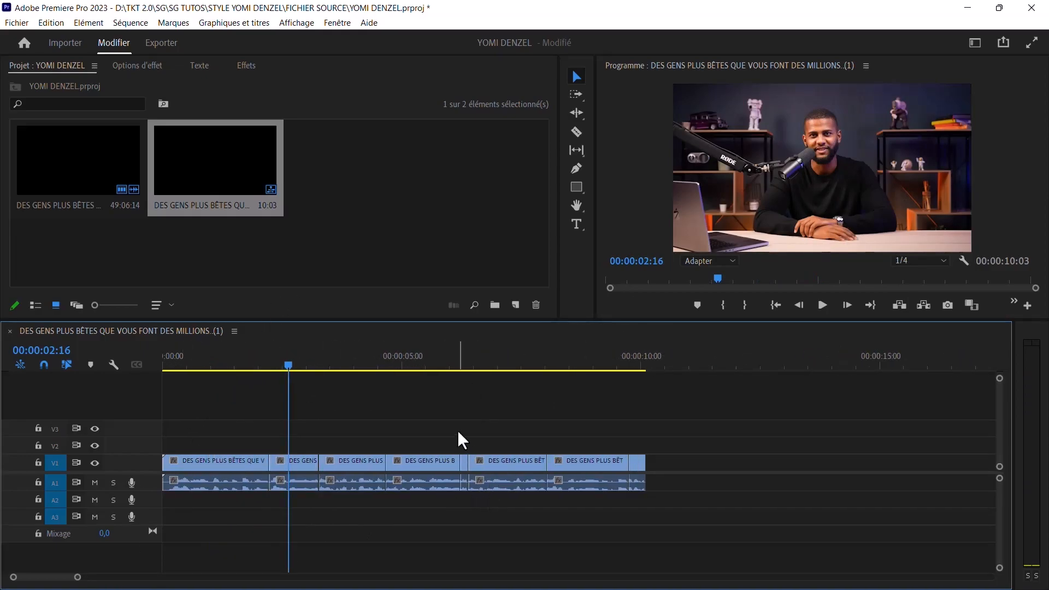
- Open the sequence's export settings and apply the Match Source - Adaptive High Bitrate preset
left_click(163, 47)
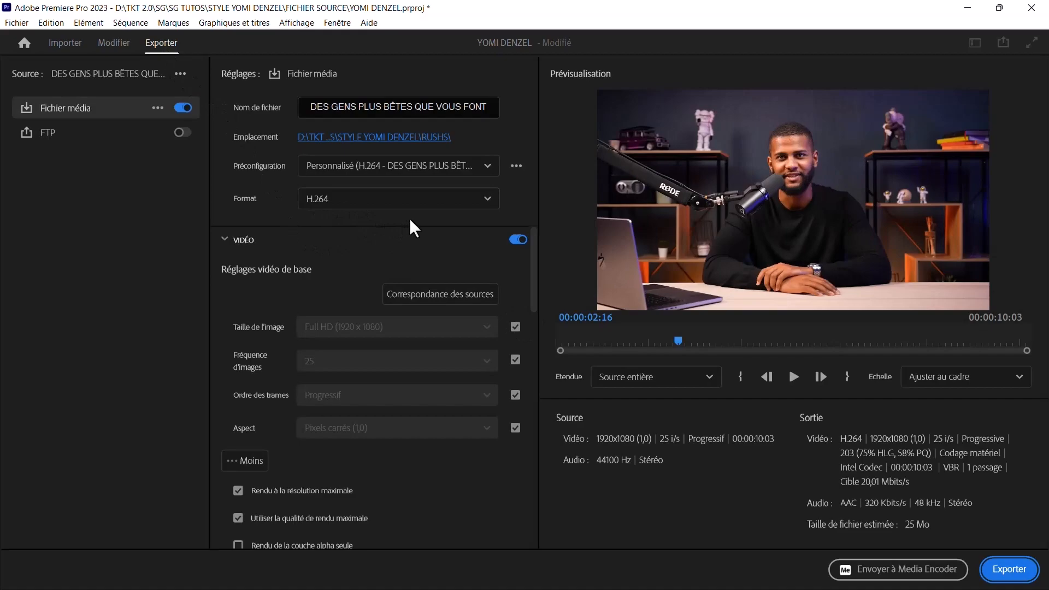
left_click(448, 174)
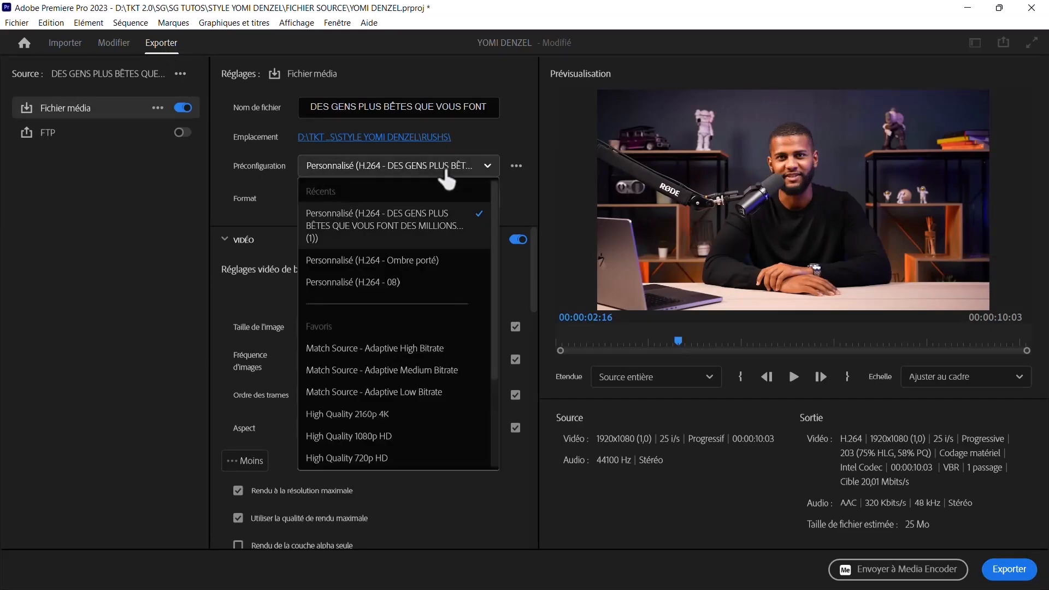
scroll(421, 355, "down", 1)
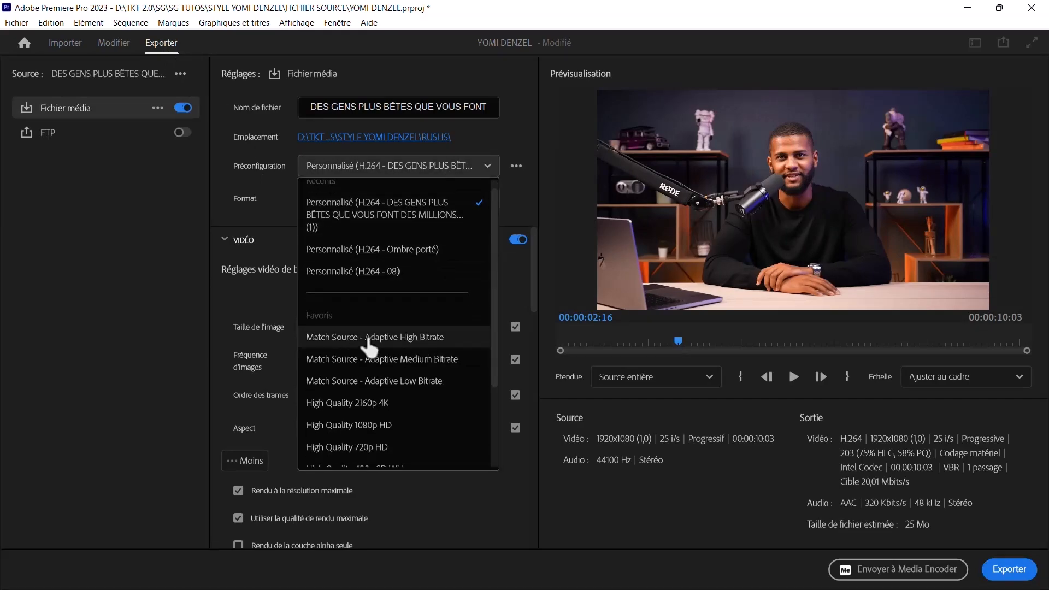
left_click(369, 338)
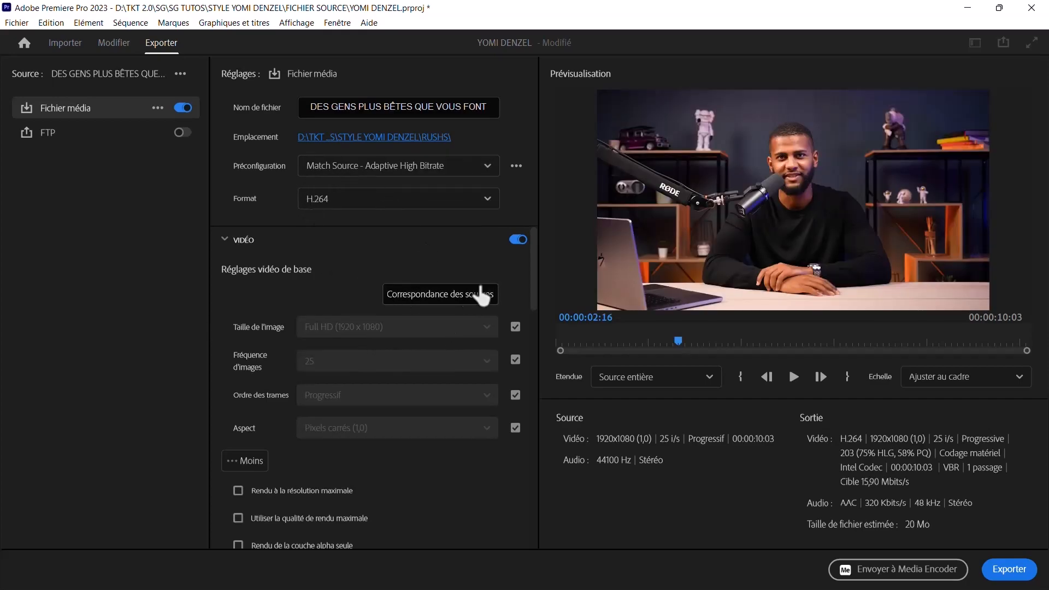
- Enable rendering at maximum resolution and maximum render quality, and set the target bitrate to 20.58 Mbit/s
scroll(540, 306, "down", 3)
scroll(541, 326, "down", 2)
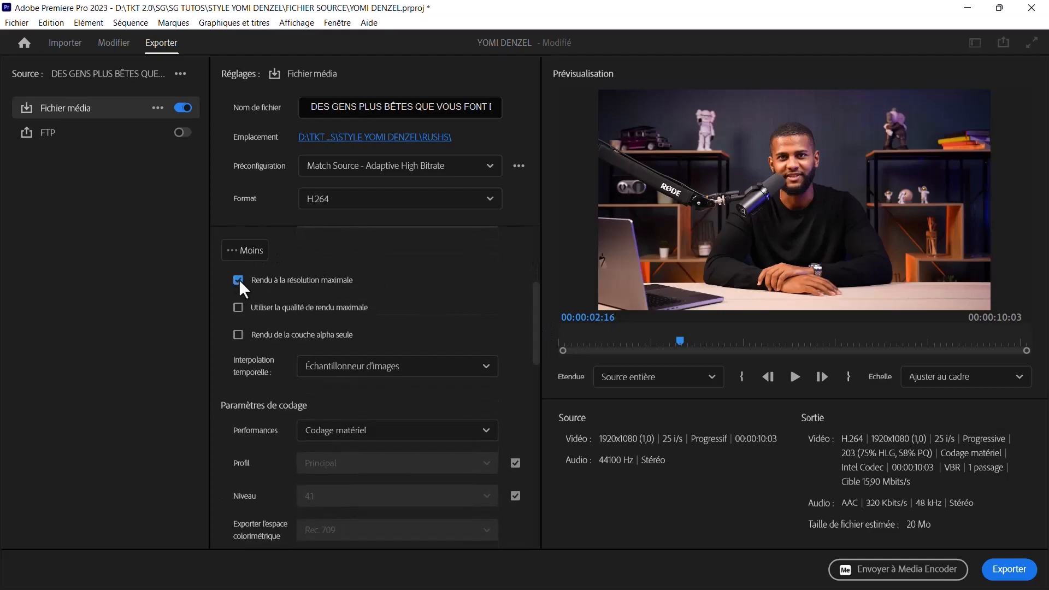
left_click(236, 309)
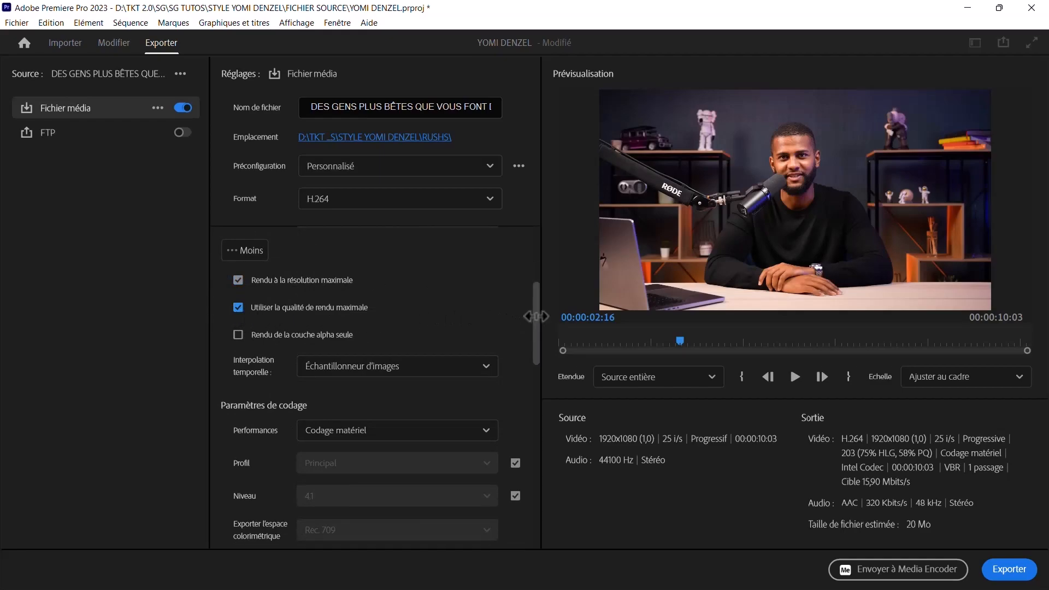
left_click_drag(537, 319, 541, 458)
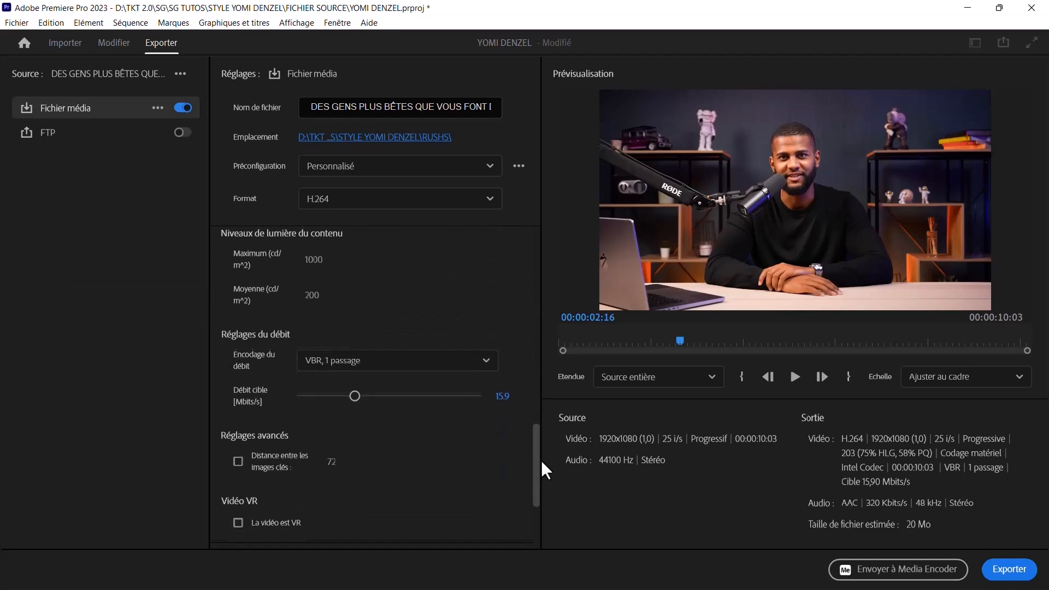
left_click_drag(363, 362, 372, 364)
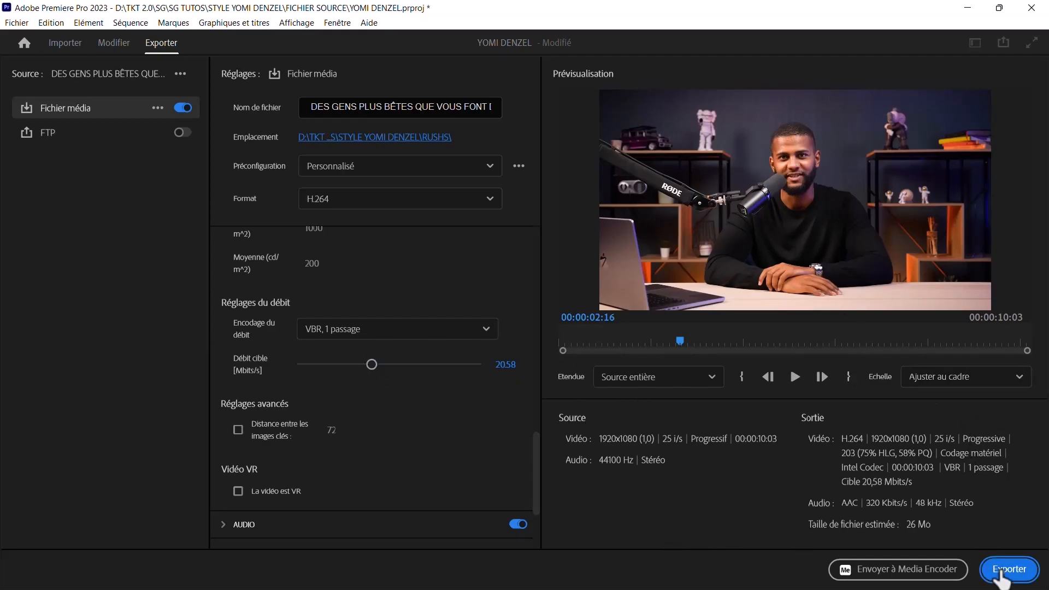
- Export the edited sequence as an H.264 file into the RUSHS folder
left_click(997, 571)
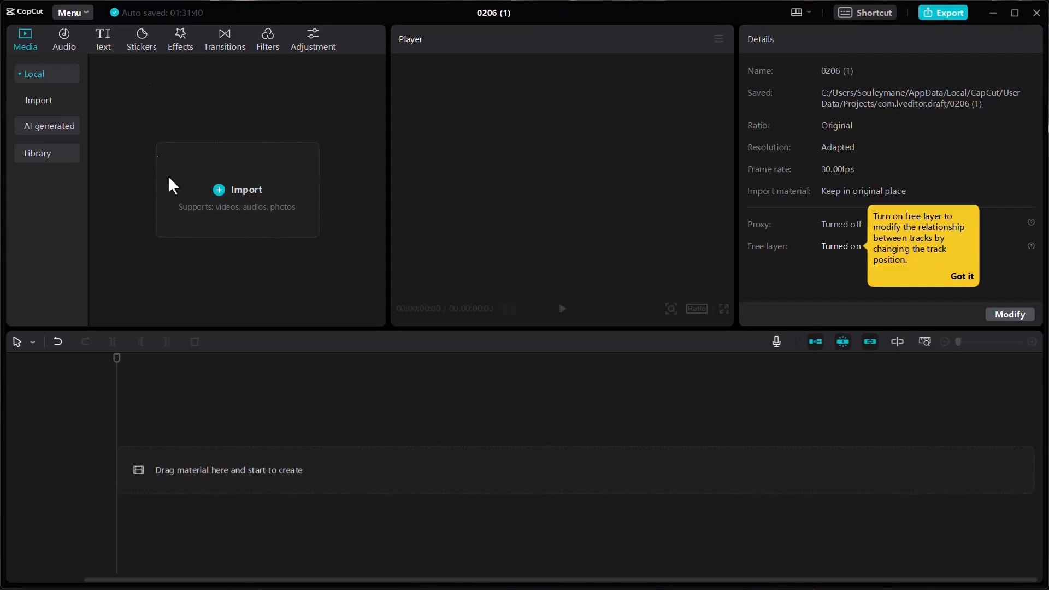
- Switch to CapCut, import the exported talking-head video from the RUSHS folder and place it at the start of the timeline
left_click(239, 193)
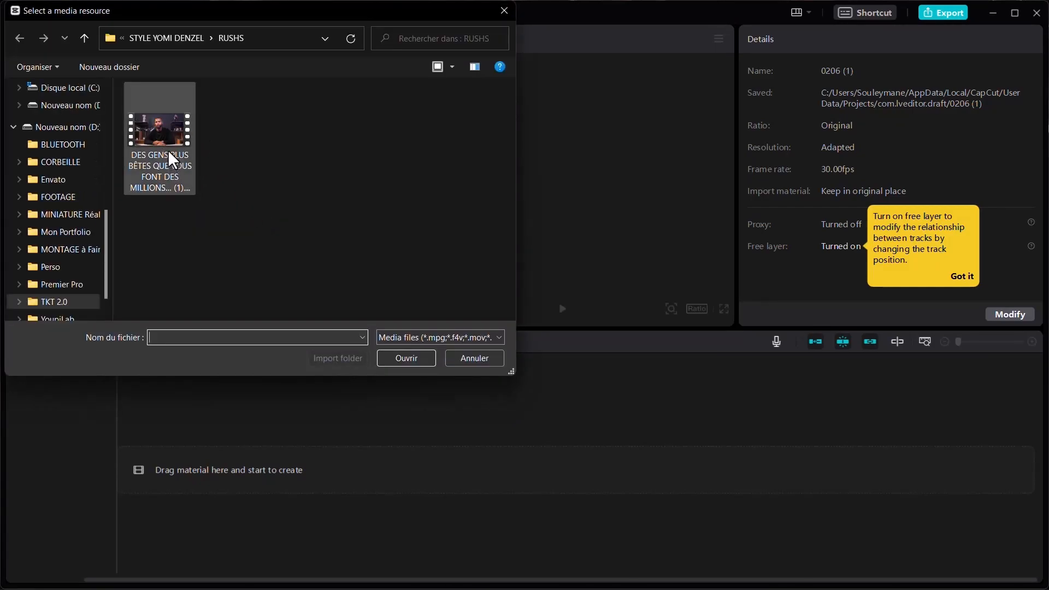
left_click(174, 161)
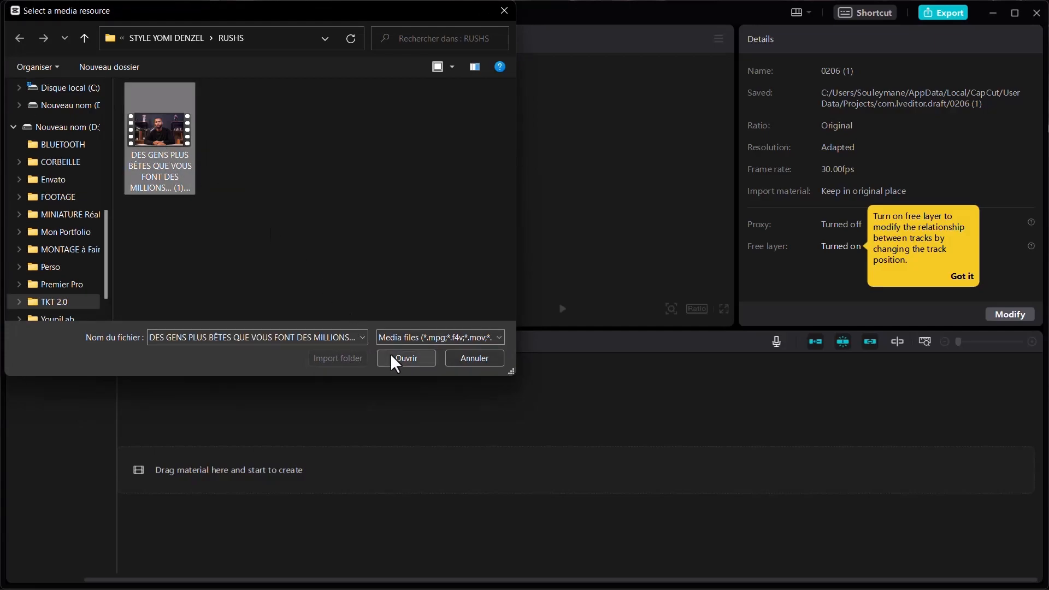
left_click(405, 358)
left_click_drag(137, 158, 143, 450)
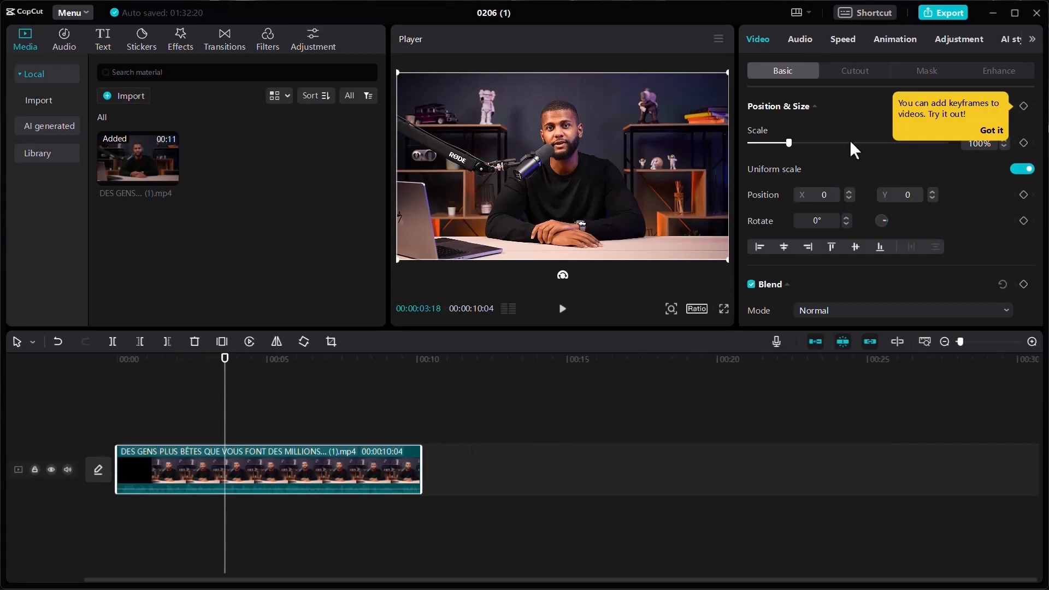
- Remove the clip's background with Auto cutout and play back part of the result to check it
left_click(864, 83)
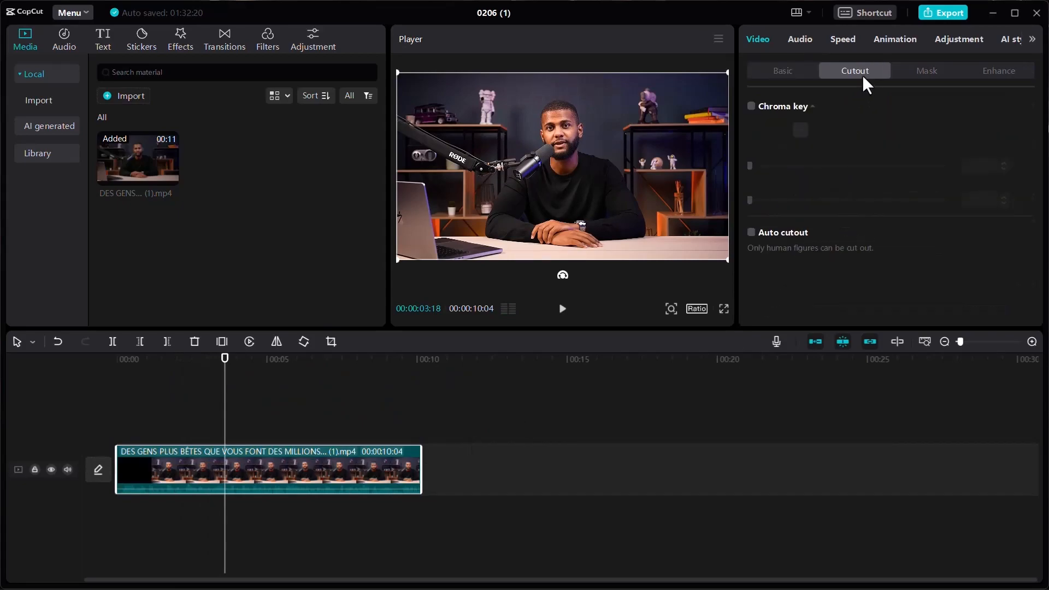
left_click(751, 232)
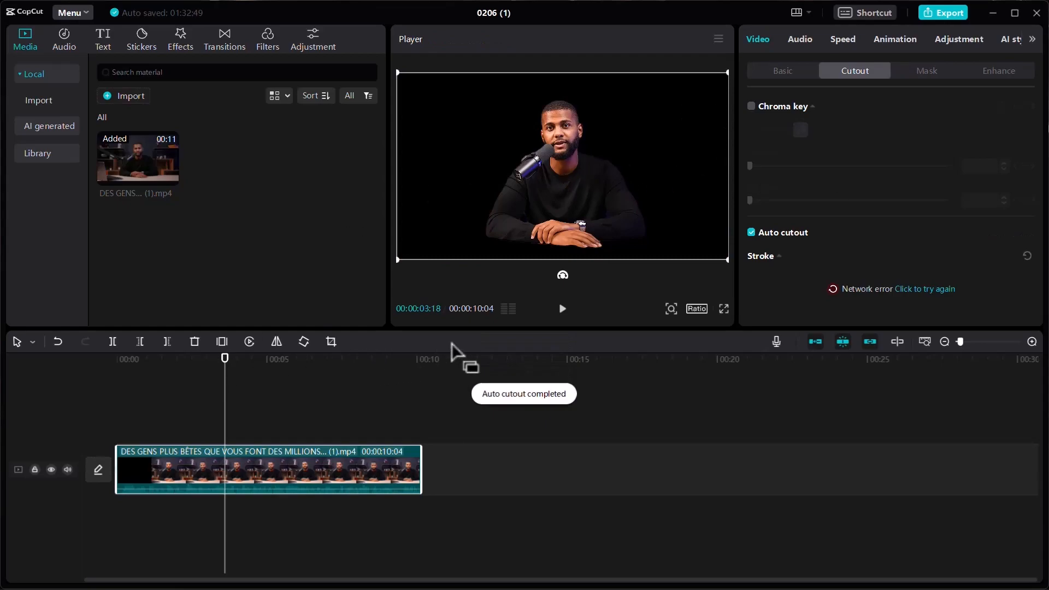
left_click(562, 309)
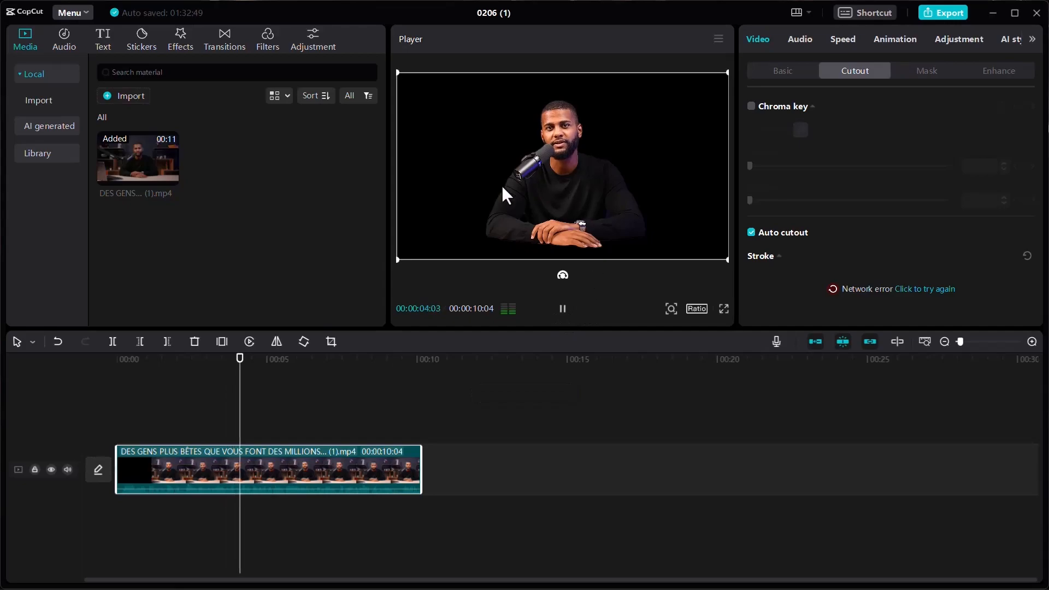
left_click(562, 310)
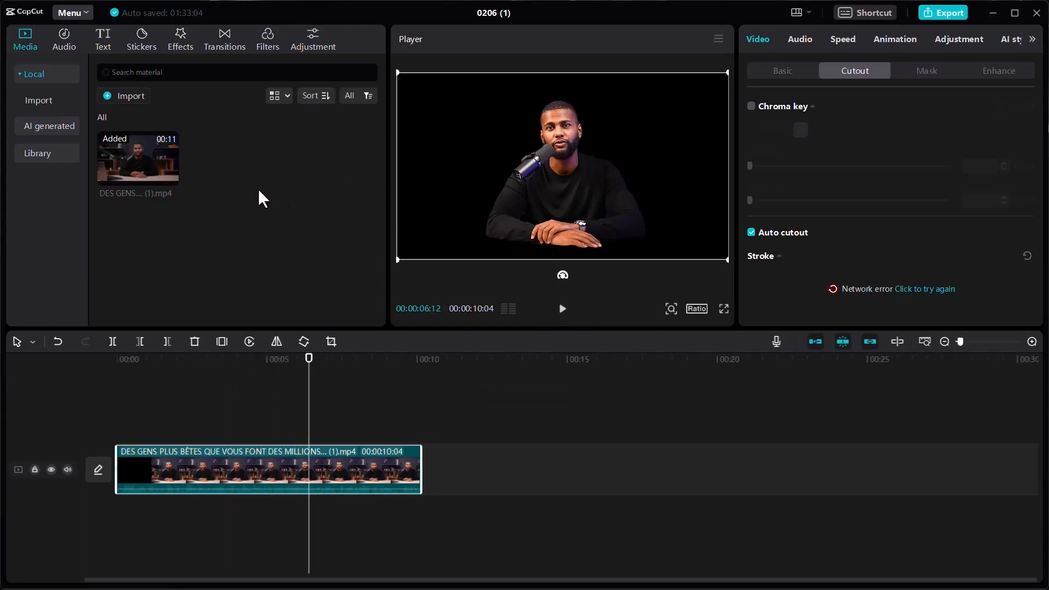
- Import Fond vert.png from the ILLUSTRATION folder and add it to the timeline after the talking-head clip
left_click(130, 96)
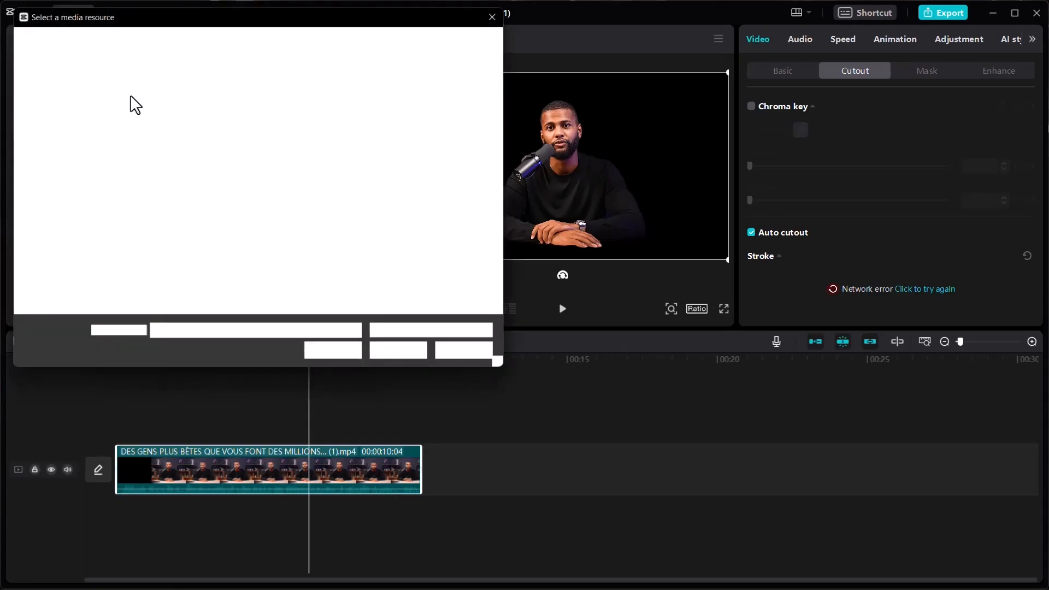
double_click(224, 135)
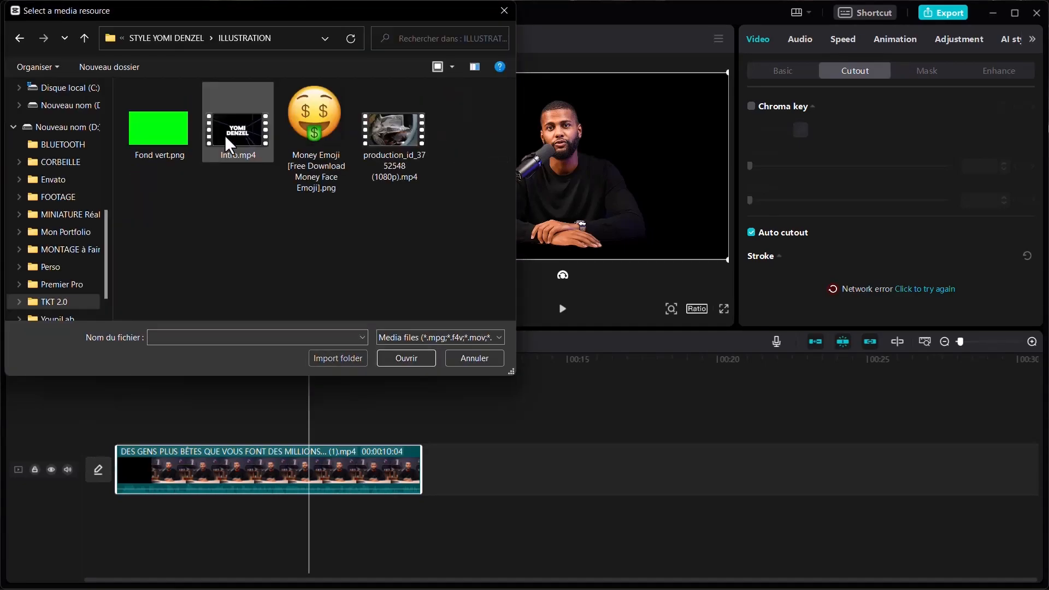
left_click(162, 127)
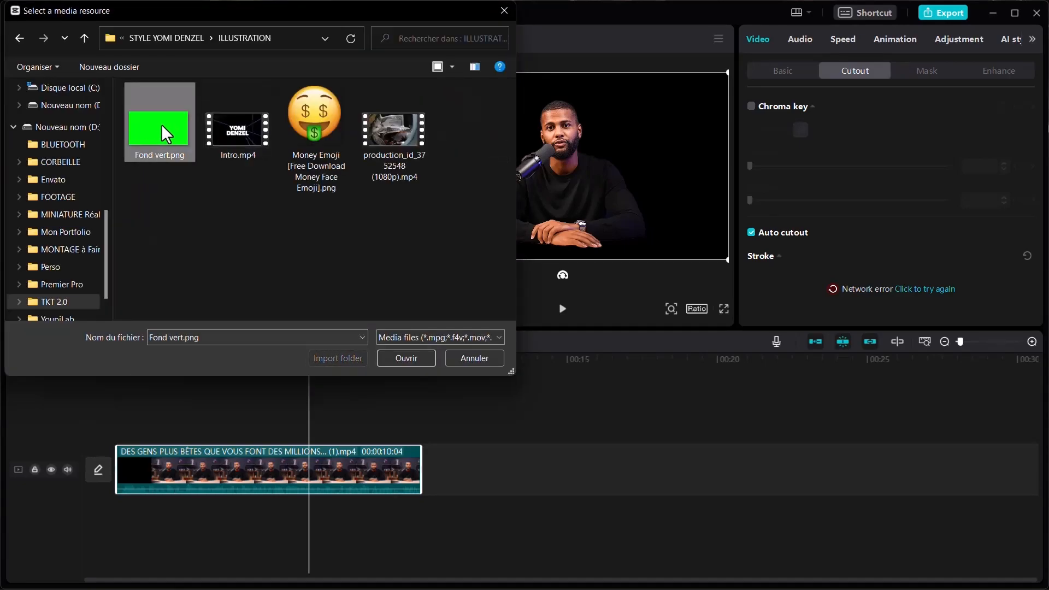
left_click(398, 355)
left_click_drag(240, 160, 452, 486)
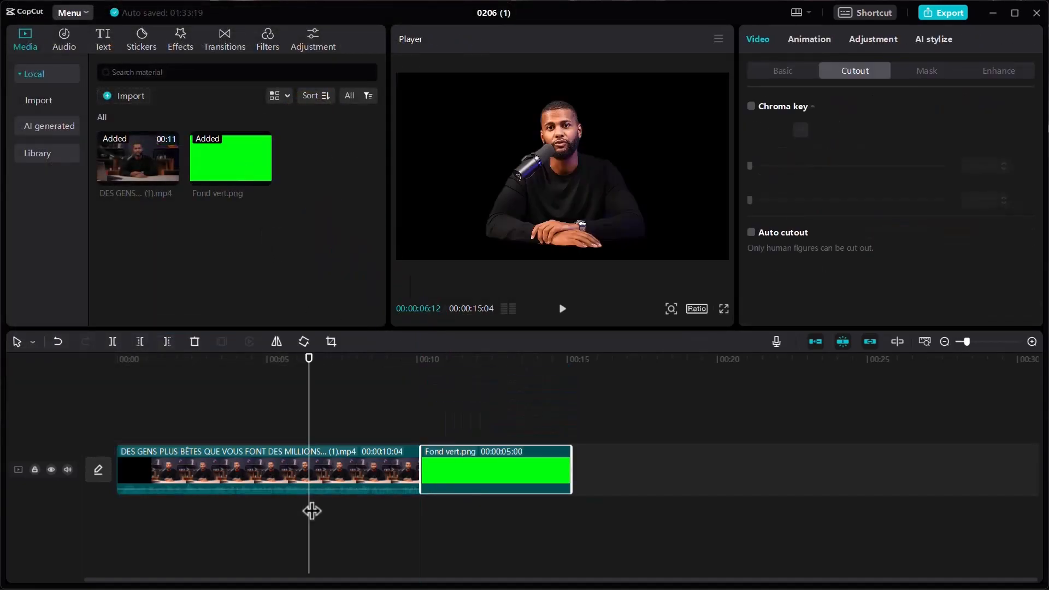
- Move the talking-head clip to a track above Fond vert.png and extend the green background to the clip's end
left_click_drag(349, 473, 346, 440)
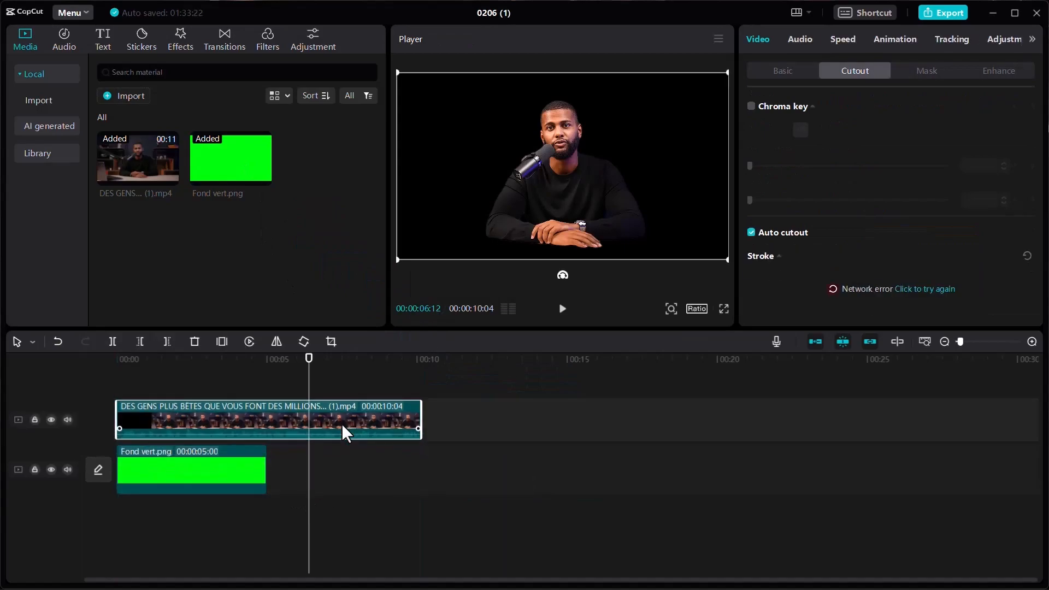
left_click_drag(265, 468, 419, 468)
left_click(506, 400)
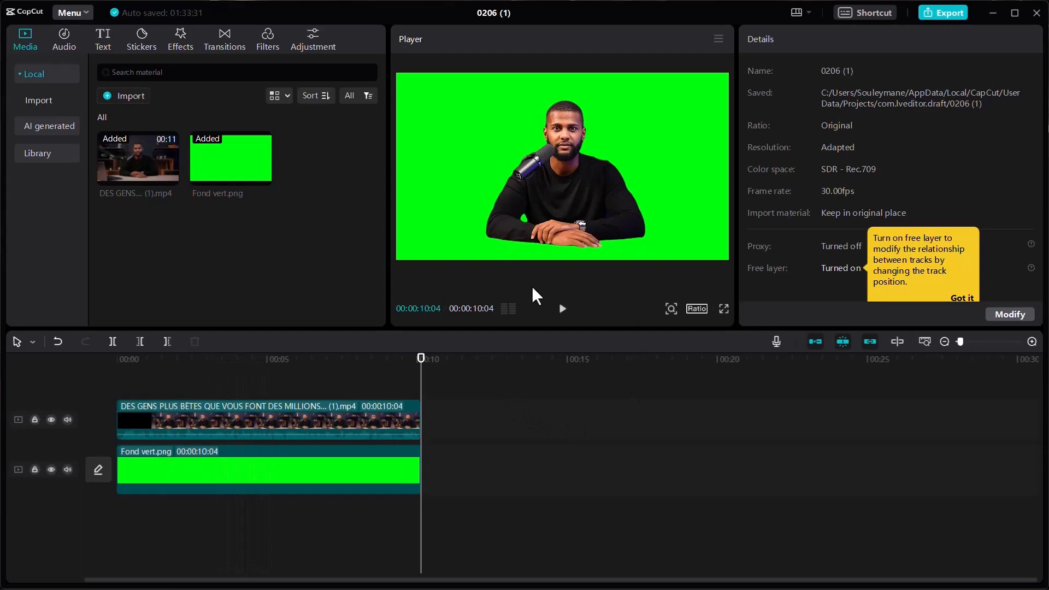
- Open the export settings and choose 4K resolution and the mov format
left_click(942, 11)
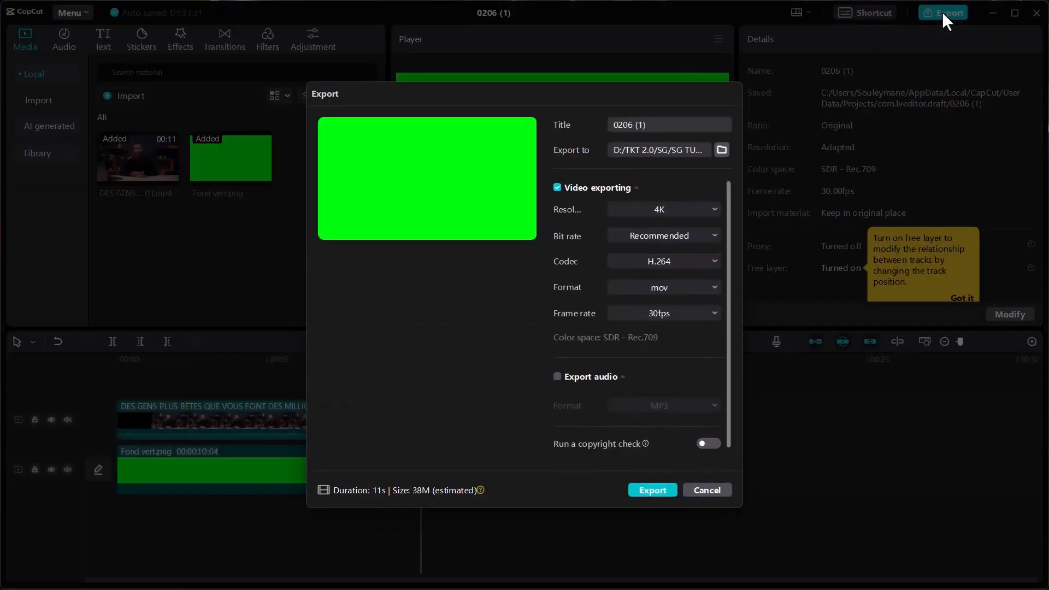
left_click(653, 207)
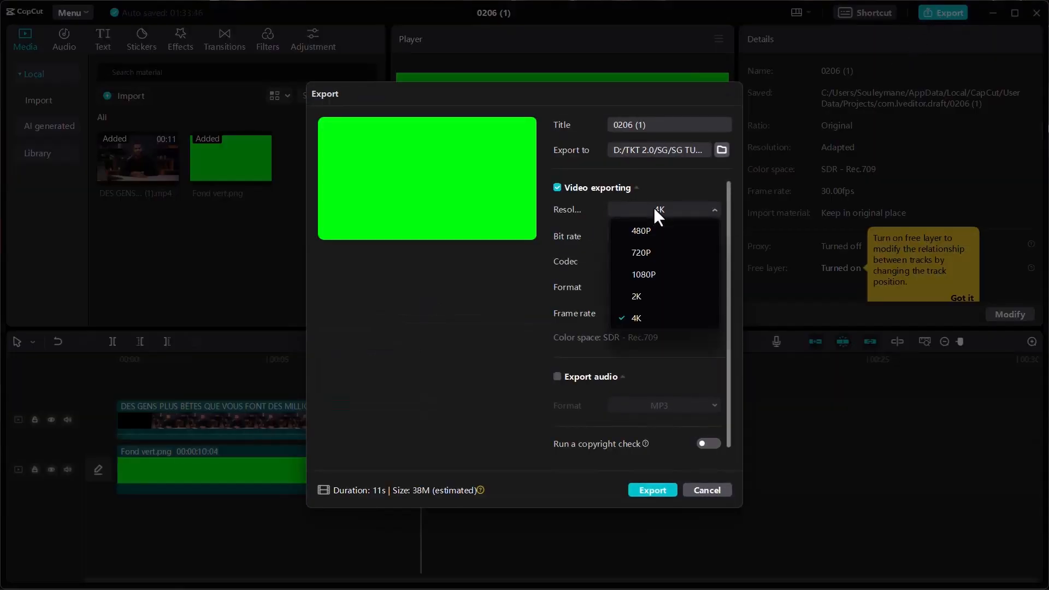
left_click(633, 317)
left_click(664, 288)
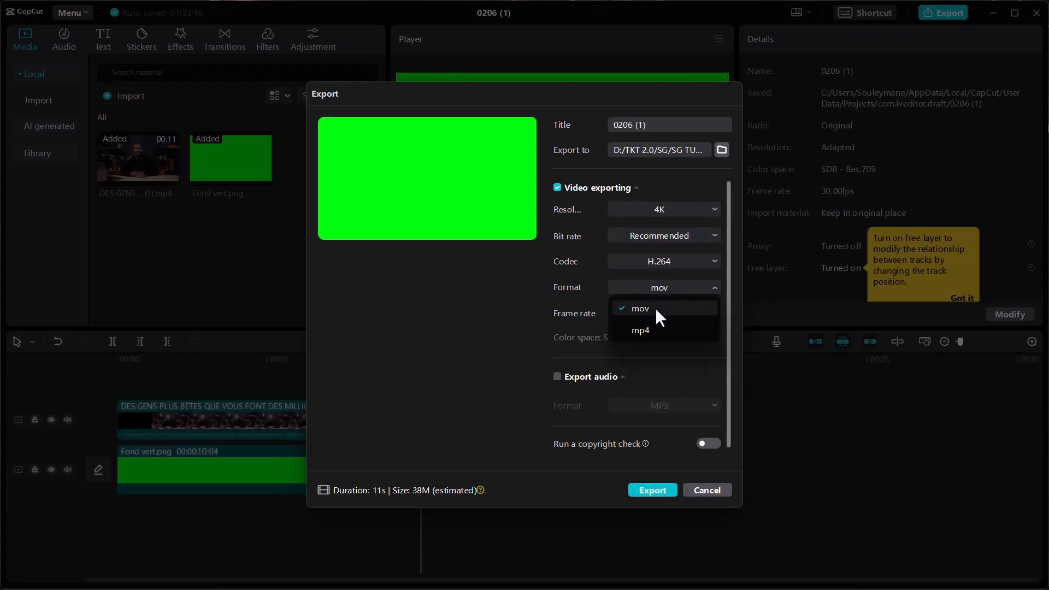
left_click(640, 309)
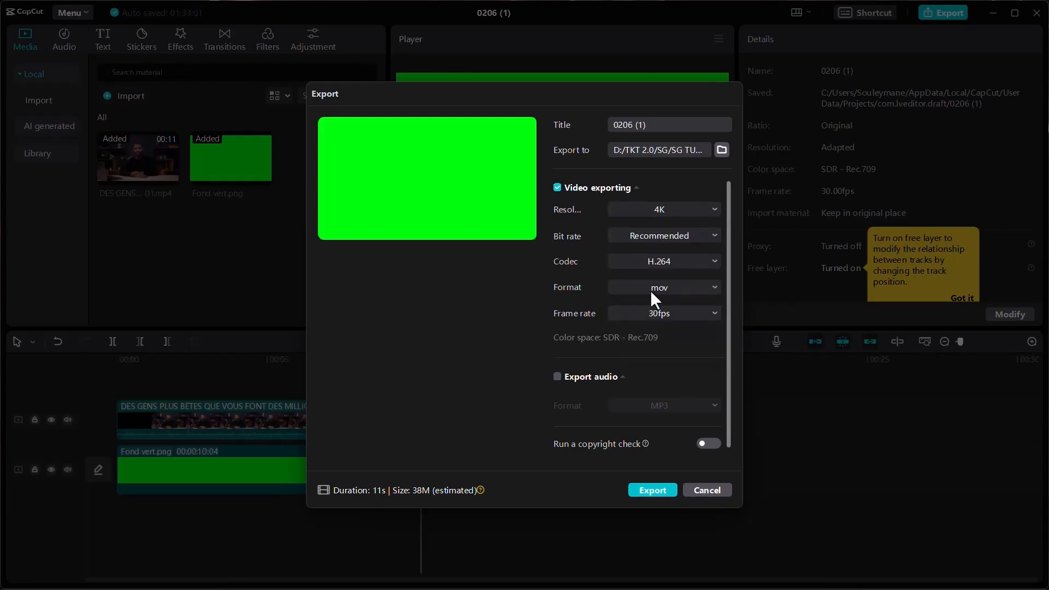
- Title the export "Fond supprimer", set the RUSHS folder as its destination and export the video
left_click(653, 127)
type("Fond supprimer")
left_click(721, 150)
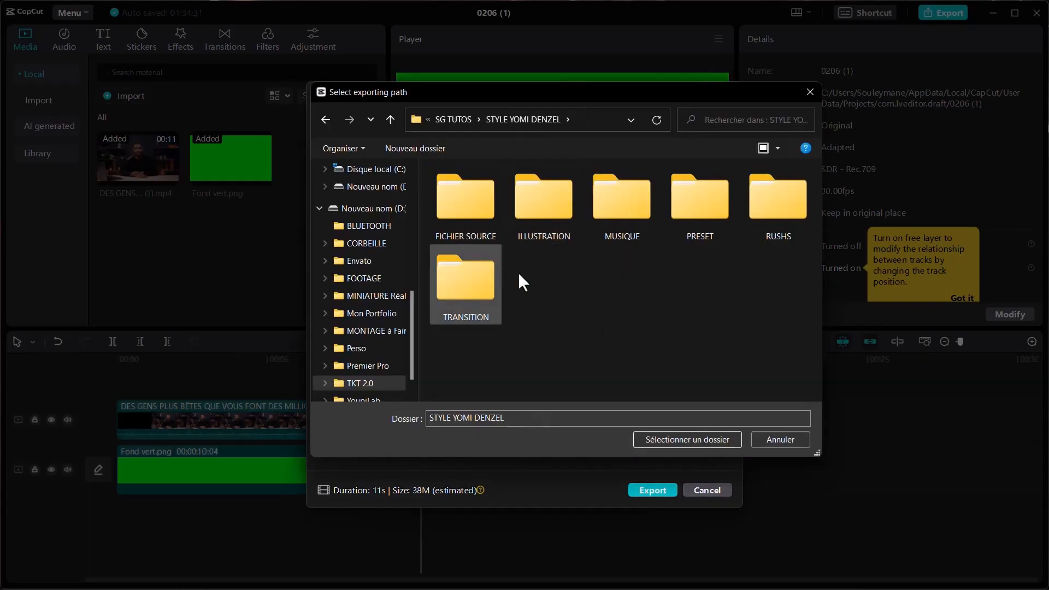
double_click(765, 225)
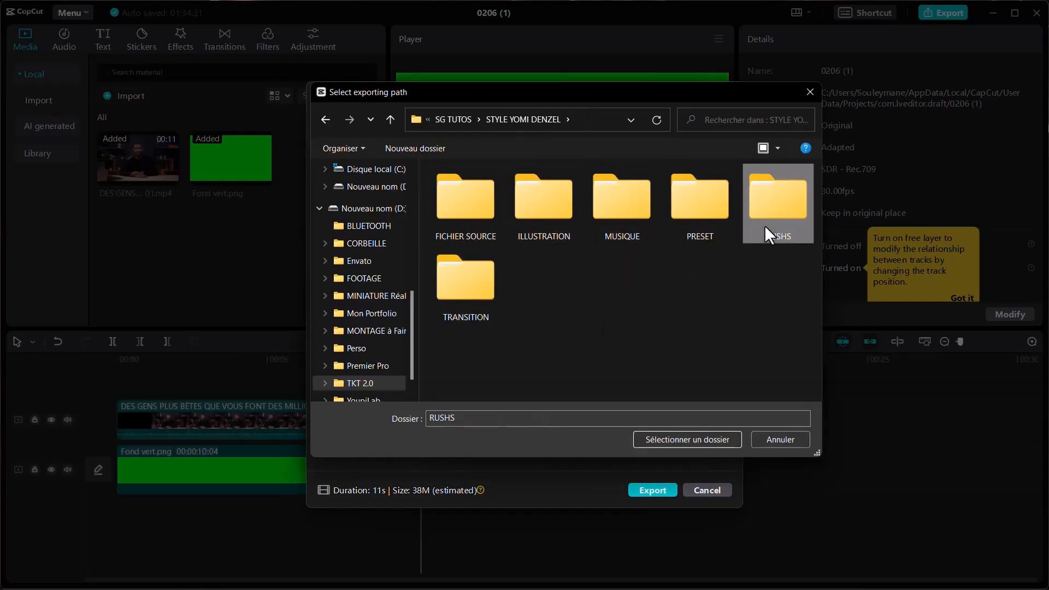
left_click(697, 440)
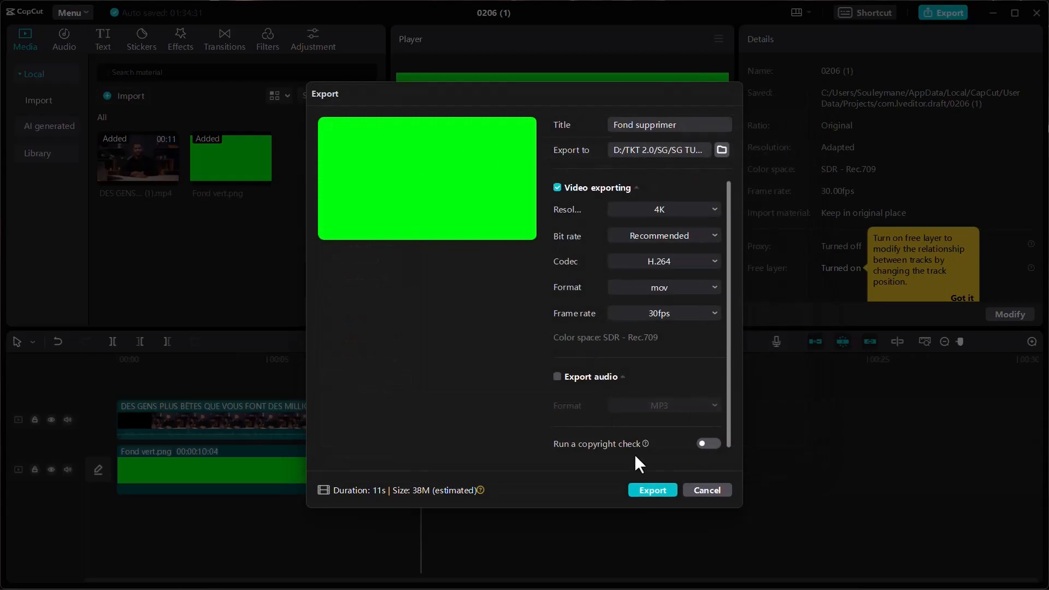
left_click(647, 486)
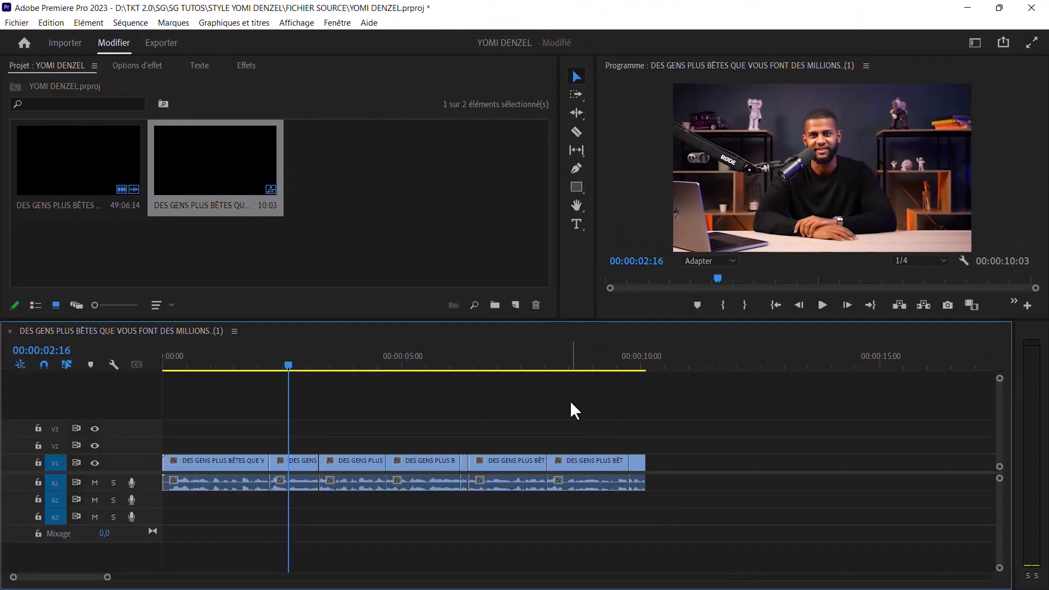
- Switch to Premiere Pro, import Fond supprimer.mov and place it on track V2 from the start of the sequence
double_click(391, 219)
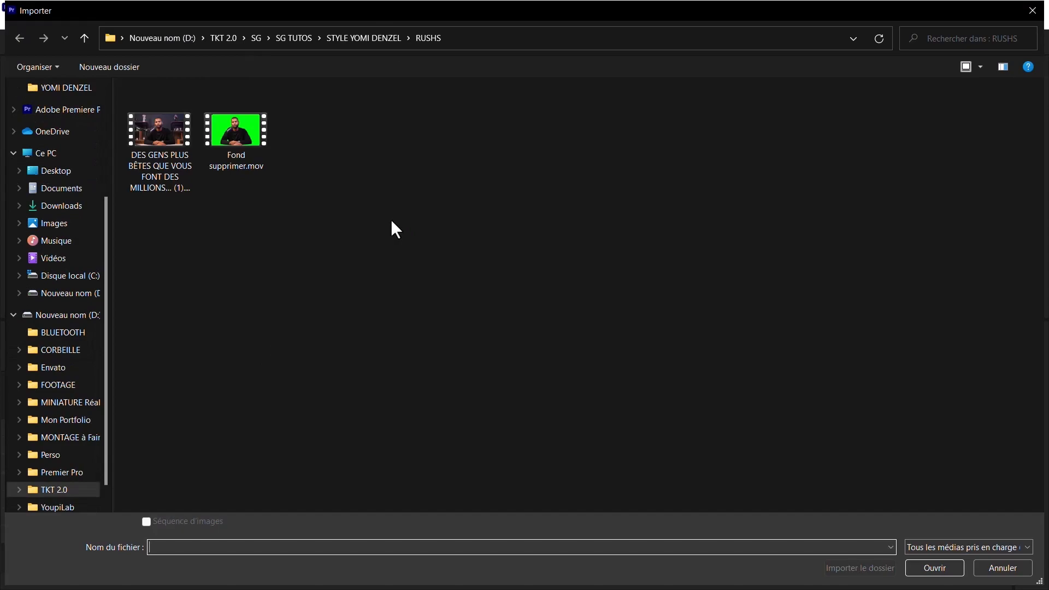
left_click(240, 128)
left_click(927, 566)
left_click_drag(412, 210, 162, 449)
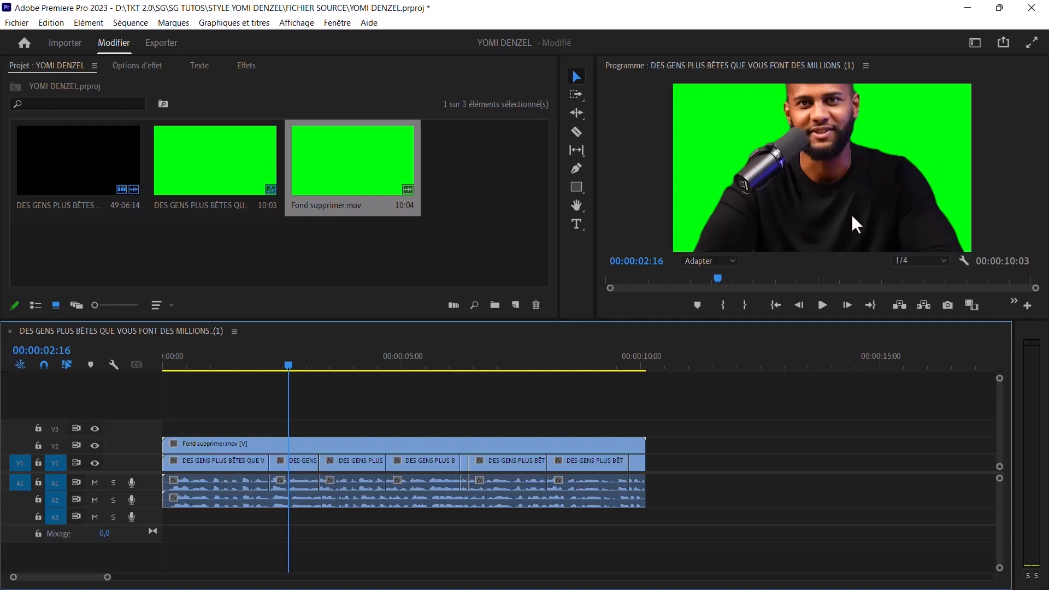
- Scale the Fond supprimer.mov clip on V2 to the sequence's frame size
left_click(289, 445)
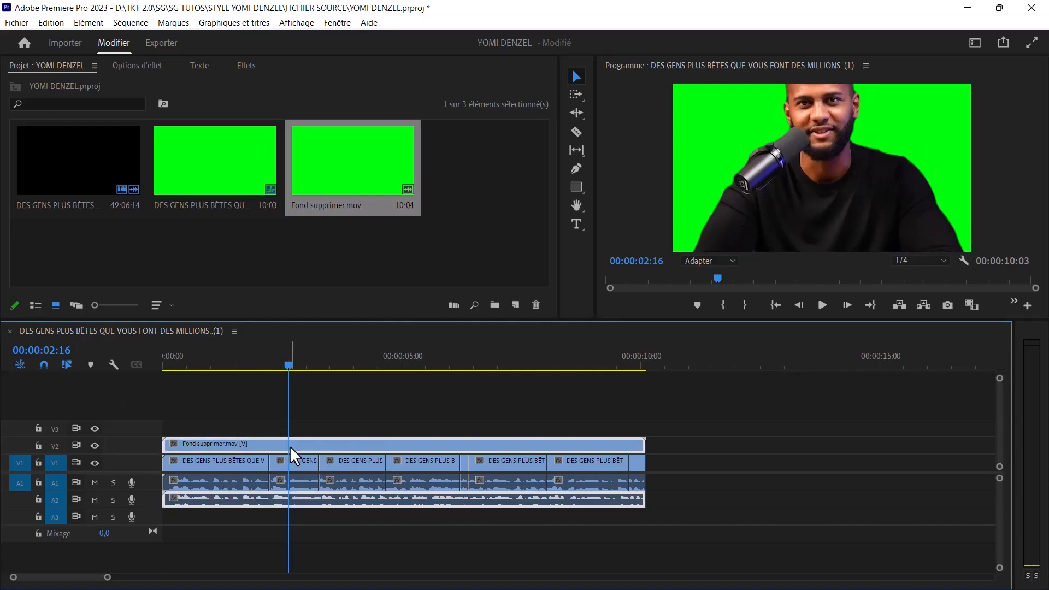
right_click(289, 445)
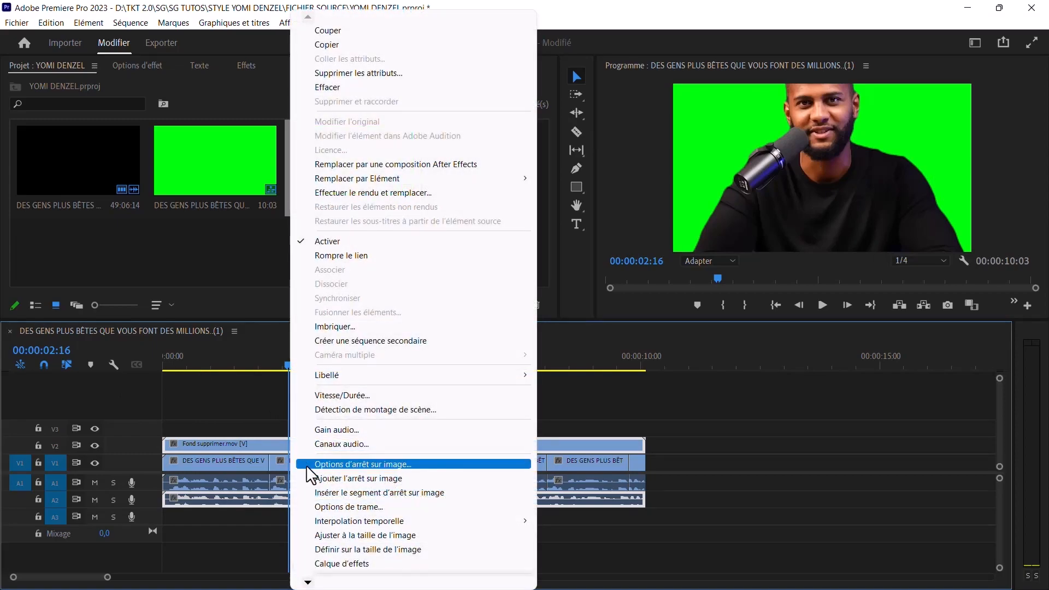
left_click(362, 536)
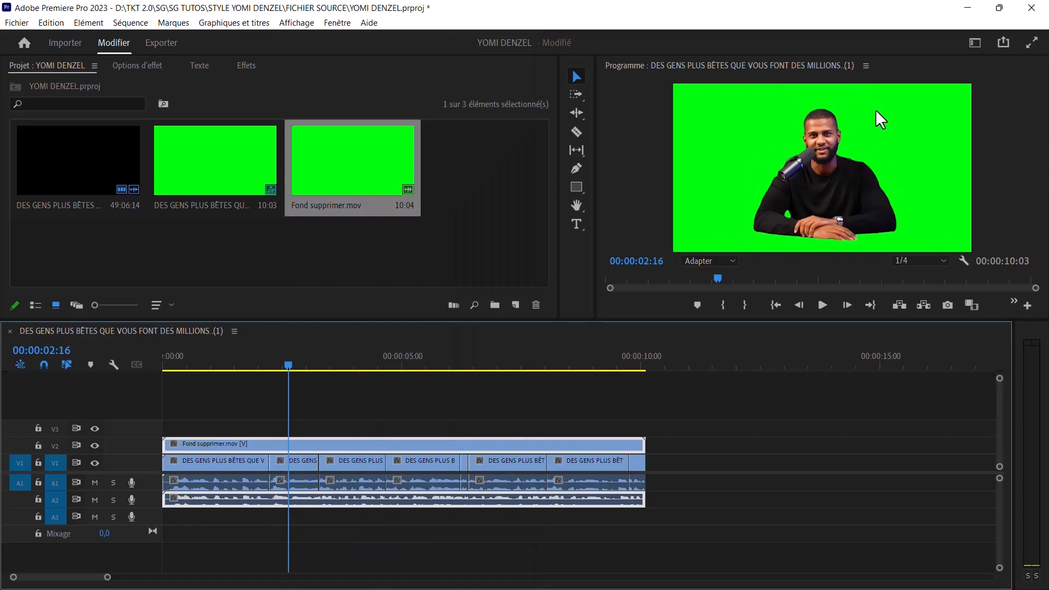
- Play the sequence from the start to check that the green-screen clip matches the original footage
left_click(162, 361)
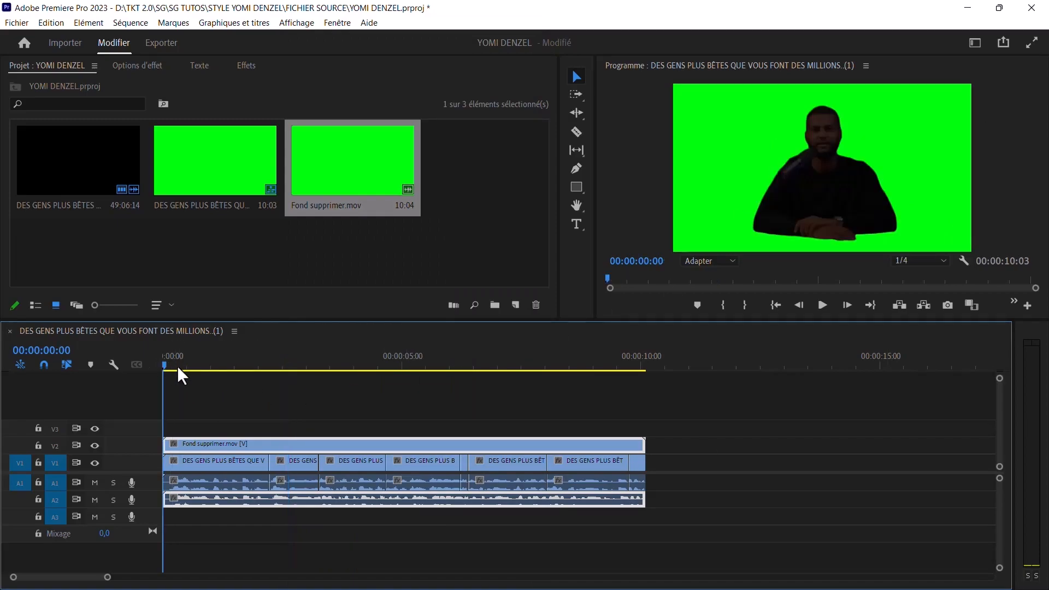
key("space")
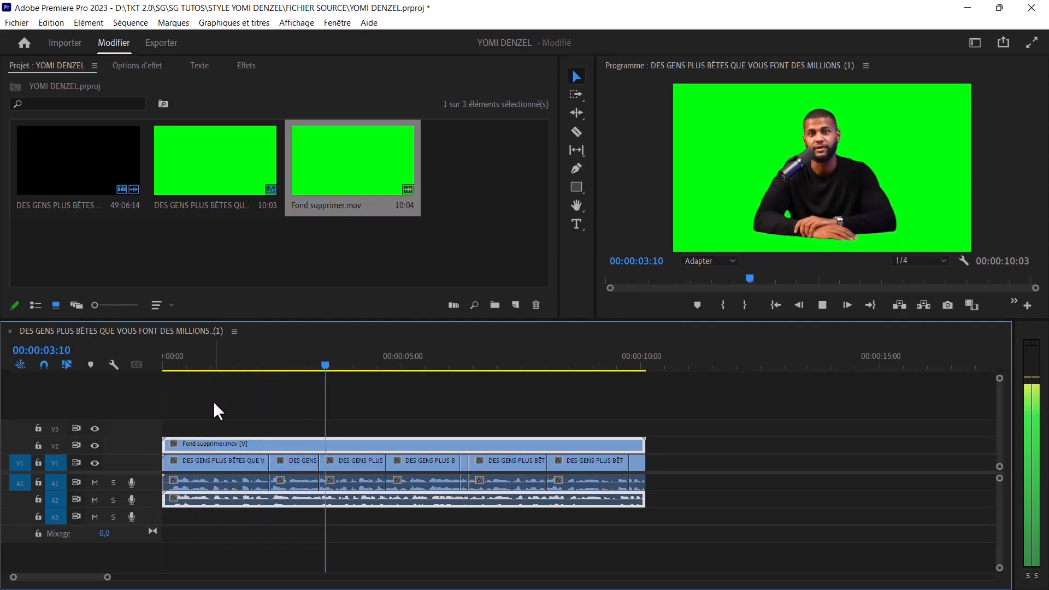
key("space")
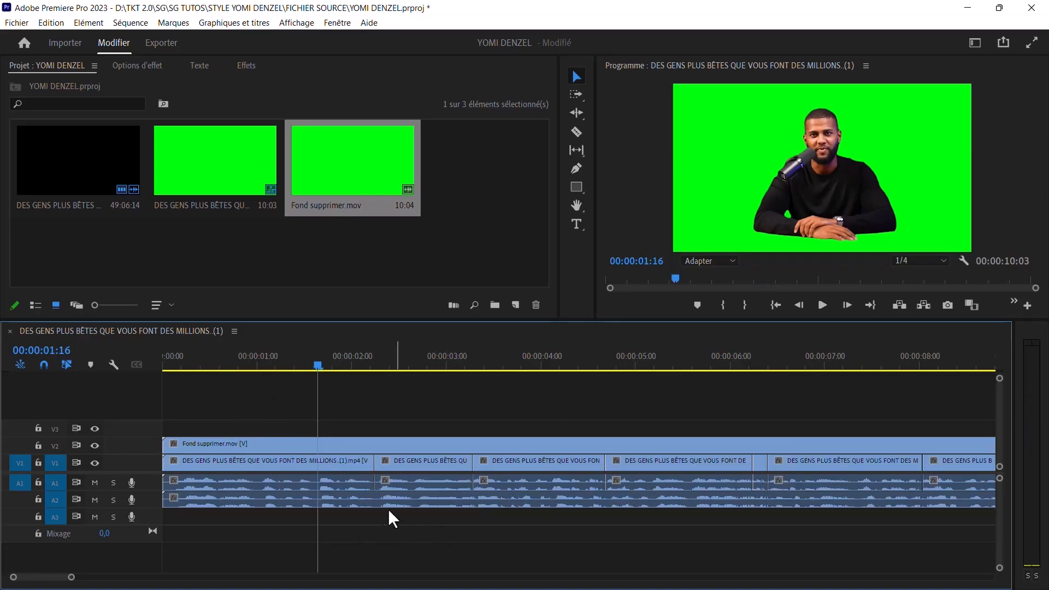
- Delete only the audio of Fond supprimer.mov from track A2, keeping its video
left_click(375, 503)
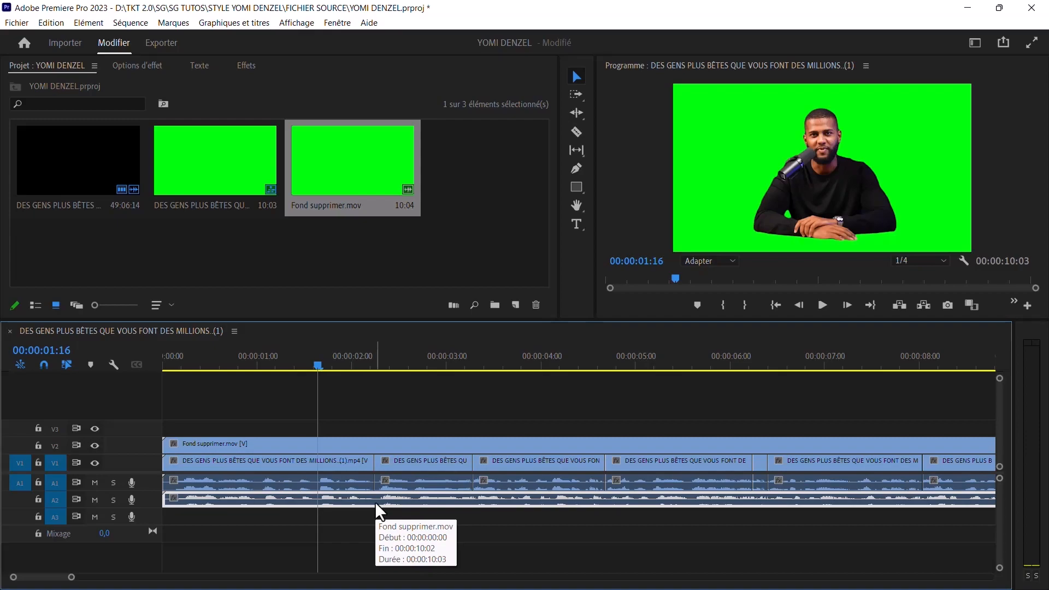
key("Delete")
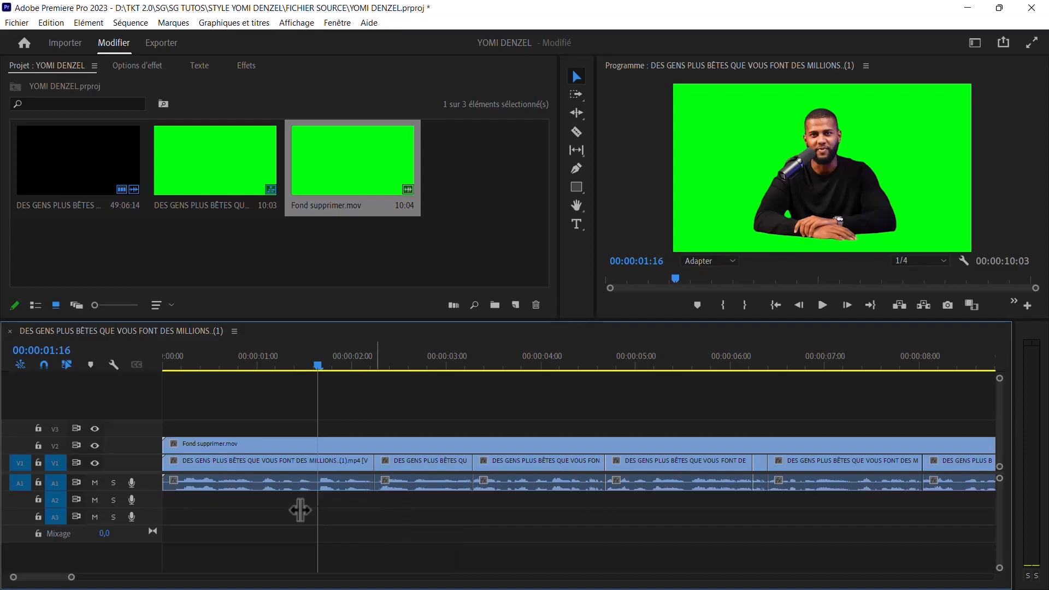
- Apply the UltraKey effect to the Fond supprimer.mov clip on V2
left_click_drag(71, 577, 105, 577)
left_click(342, 445)
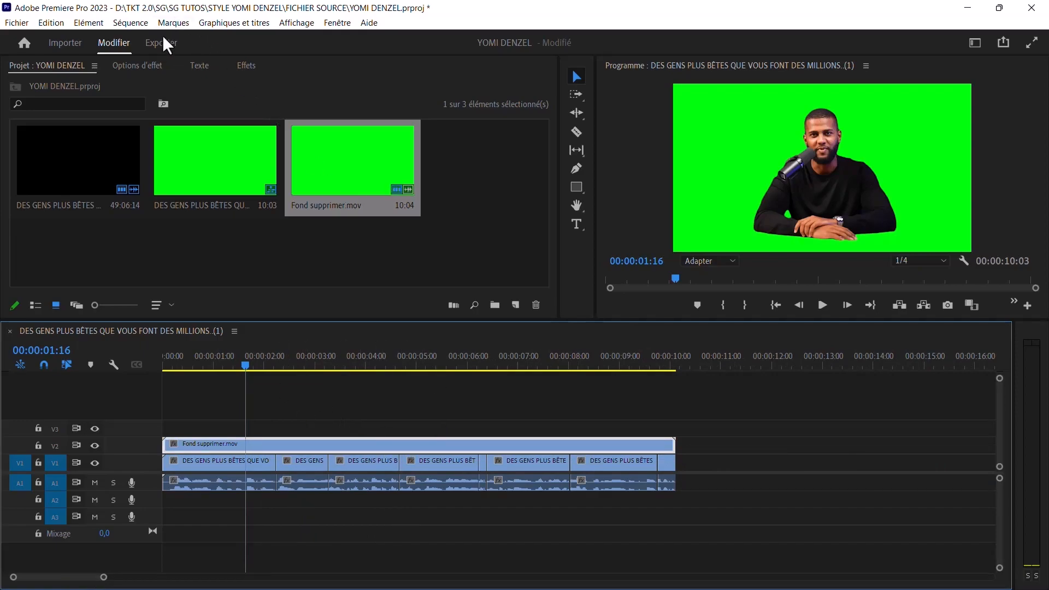
left_click(245, 66)
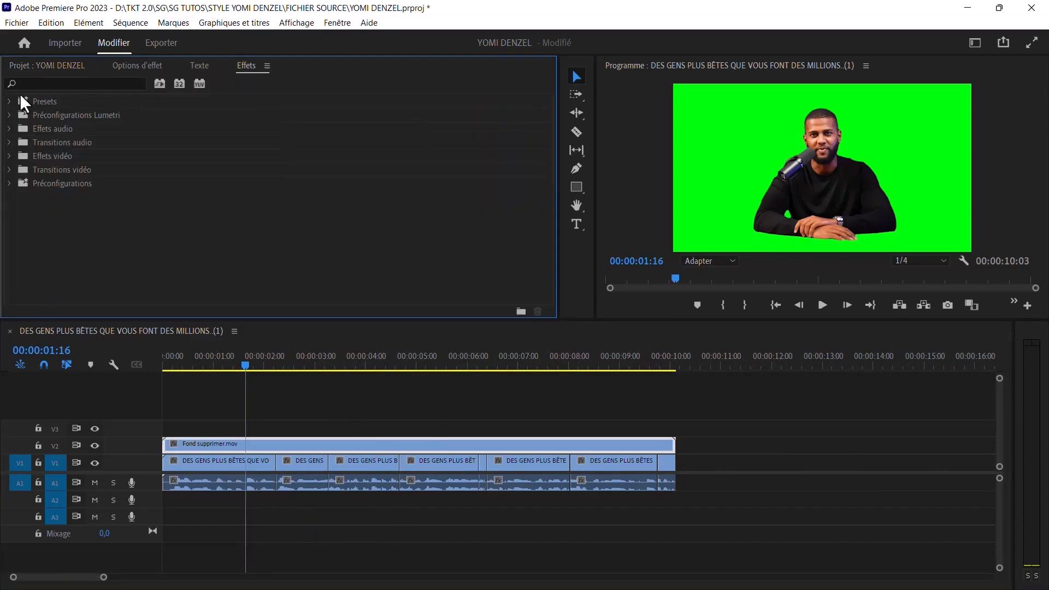
left_click(35, 83)
type("ultr")
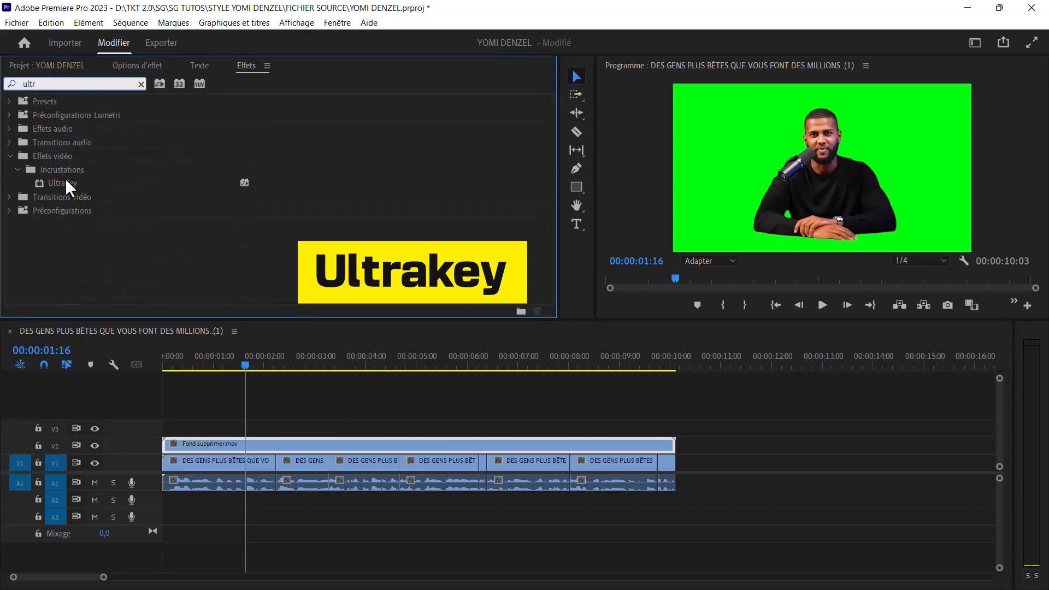
left_click_drag(64, 180, 243, 445)
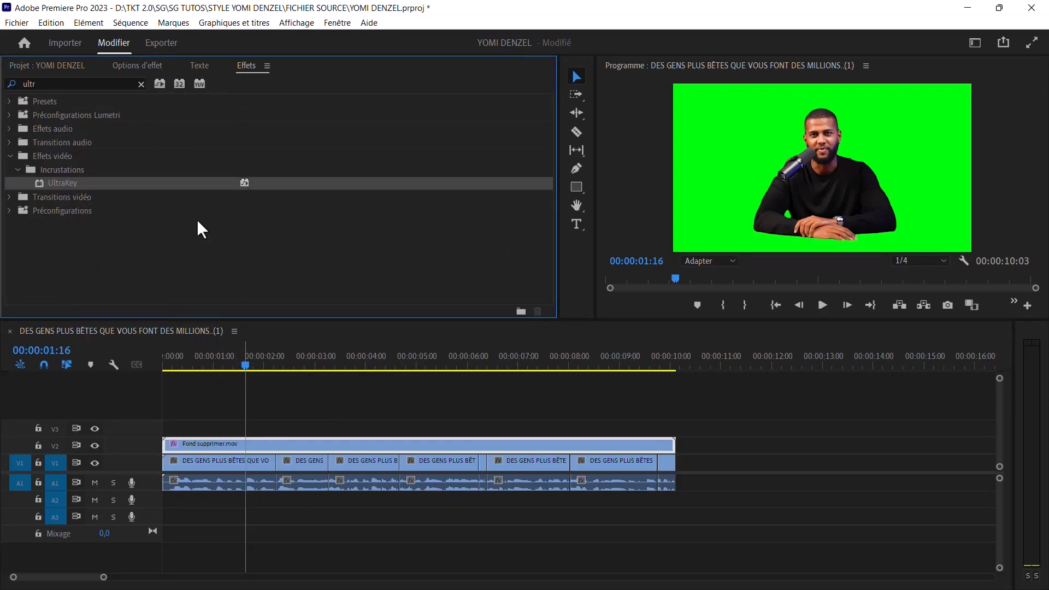
- Set UltraKey's key color (Couleur de découpe) by sampling the green background beside the speaker's head
left_click(140, 64)
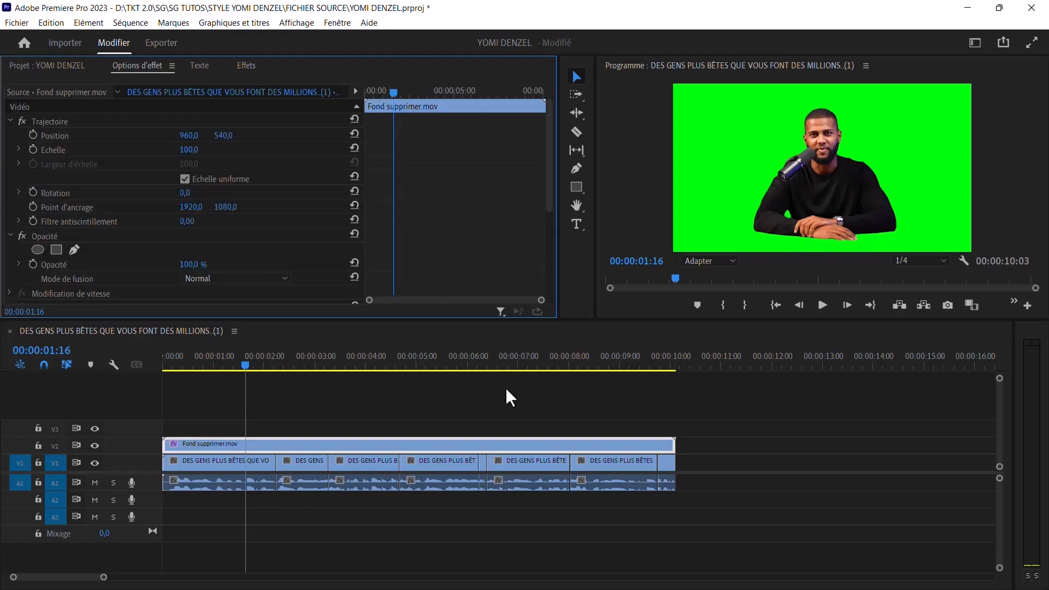
scroll(187, 191, "down", 5)
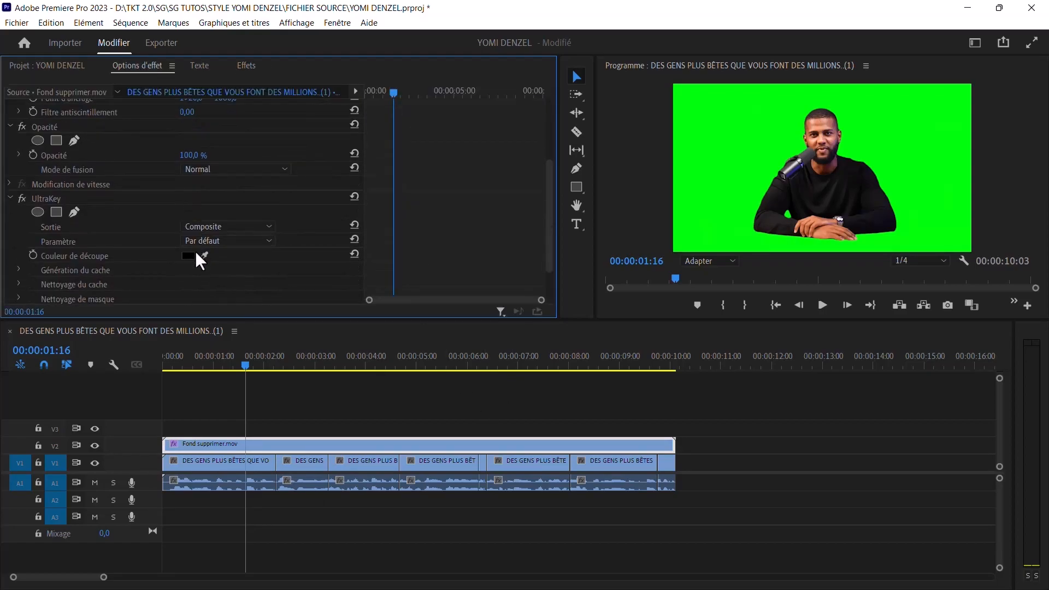
left_click_drag(201, 255, 767, 136)
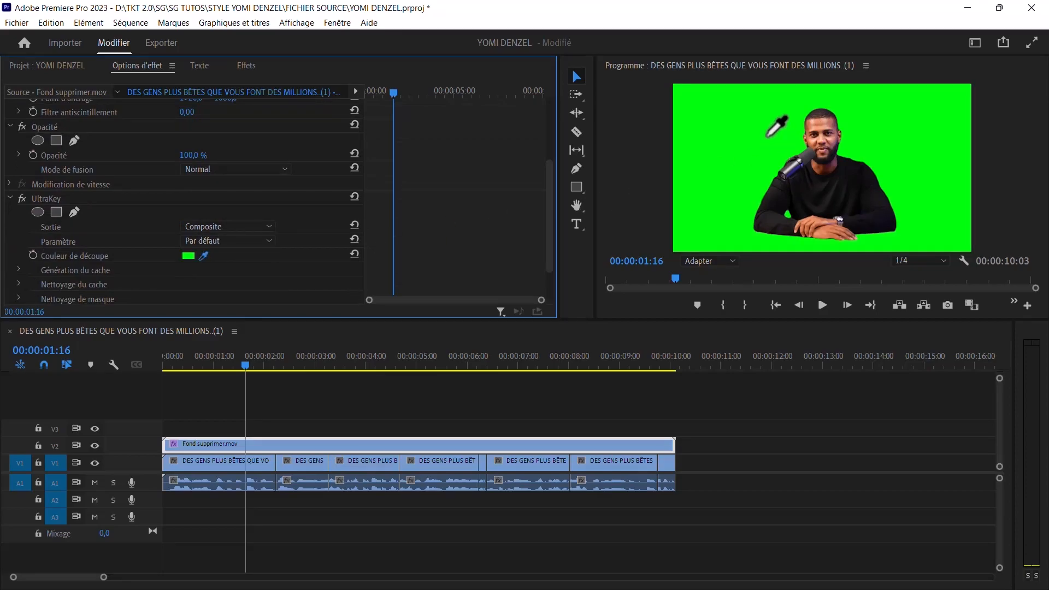
left_click_drag(768, 137, 768, 136)
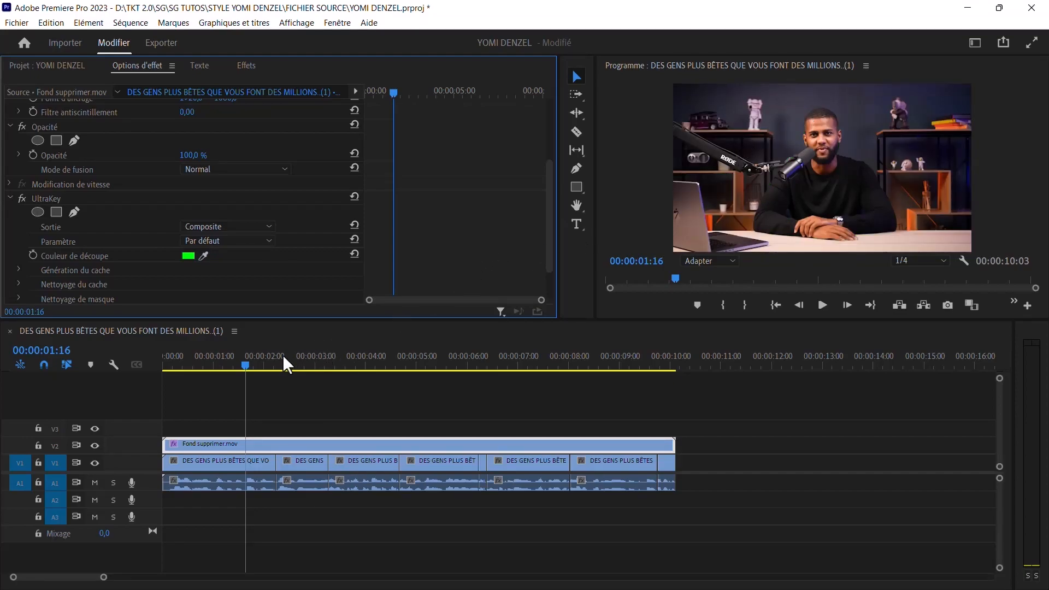
- Play the sequence from the start to check the keyed speaker over the original footage
left_click_drag(222, 367, 149, 361)
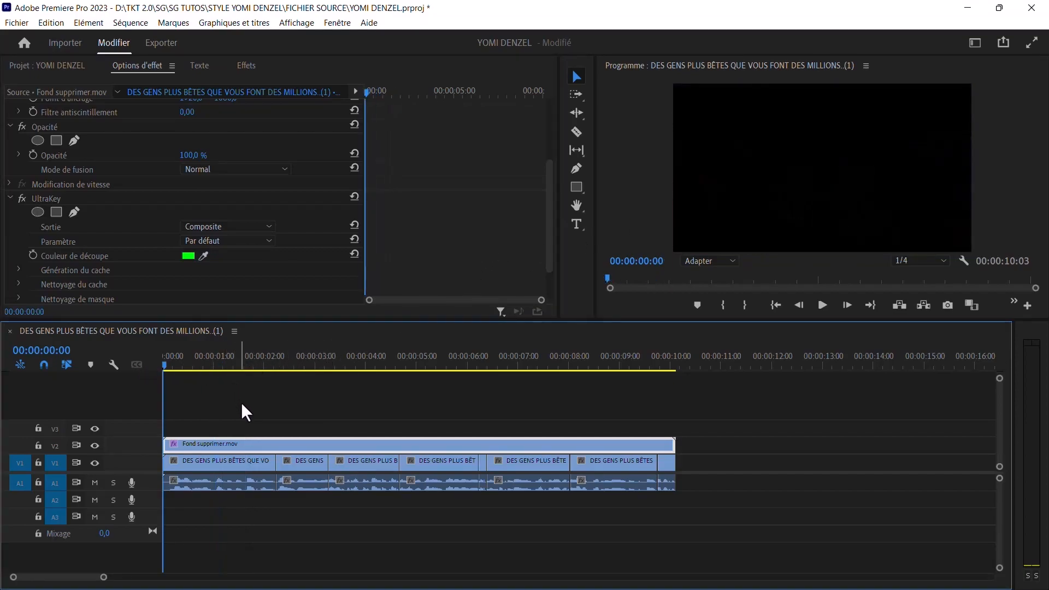
key("space")
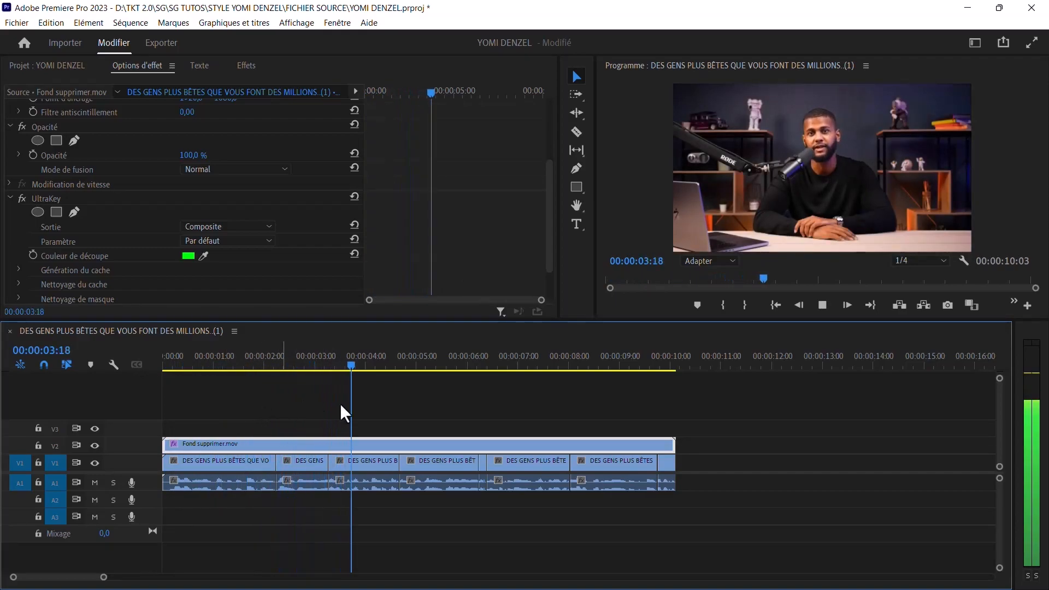
key("space")
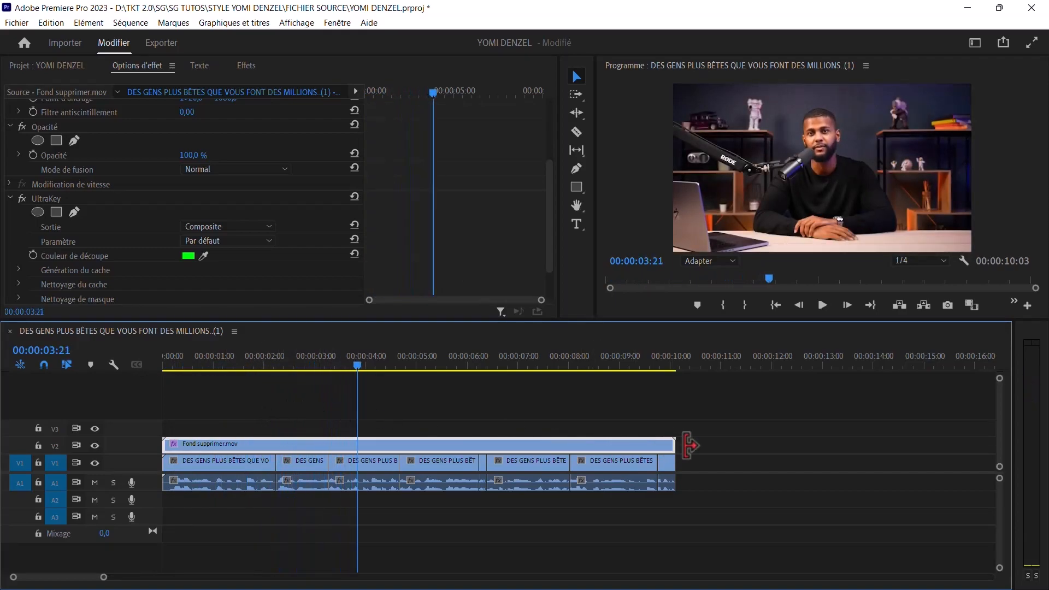
- Trim Fond supprimer.mov on V2 to the end of the second V1 clip and duplicate it directly above on V3
left_click_drag(674, 443, 328, 444)
left_click_drag(291, 356, 257, 360)
left_click(270, 447)
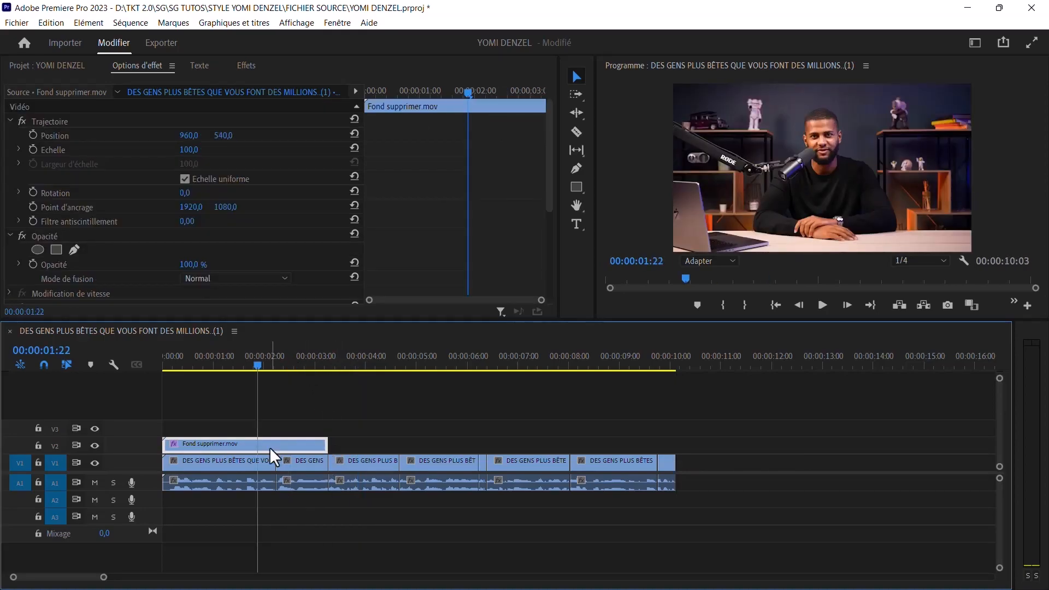
left_click_drag(270, 447, 264, 428)
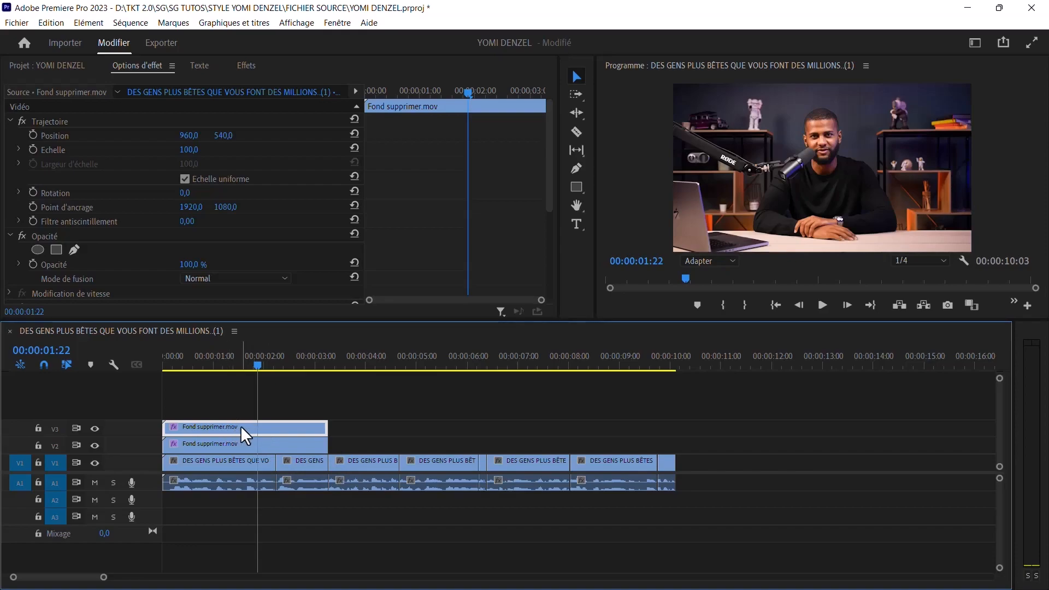
- Nest the Fond supprimer.mov copy on V3 under the default name and move the nested sequence up to V4
right_click(240, 426)
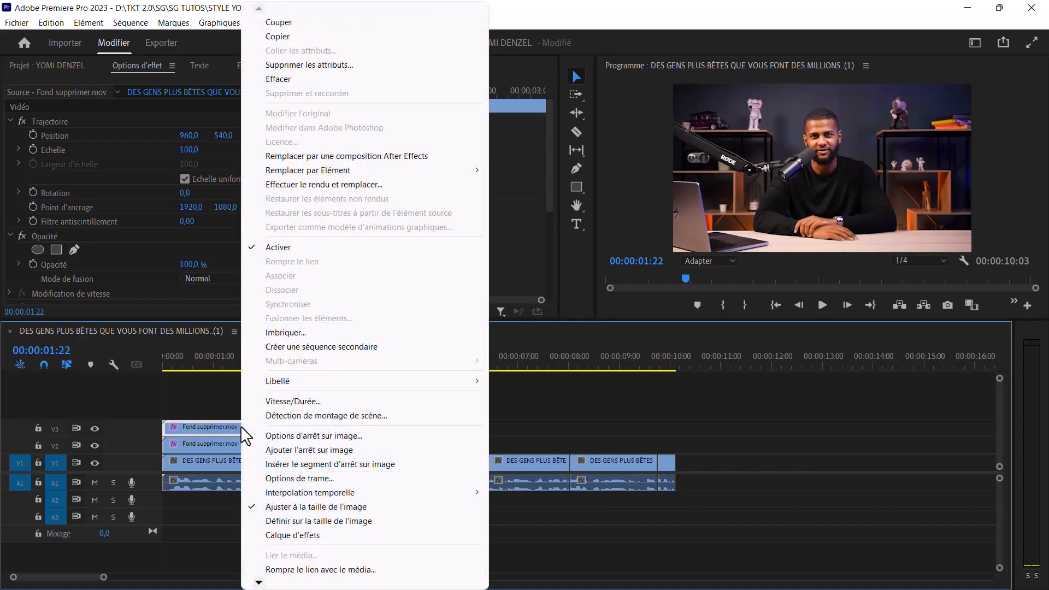
left_click(283, 332)
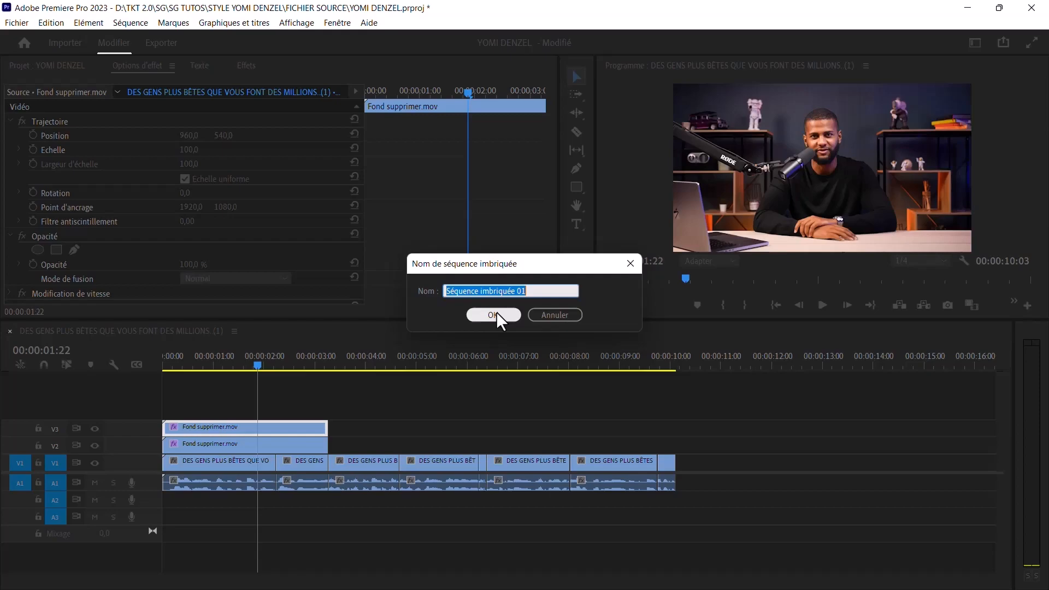
left_click(495, 314)
left_click(237, 424)
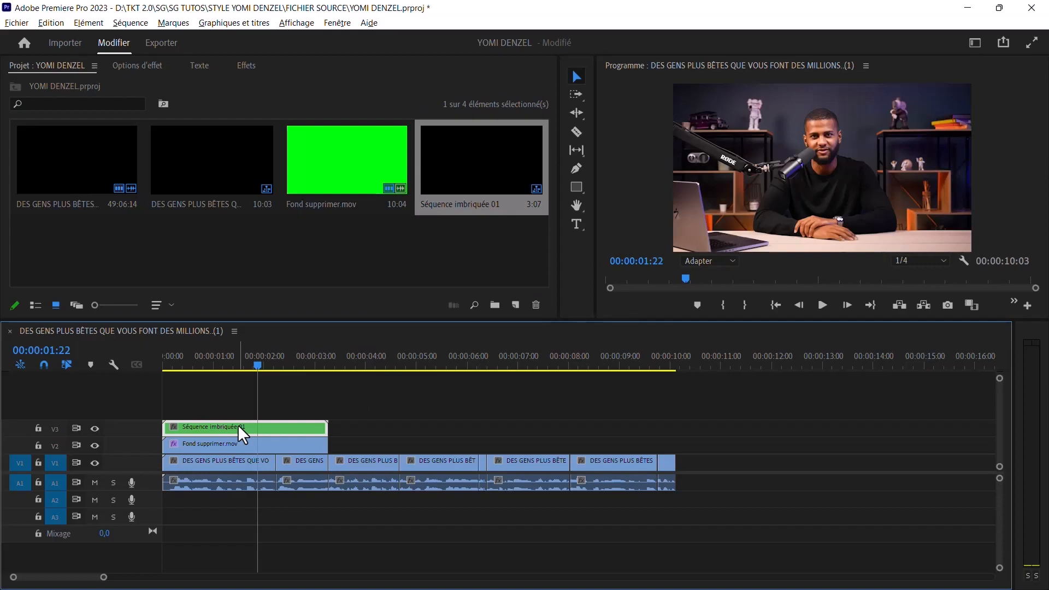
key("alt+Up")
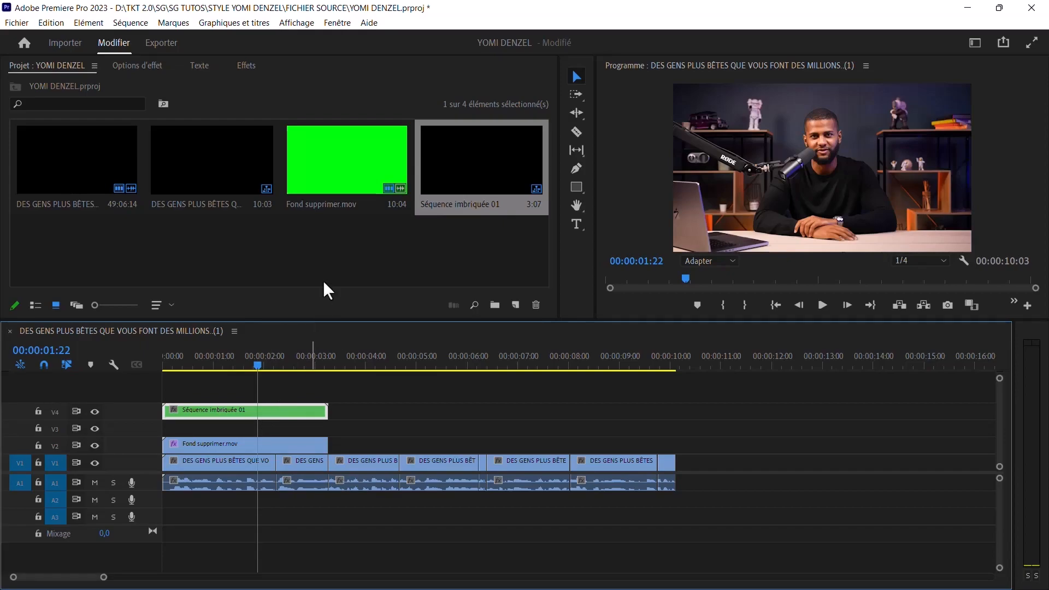
- Import dotted_black_background.jpg from the ILLUSTRATION folder and place it on V3 from the start of the sequence
double_click(326, 251)
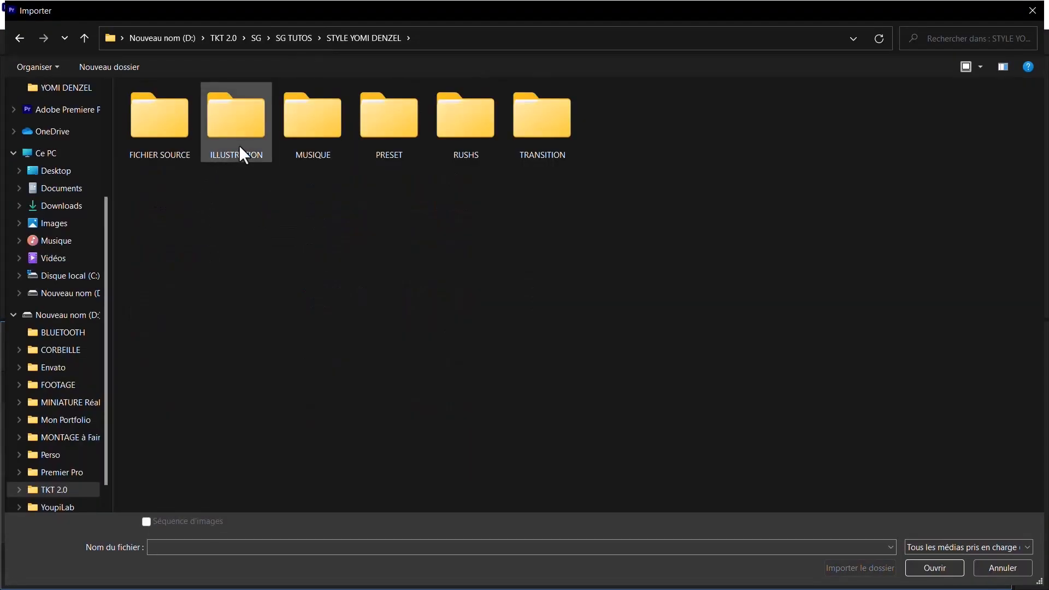
double_click(238, 145)
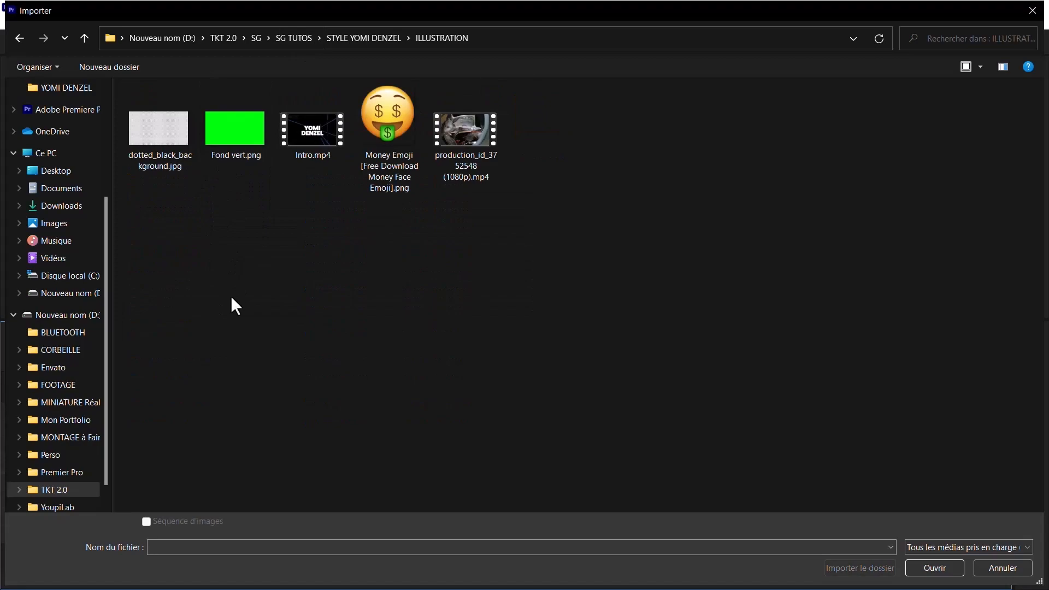
left_click(147, 126)
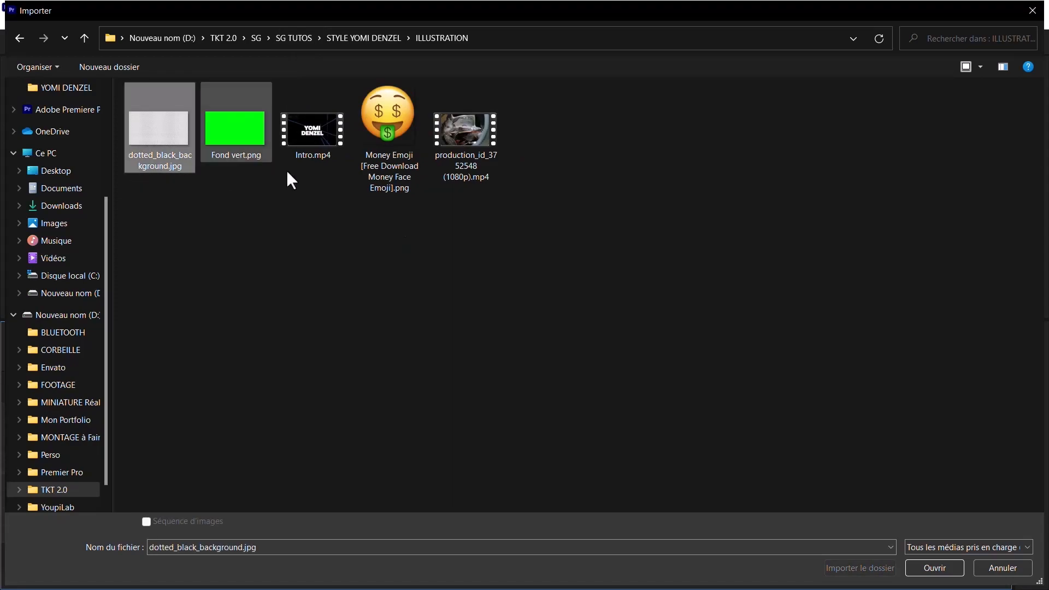
left_click(927, 567)
left_click_drag(72, 240, 227, 430)
- Scale dotted_black_background.jpg to the sequence's frame size and trim its end to match the clips on V2 and V4
right_click(232, 426)
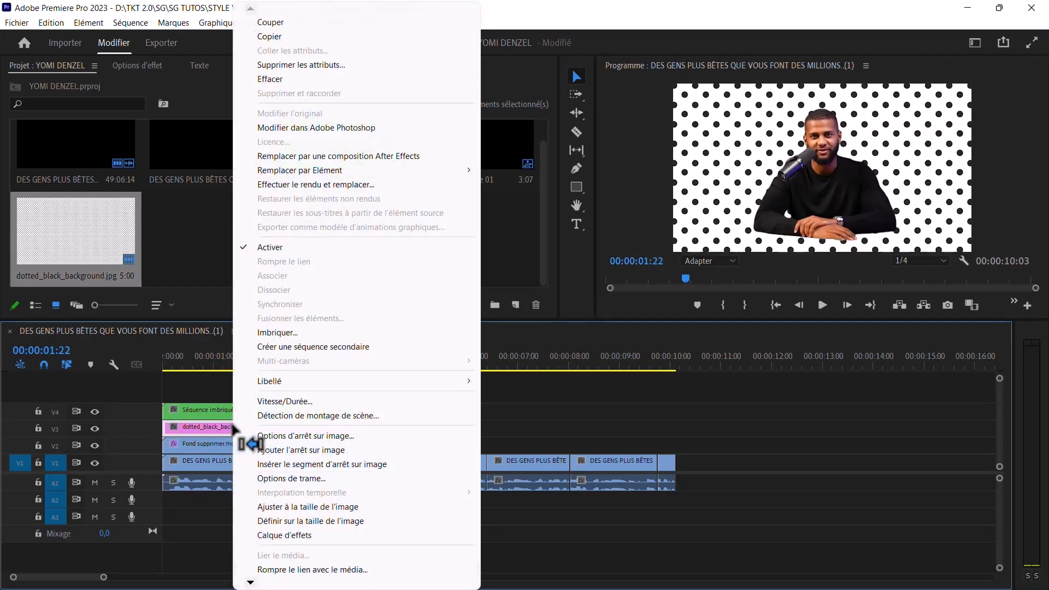
left_click(285, 505)
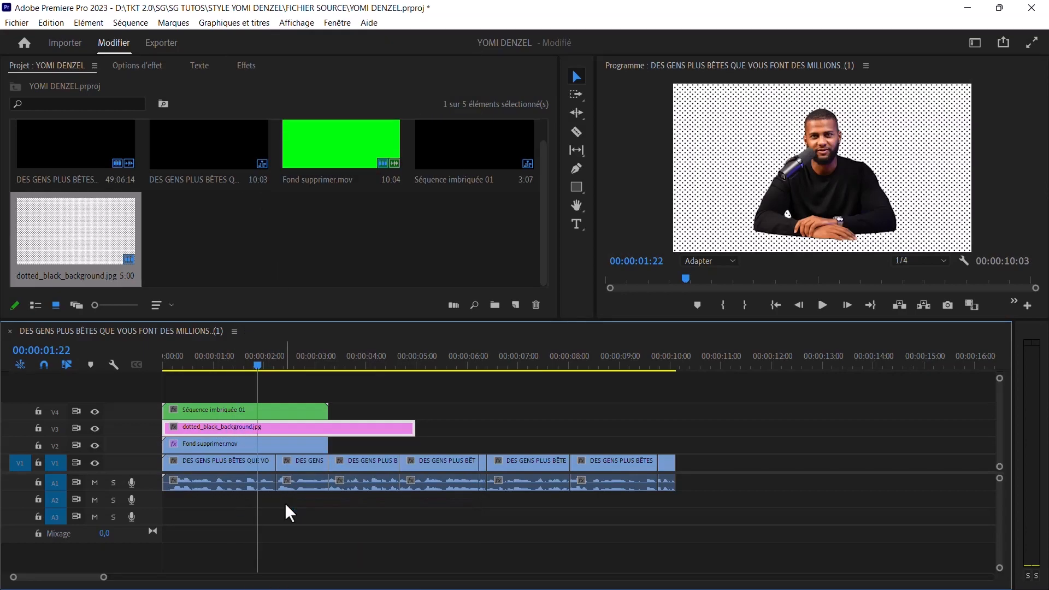
left_click_drag(407, 425, 328, 426)
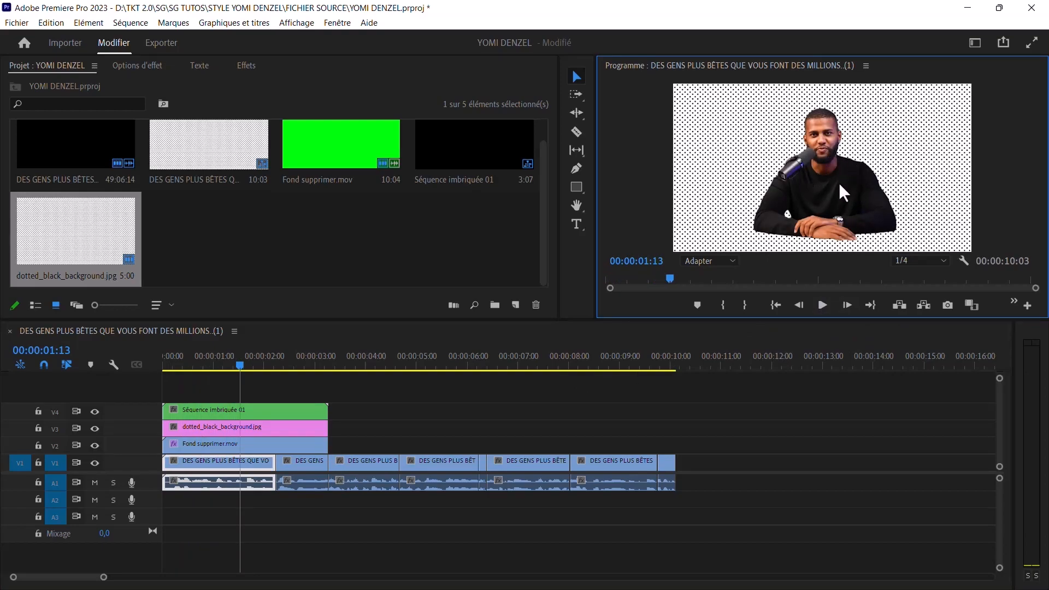
- Apply the Incrustation Cache de piste effect to dotted_black_background.jpg on V3
left_click(244, 426)
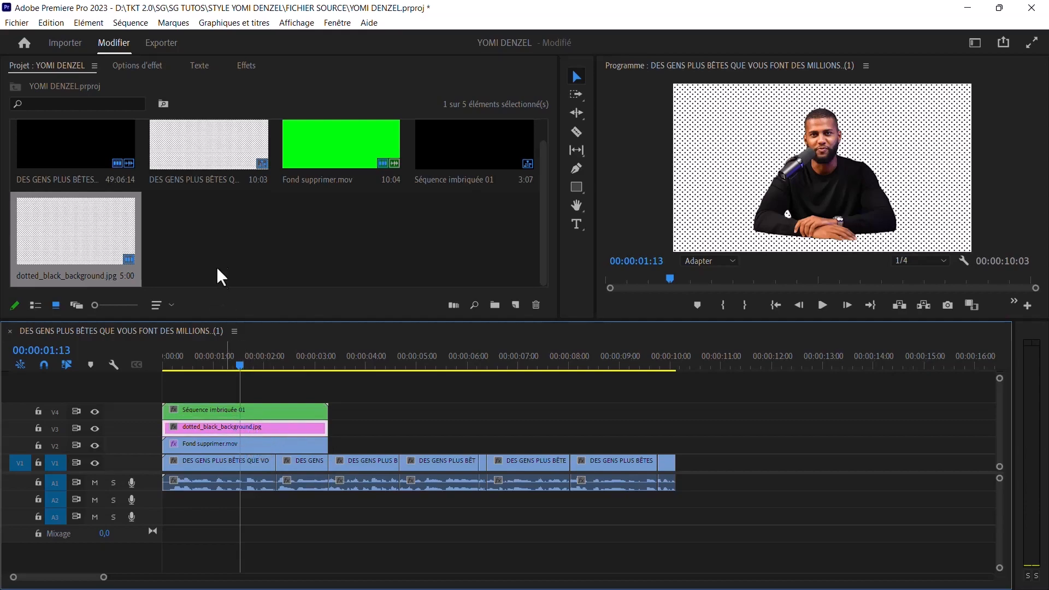
left_click(246, 66)
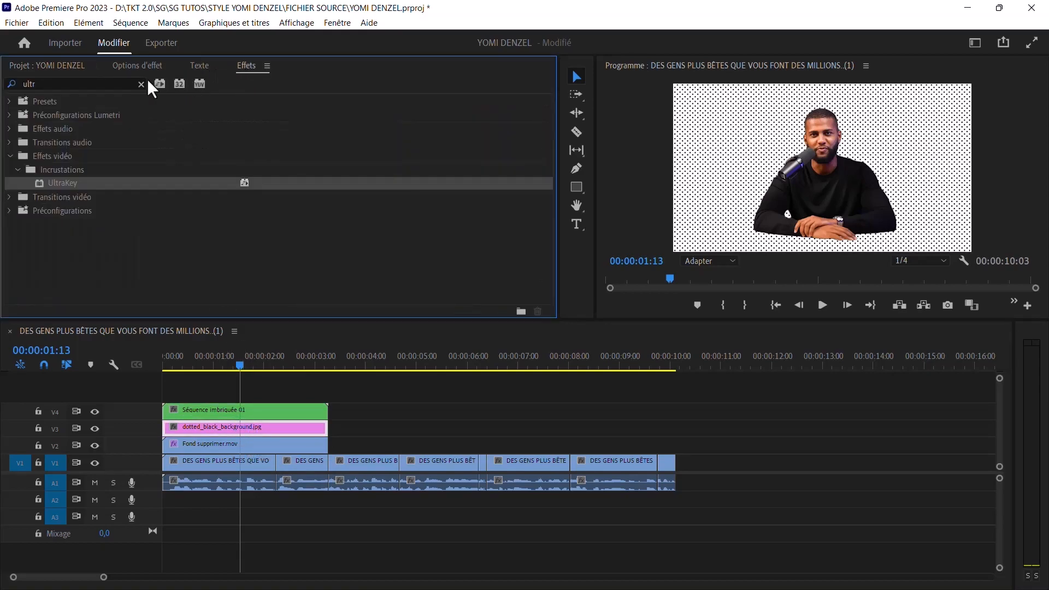
left_click(107, 83)
type("incrustation cache")
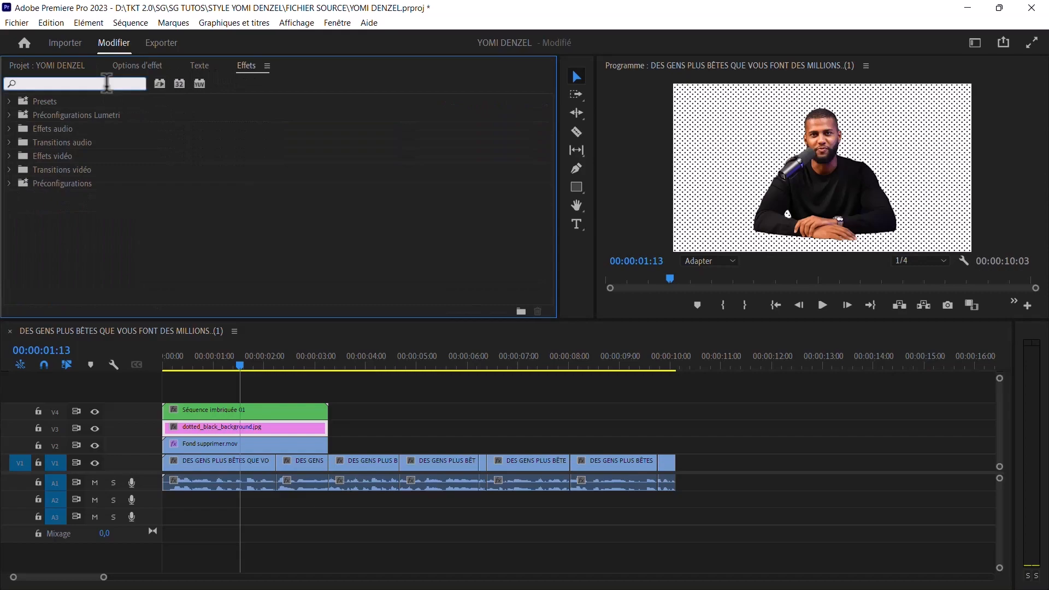
type(" de piste")
left_click(110, 184)
left_click_drag(106, 182, 215, 426)
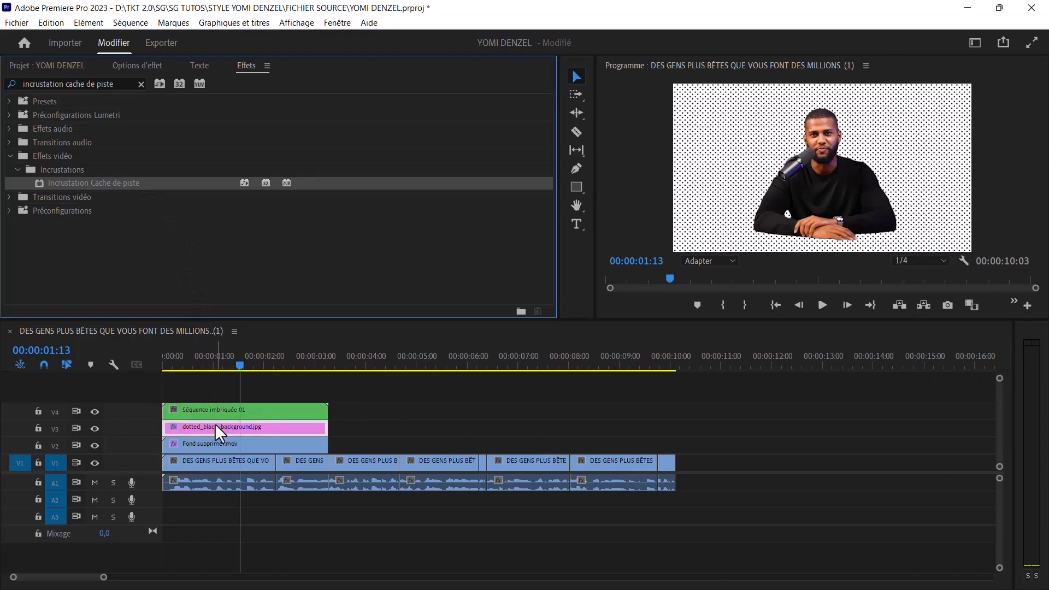
- Set the dotted background's track matte (Cache) to Vidéo 4 and its blend mode to Incruster
left_click(136, 64)
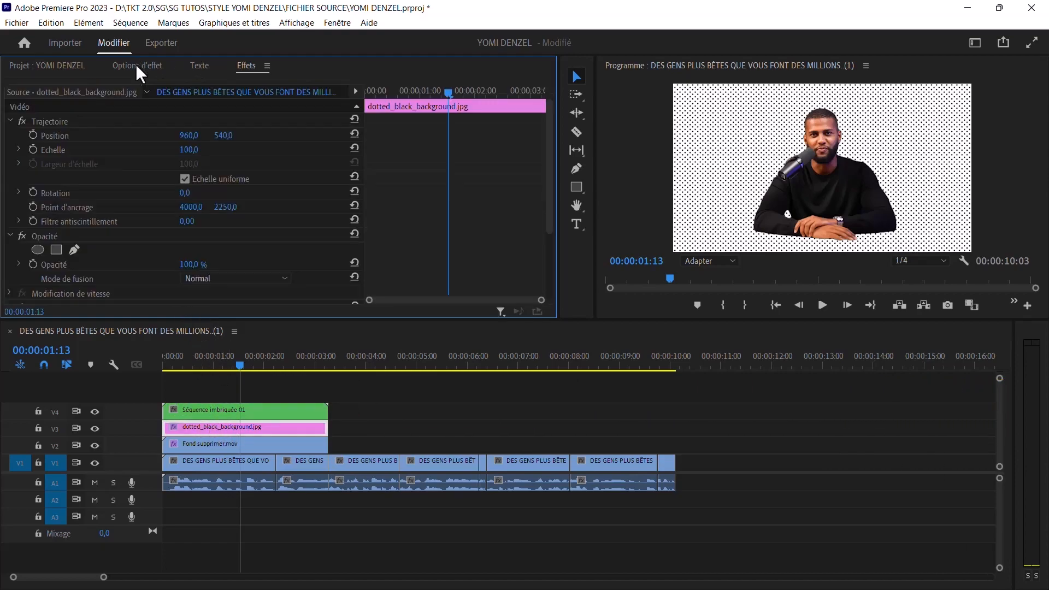
scroll(552, 175, "down", 2)
scroll(553, 174, "down", 3)
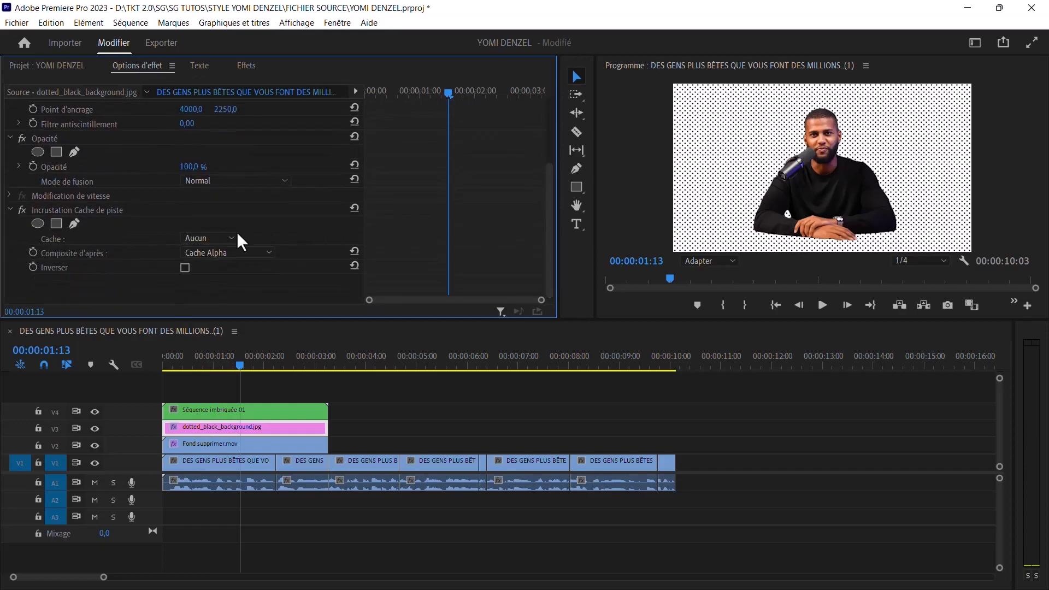
left_click(213, 239)
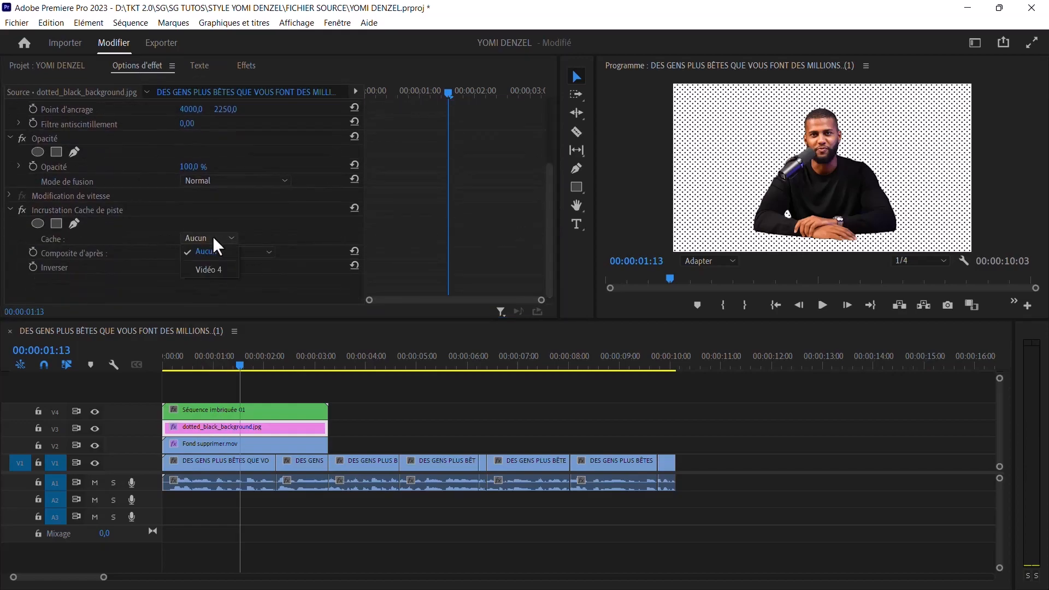
left_click(215, 270)
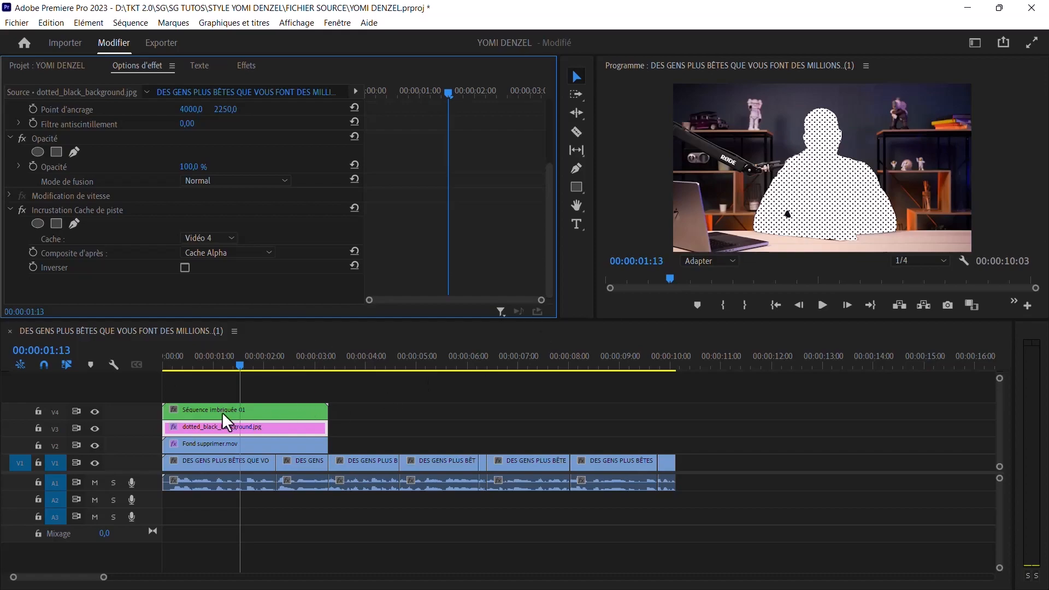
left_click(220, 183)
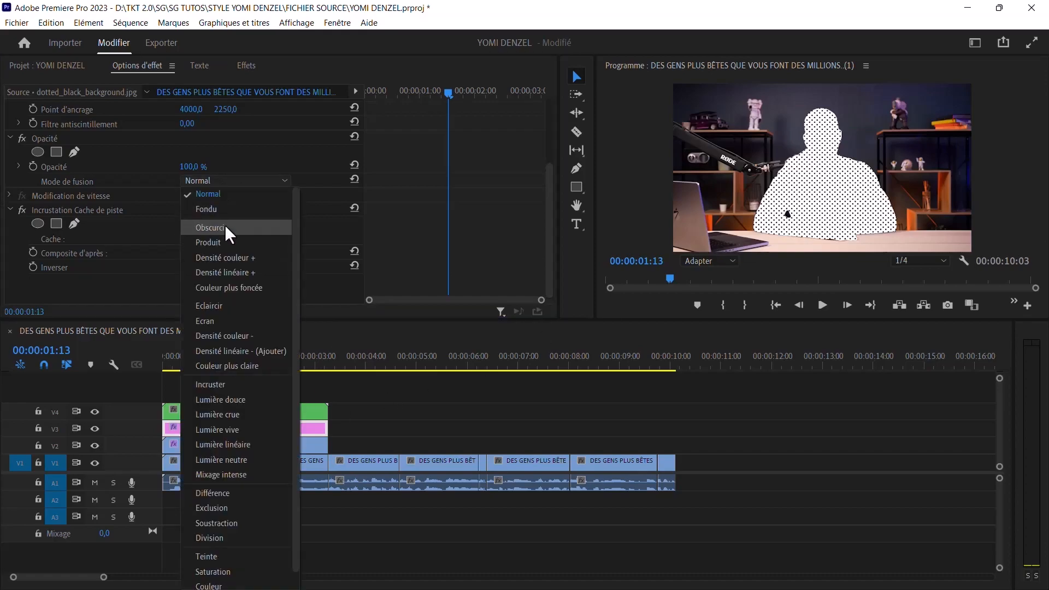
left_click(224, 384)
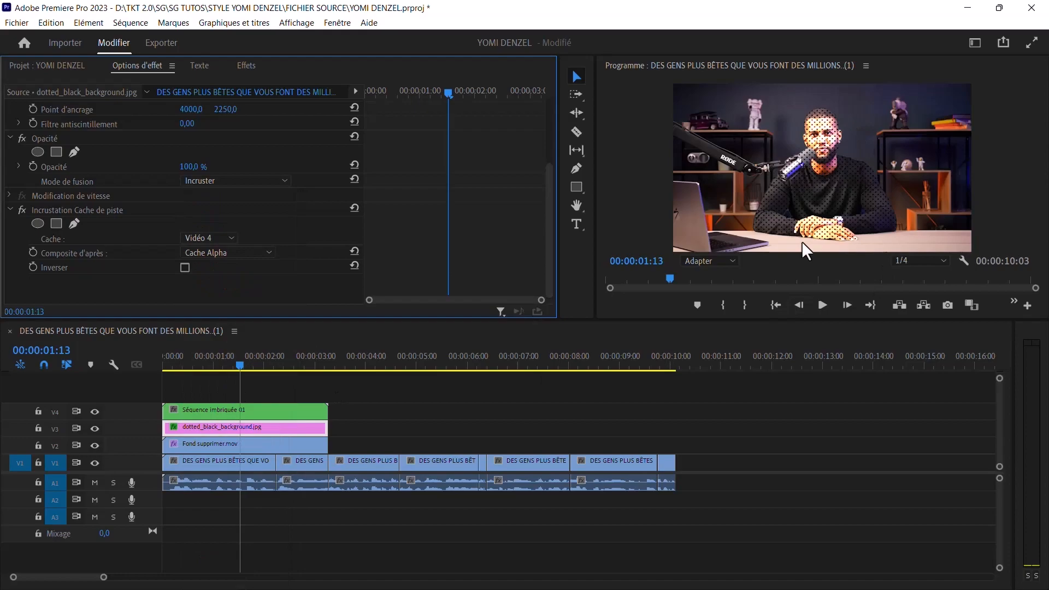
- Apply the Ombre radiale effect to the Fond supprimer.mov clip on V2
left_click(271, 443)
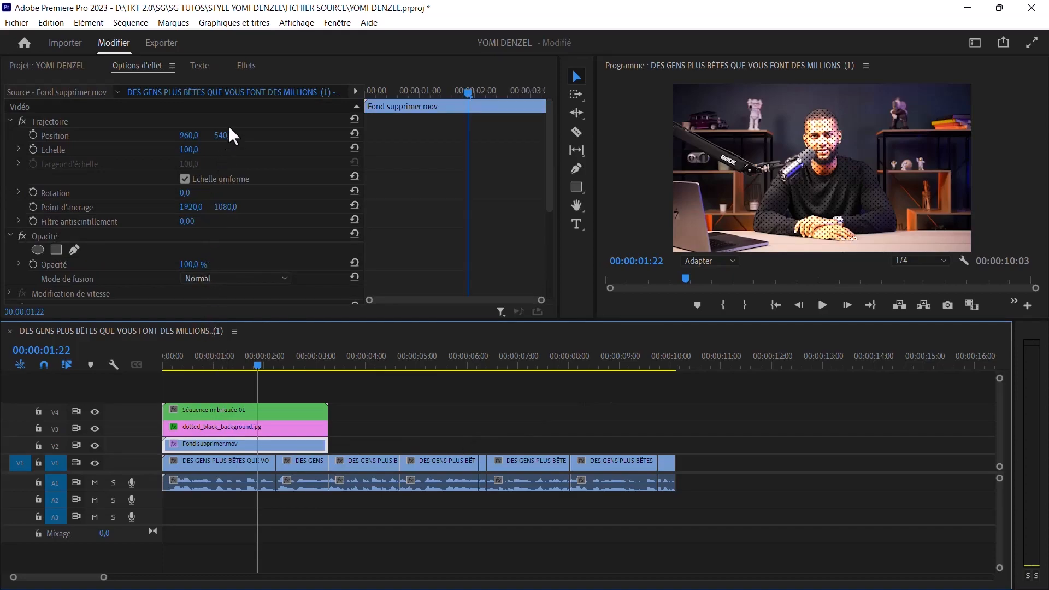
left_click(246, 66)
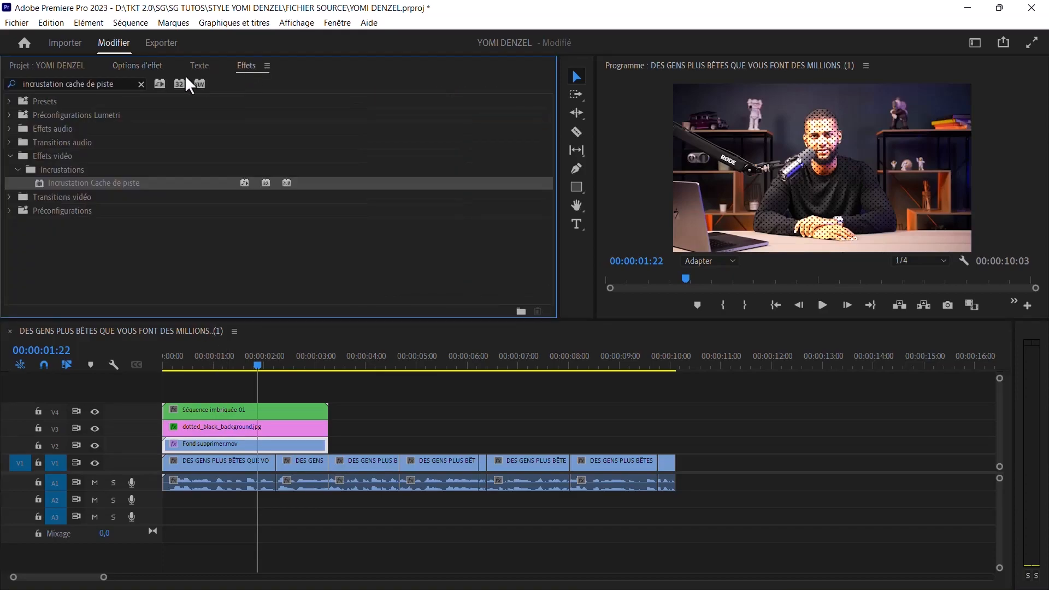
left_click(140, 85)
left_click(117, 83)
type("ombre")
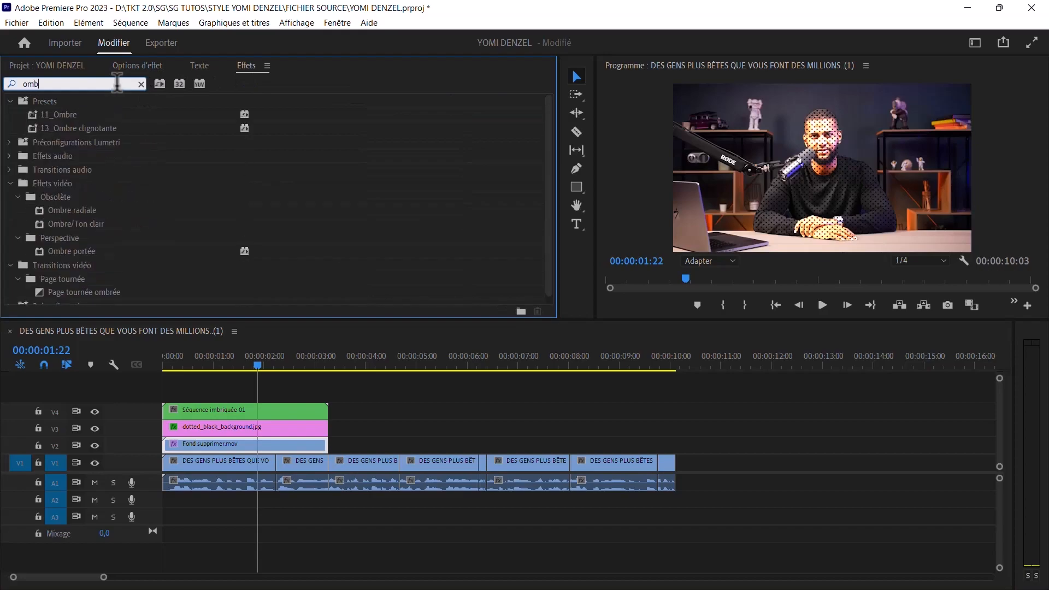
left_click(71, 212)
left_click_drag(70, 209, 246, 447)
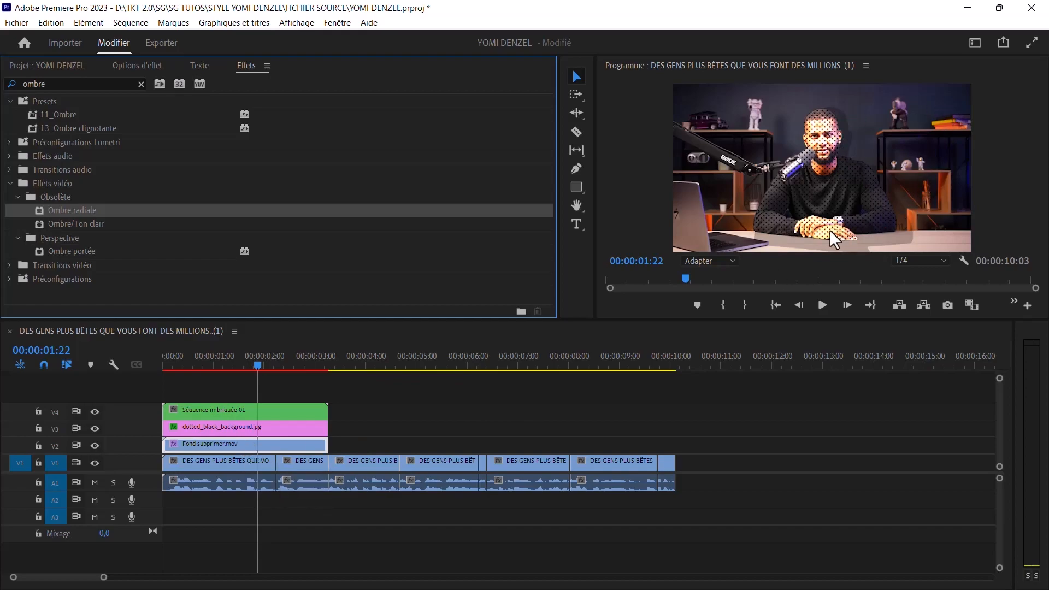
- Set the radial shadow's opacity to 70 %, light source to 1905, 540, projection distance to 13 and Lissage to 54
left_click(144, 66)
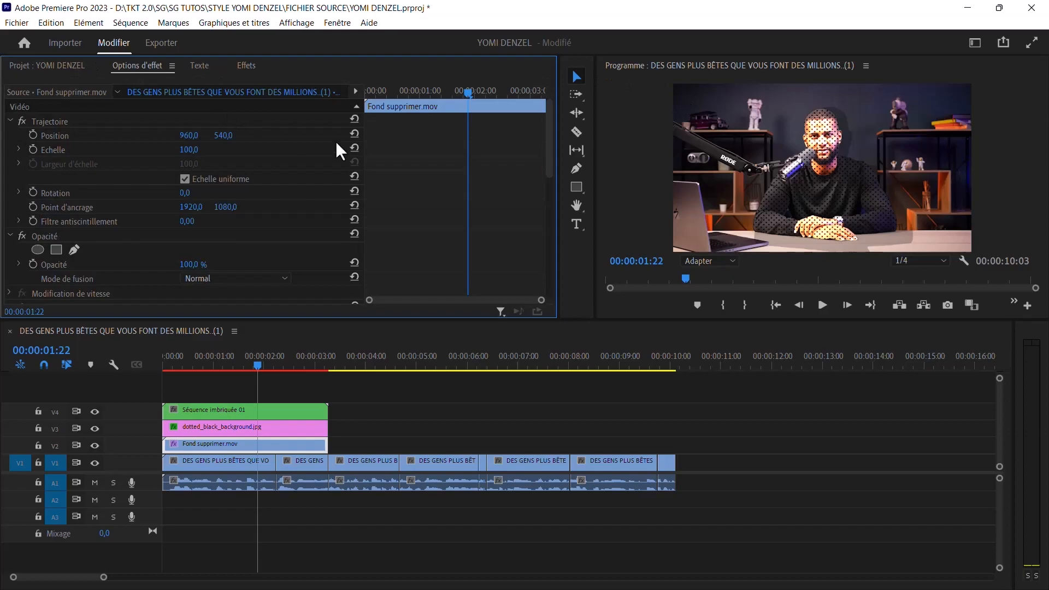
left_click_drag(546, 133, 552, 254)
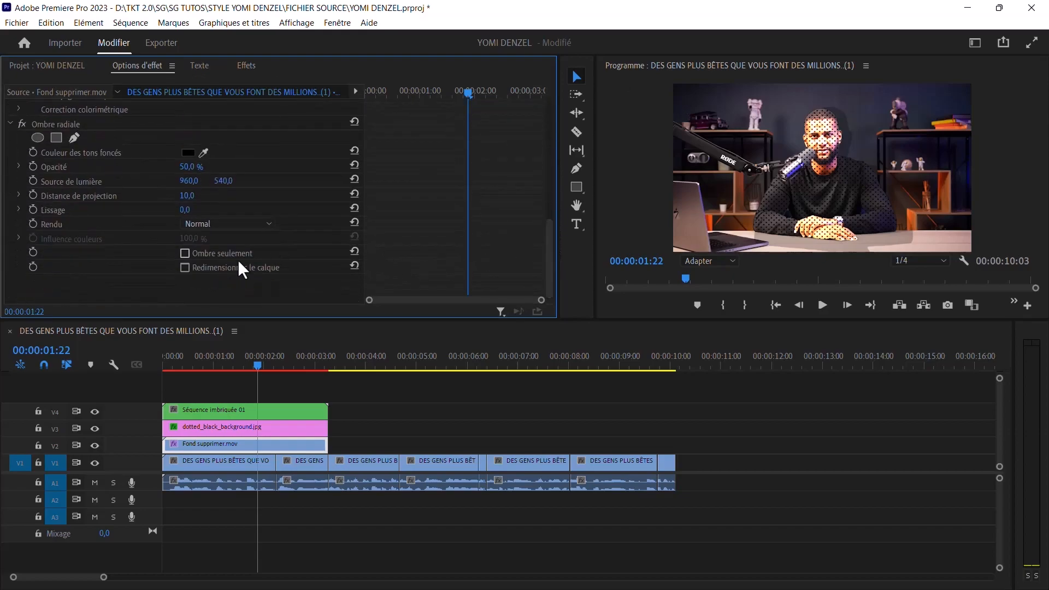
mouse_move(182, 185)
left_mouse_down()
mouse_move(194, 179)
mouse_move(174, 195)
mouse_move(200, 192)
mouse_move(184, 199)
left_mouse_up()
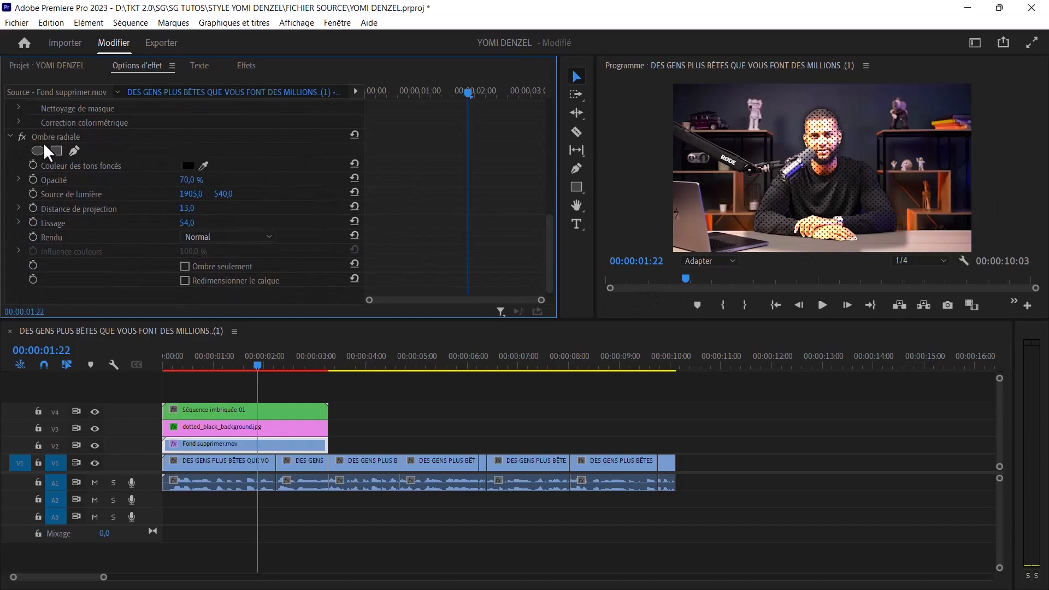
- Draw a closed free Bézier mask for Ombre radiale over the table below the speaker's arms and invert it
left_click(73, 151)
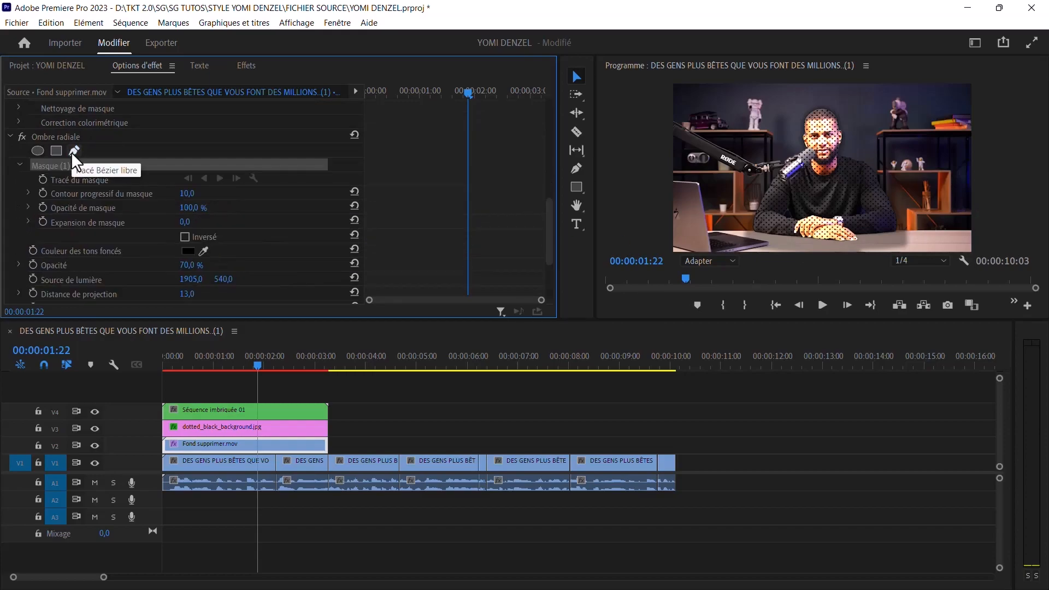
left_click(752, 229)
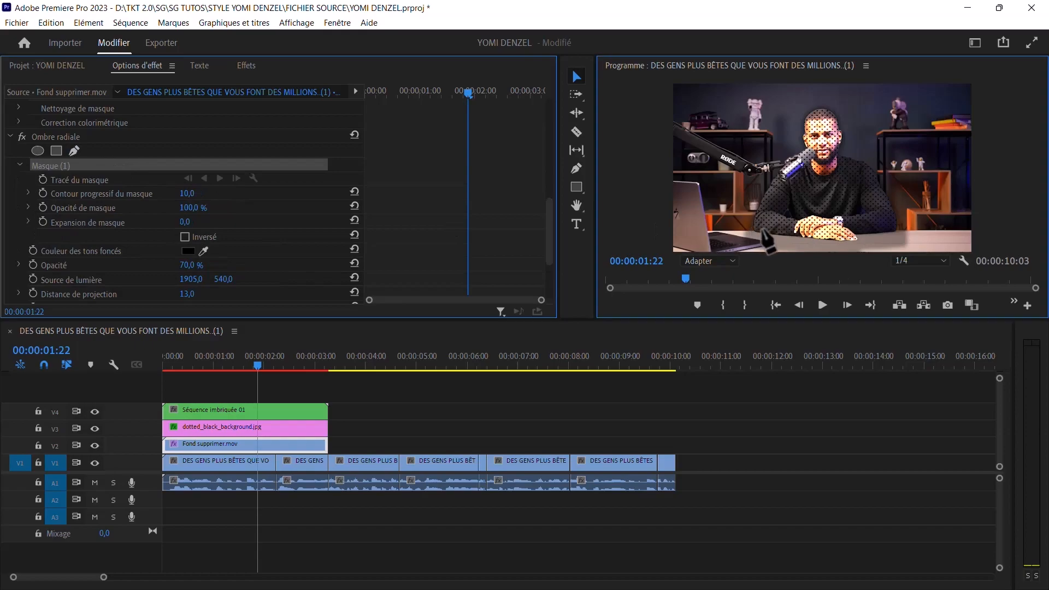
left_click(797, 234)
left_click(816, 236)
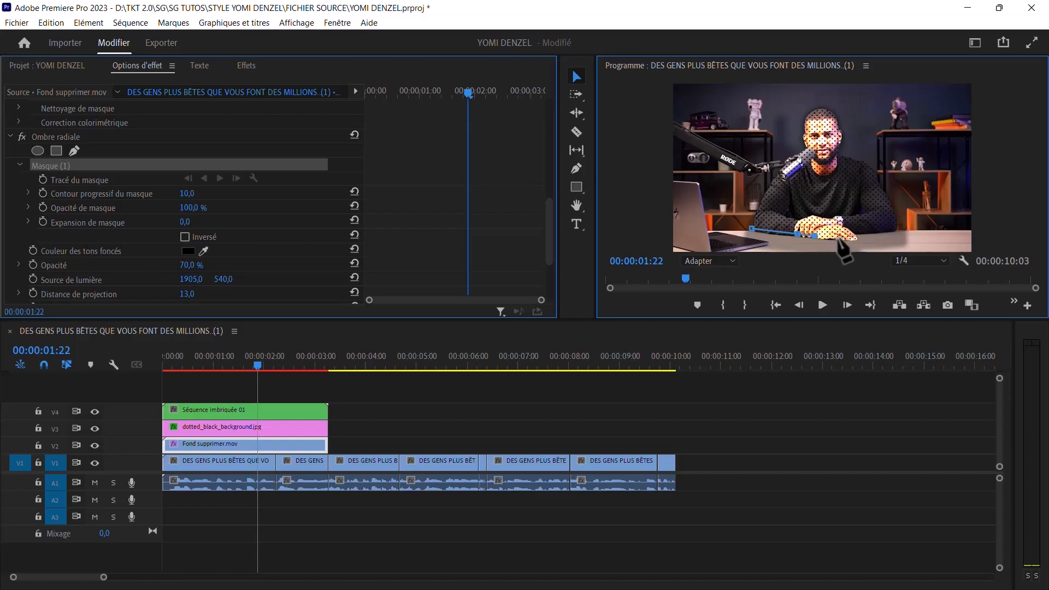
left_click(838, 239)
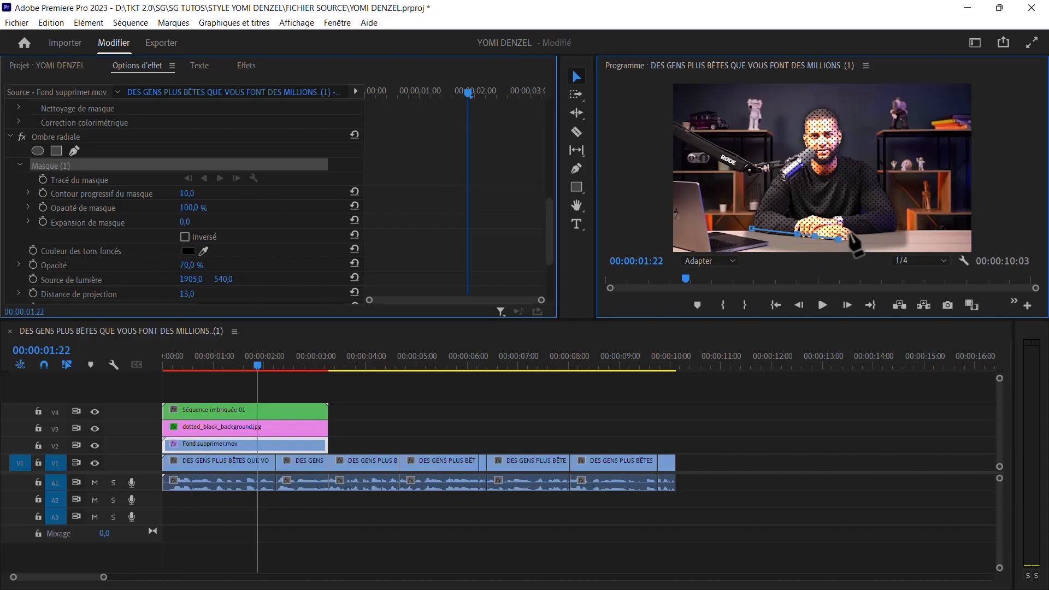
left_click(853, 232)
left_click(866, 230)
left_click(883, 228)
left_click(897, 227)
left_click(908, 233)
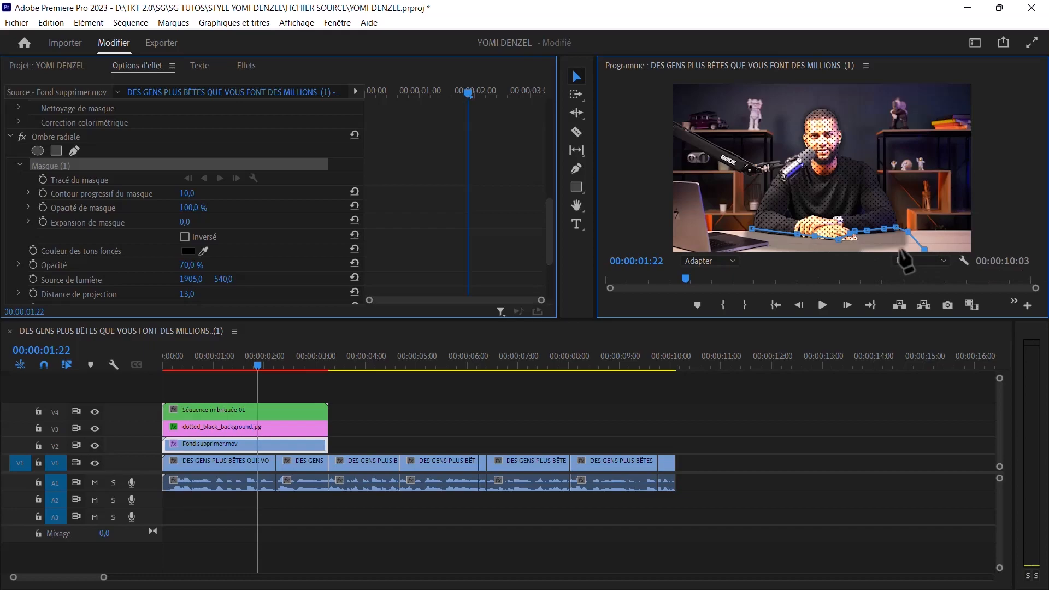
left_click(903, 250)
left_click(728, 249)
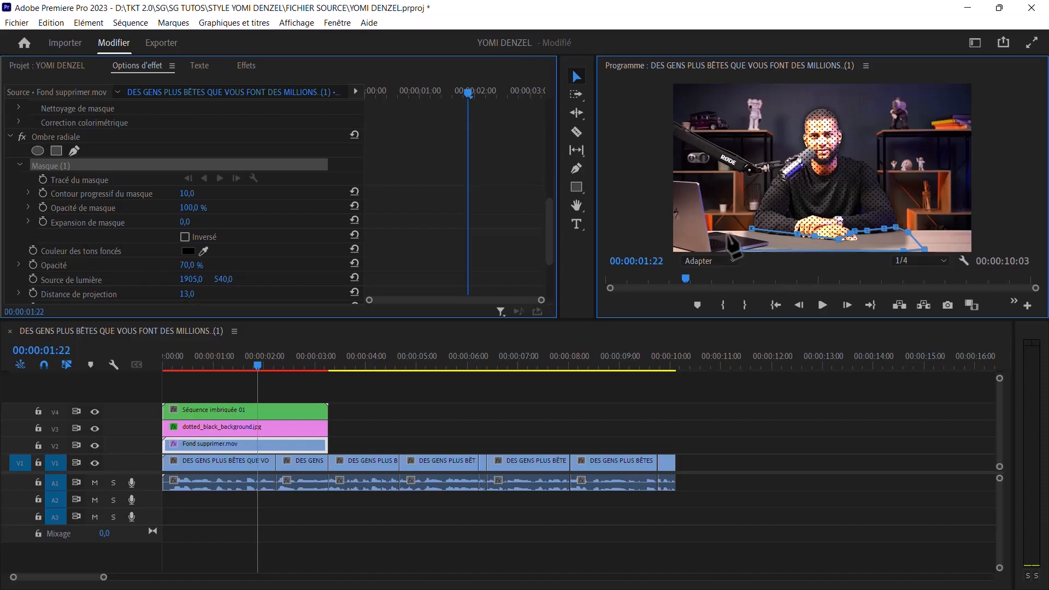
left_click(731, 230)
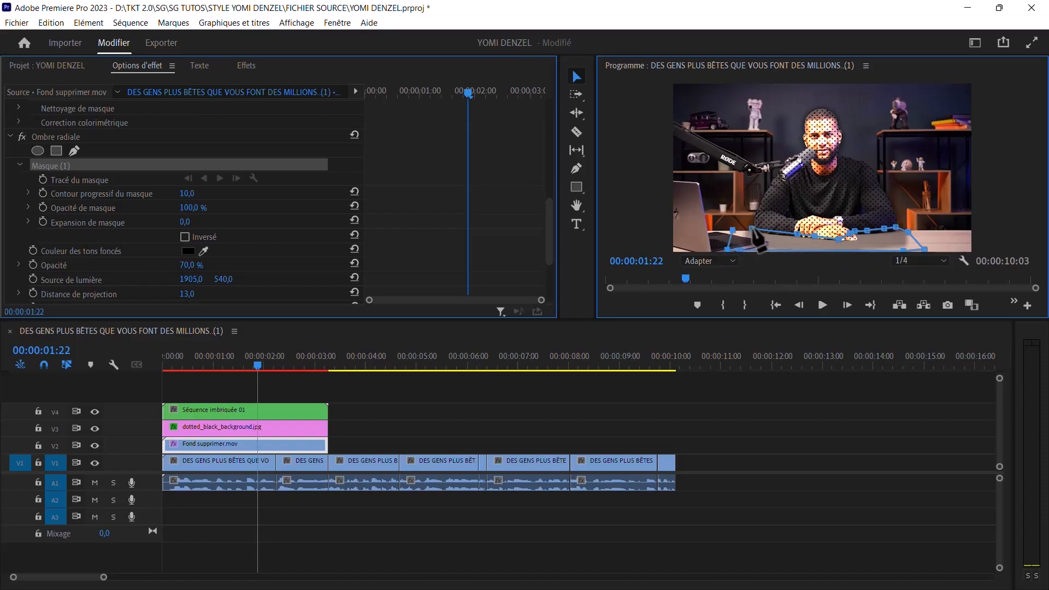
left_click(752, 229)
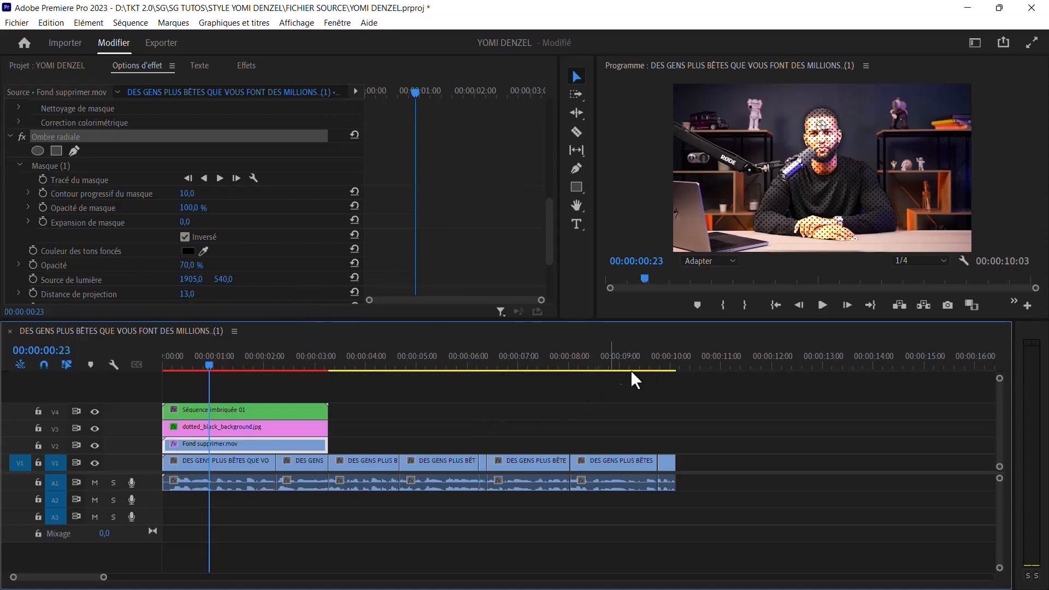
- Render the sequence's effects from in to out to preview the radial shadow smoothly
left_click(279, 363)
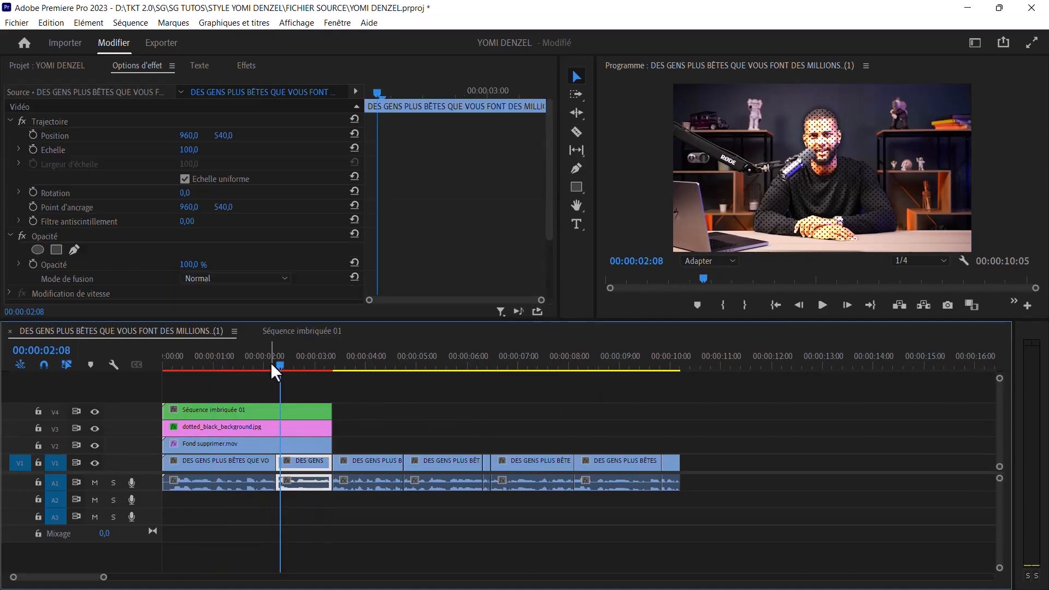
left_click(141, 23)
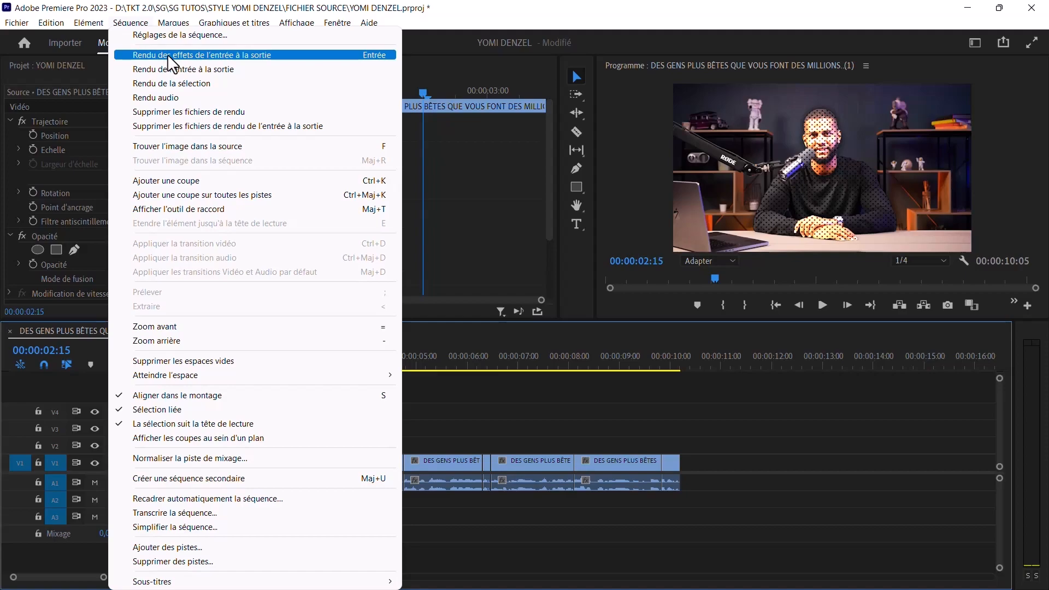
left_click(167, 54)
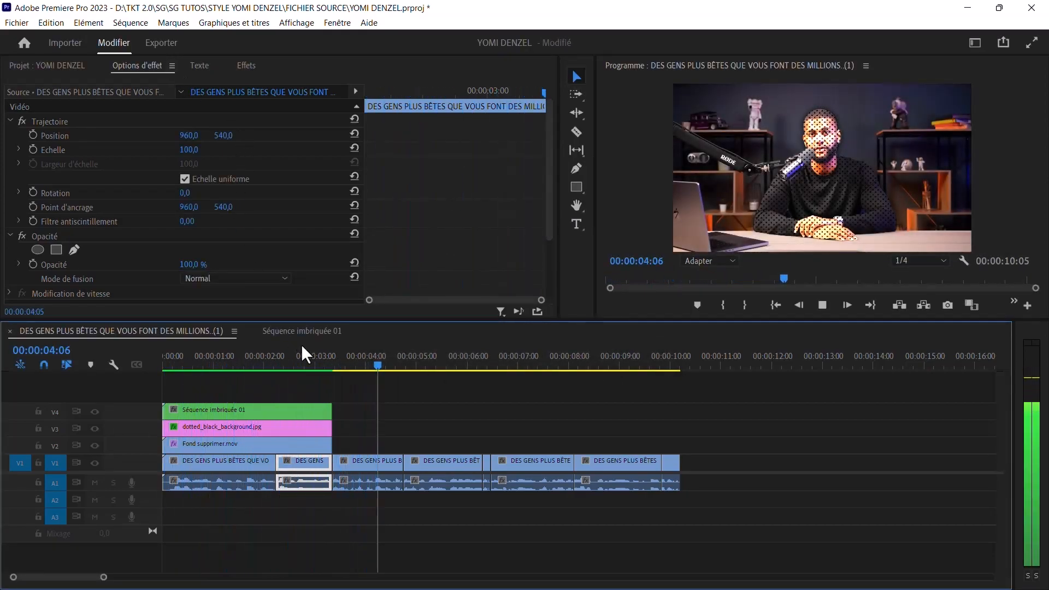
- Move Séquence imbriquée 01, dotted_black_background.jpg and Fond supprimer.mov up one video track together, leaving V2 empty
left_click(332, 361)
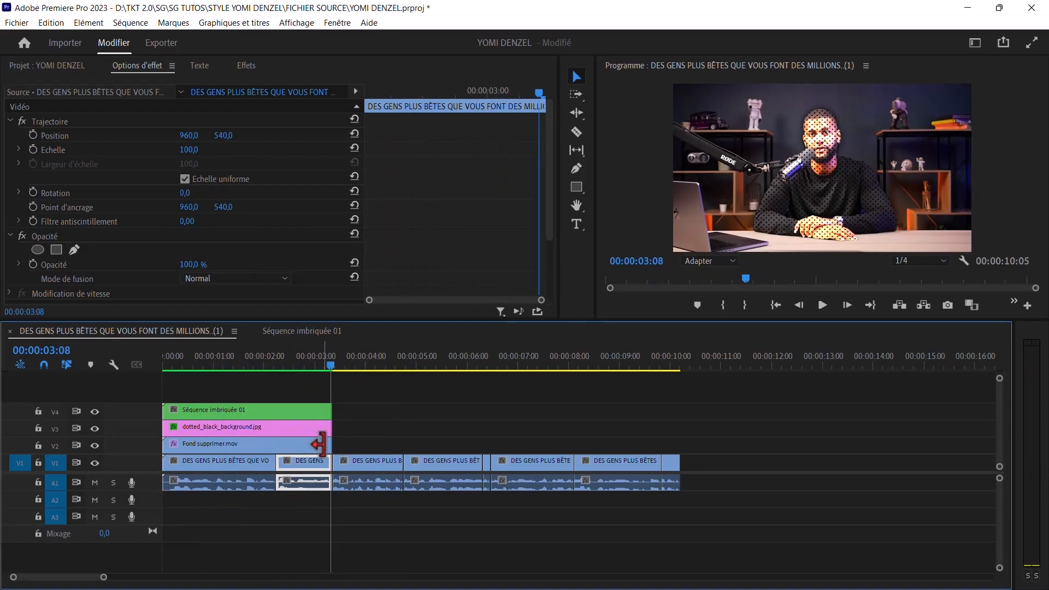
left_click_drag(270, 378, 255, 445)
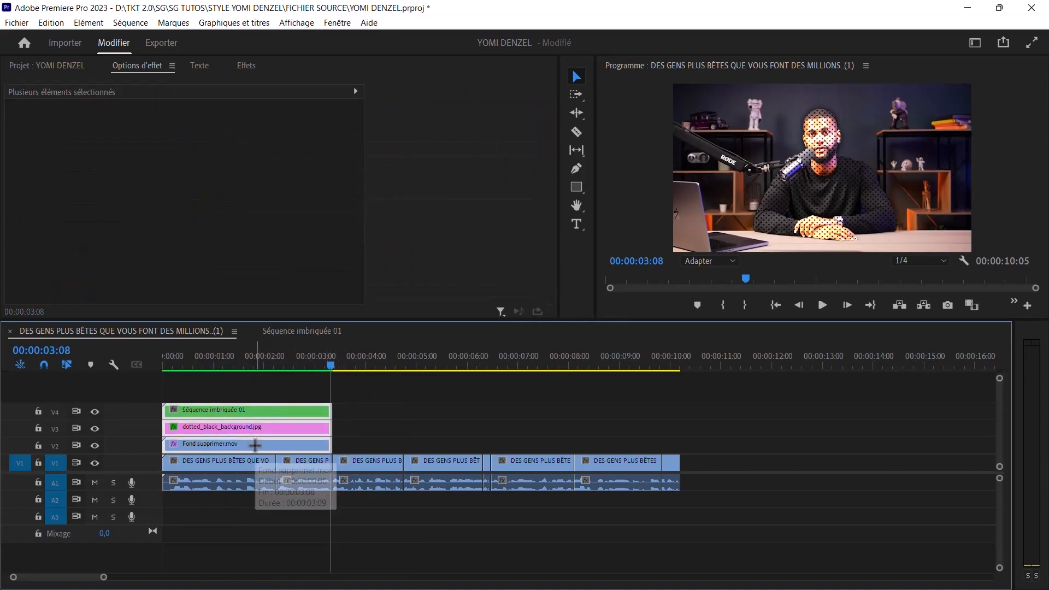
key("alt+Up")
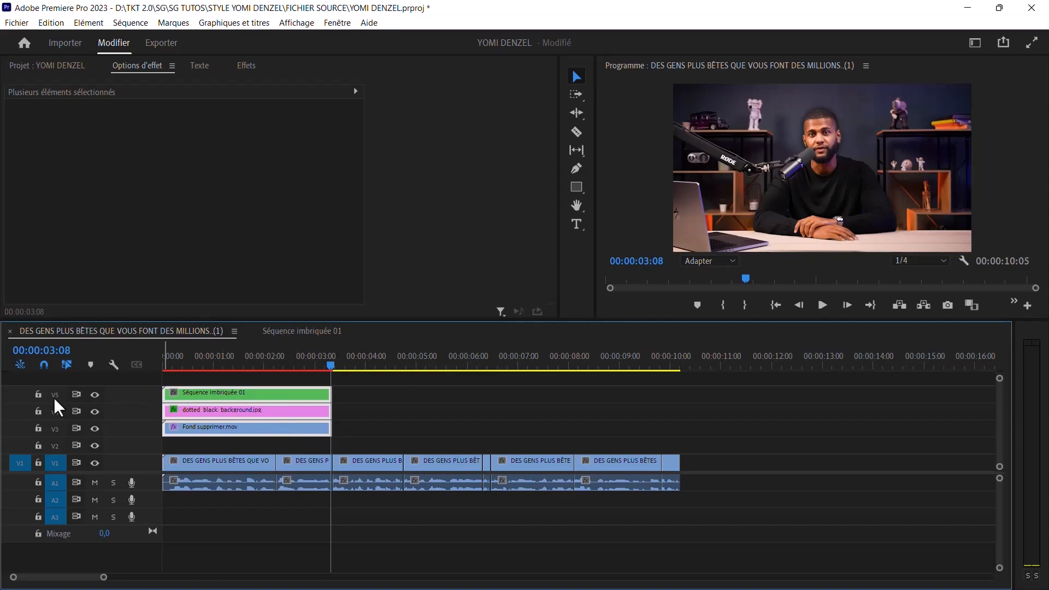
left_click(354, 443)
- Set the track matte (Cache) of dotted_black_background.jpg on V4 to Vidéo 5
left_click(318, 409)
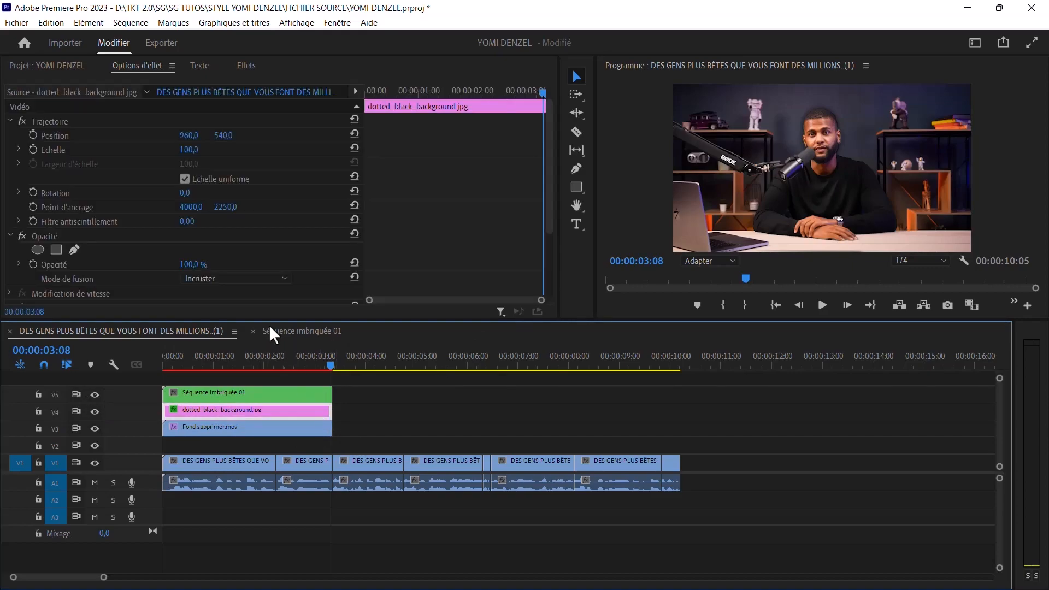
scroll(277, 224, "down", 3)
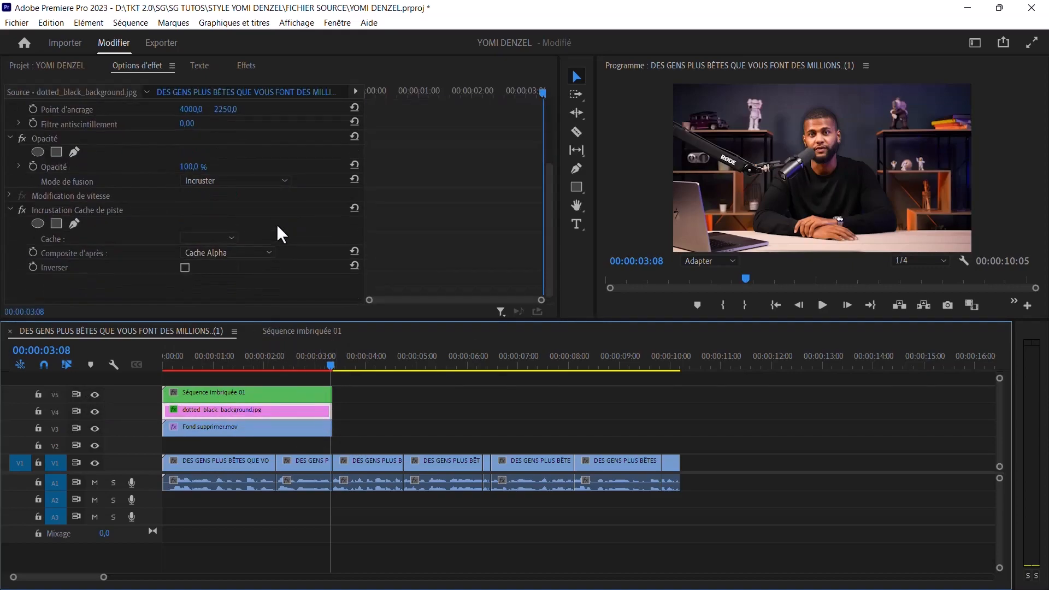
left_click(211, 238)
left_click(208, 268)
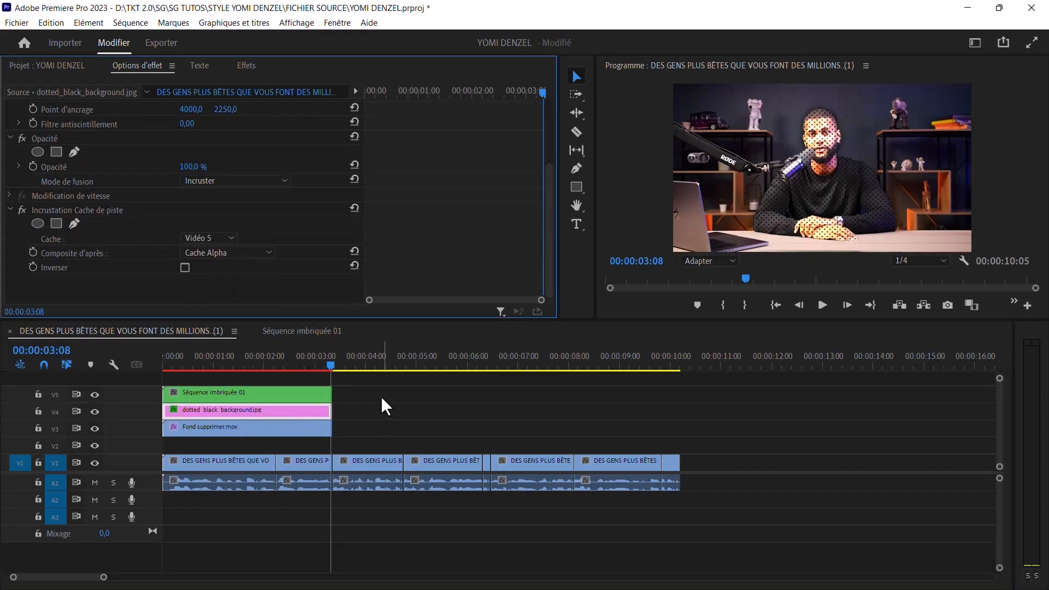
- Render the selection of the three stacked clips on V3, V4 and V5
left_click(310, 363)
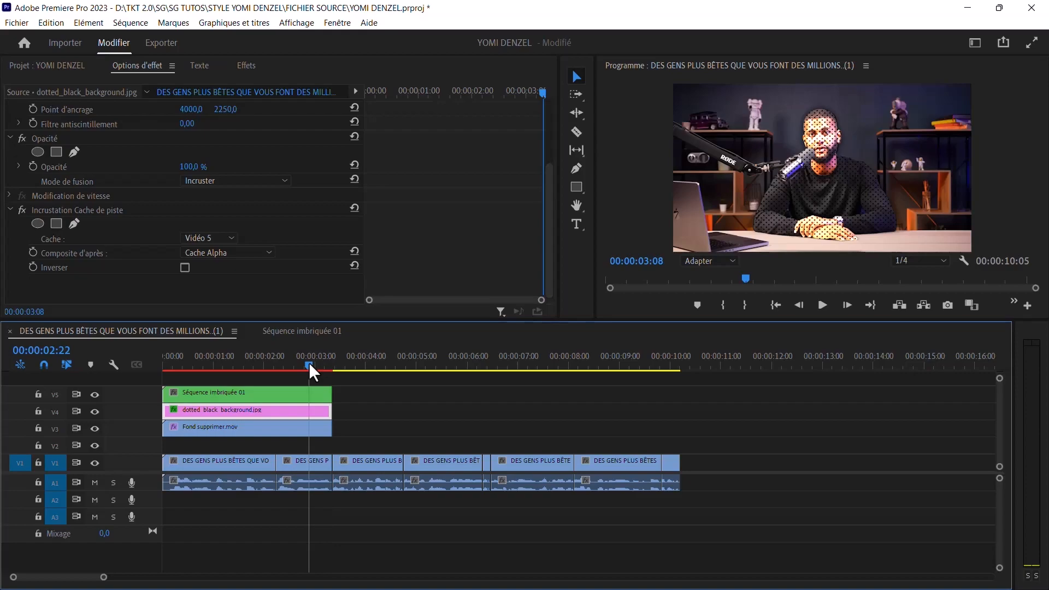
left_click_drag(354, 389, 236, 431)
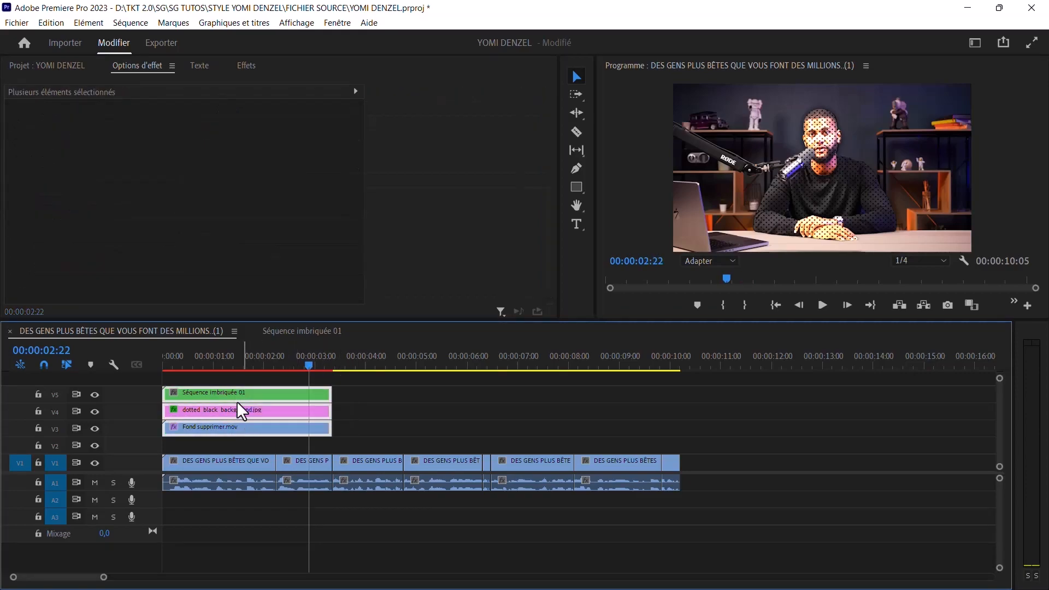
left_click(129, 23)
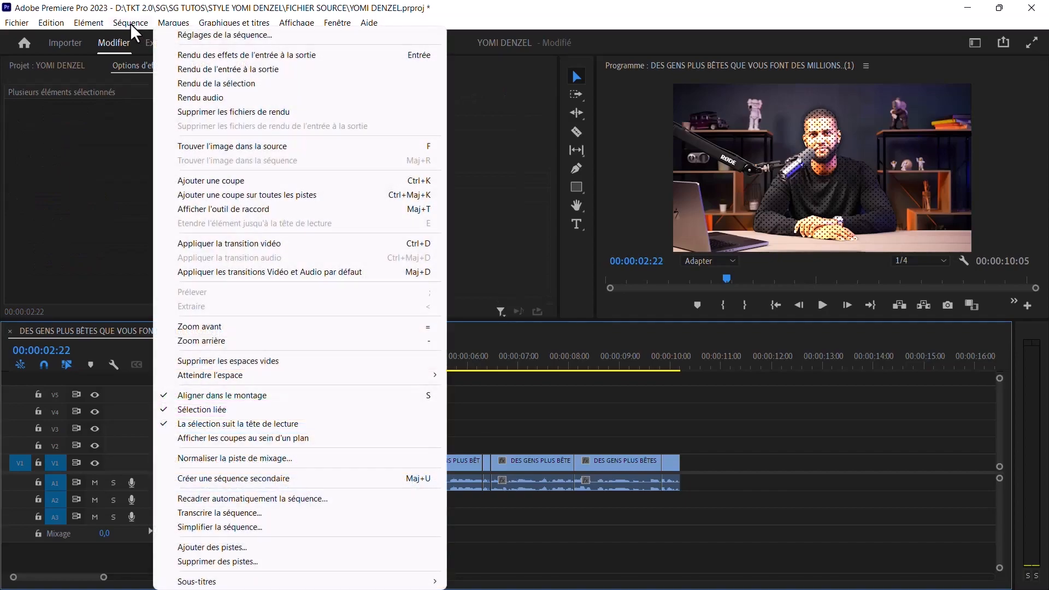
left_click(192, 83)
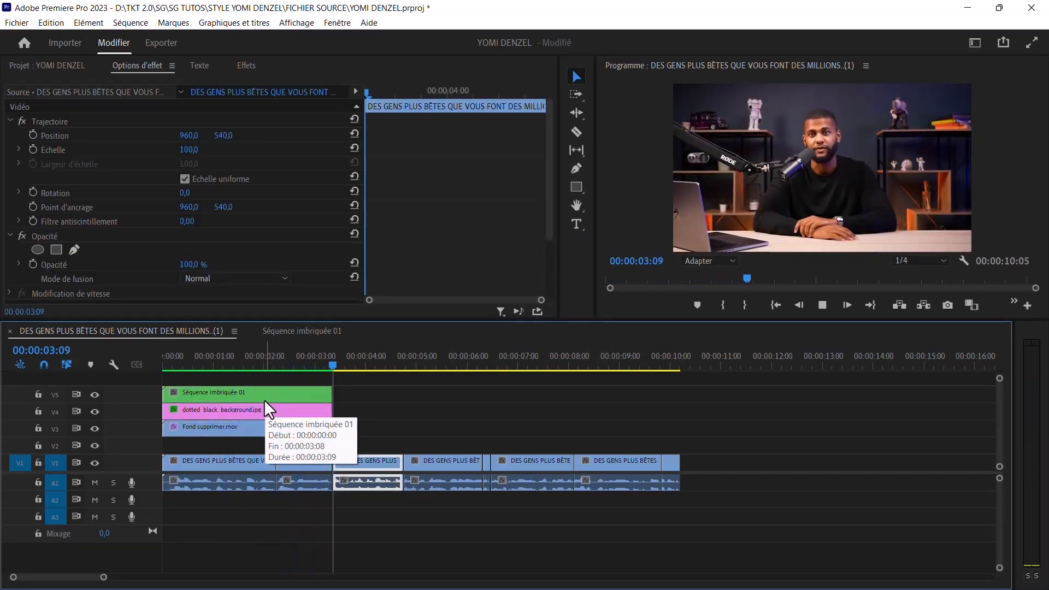
- Park the playhead at 00:00:02:21, show Objets graphiques essentiels and widen the program monitor
left_click(307, 362)
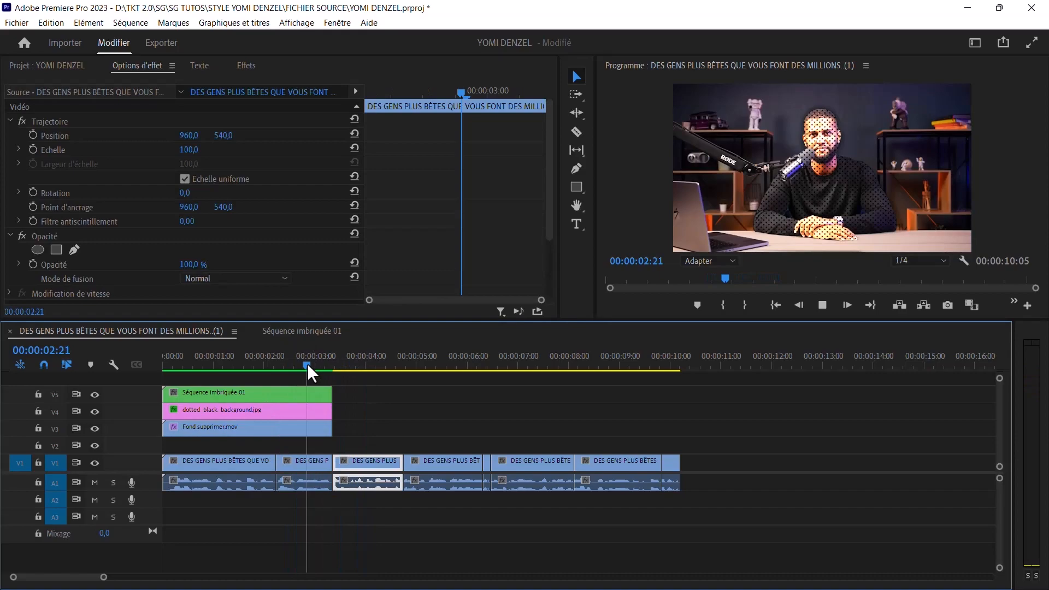
left_click_drag(307, 363, 307, 362)
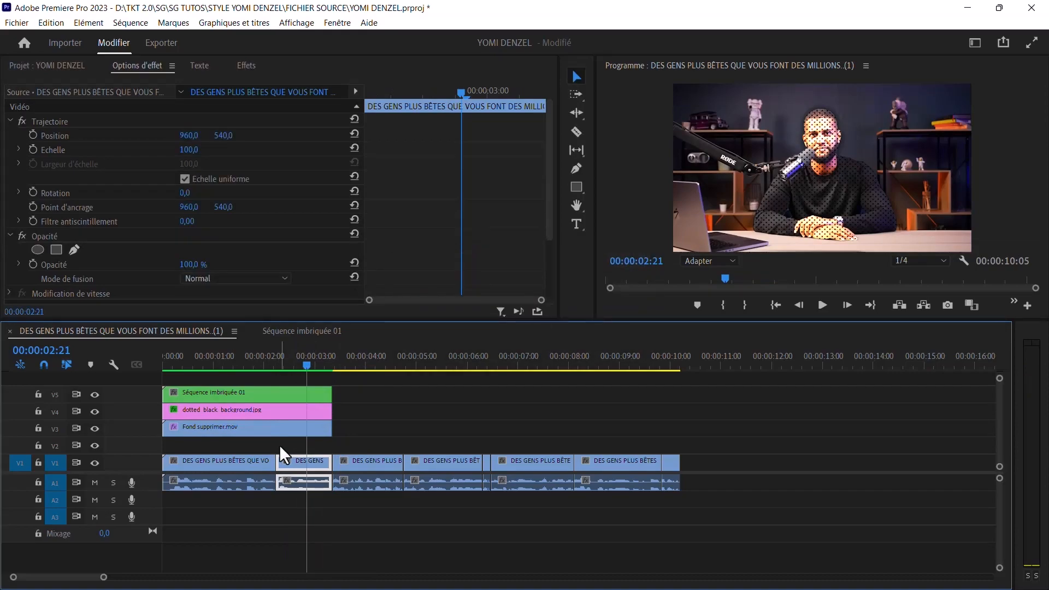
left_click(330, 22)
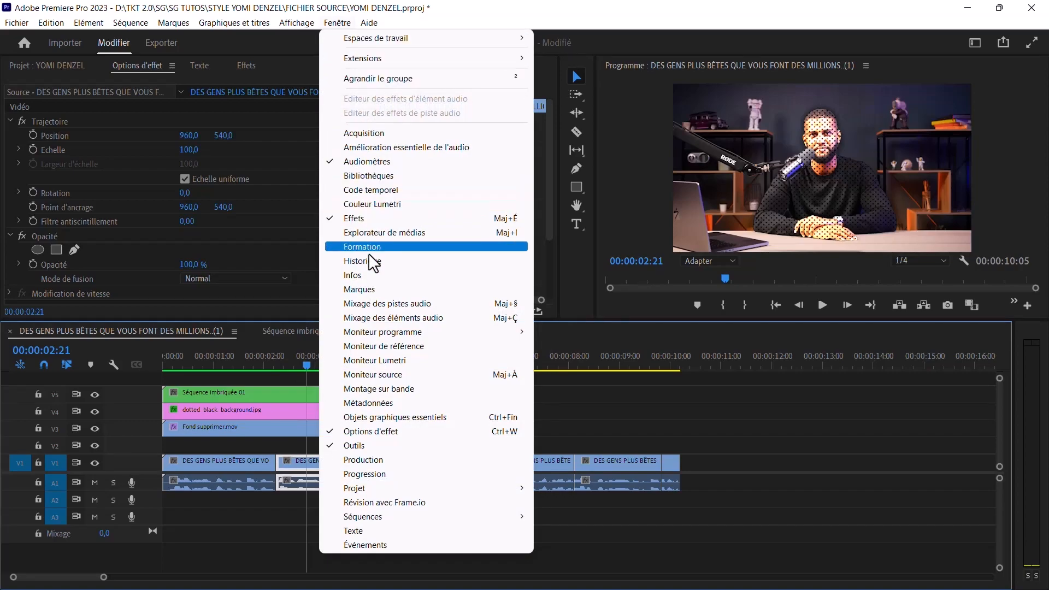
left_click(393, 417)
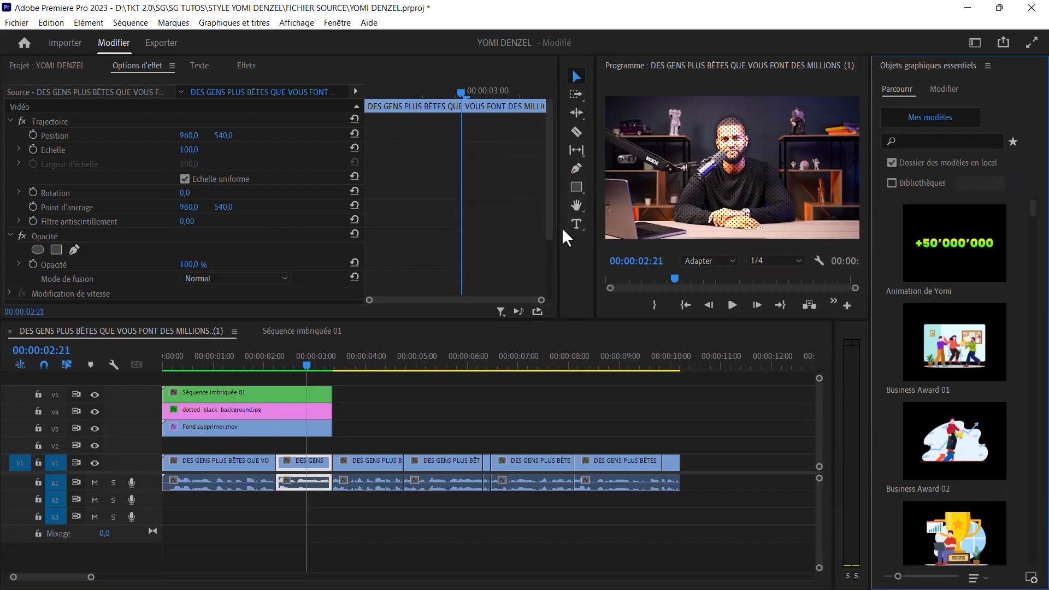
left_click_drag(557, 228, 508, 229)
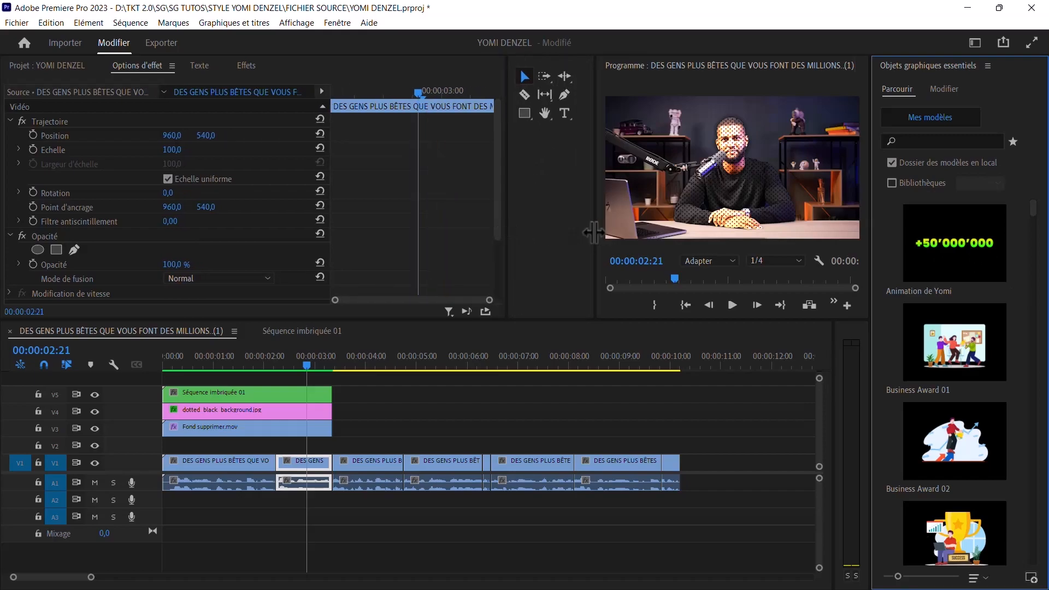
left_click_drag(593, 232, 546, 227)
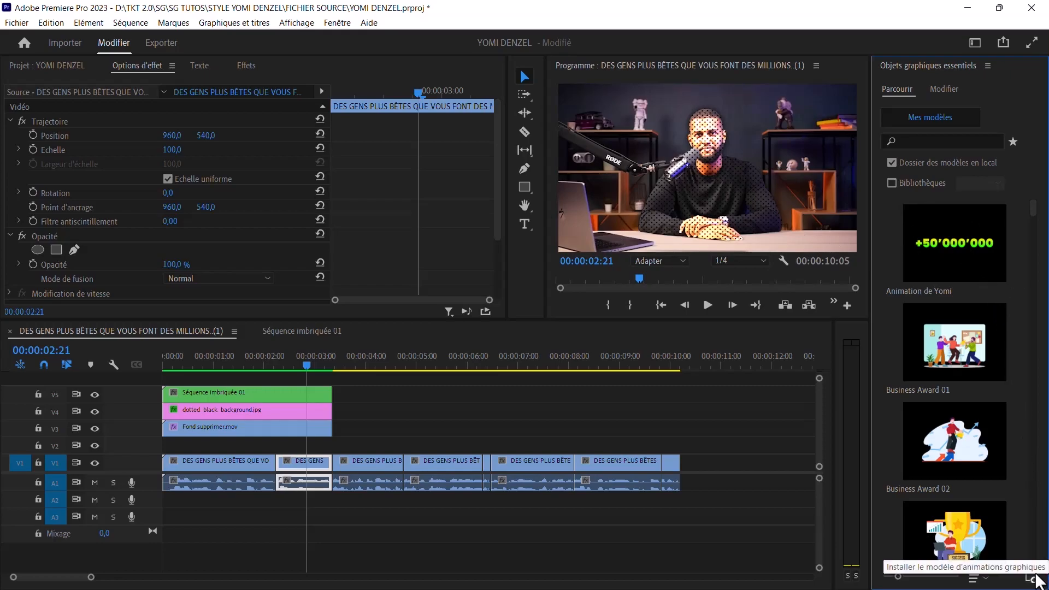
- Install the motion graphics template Animation de Yomi.mogrt from the PRESET folder, replacing the existing copy
left_click(1031, 577)
left_click(77, 102)
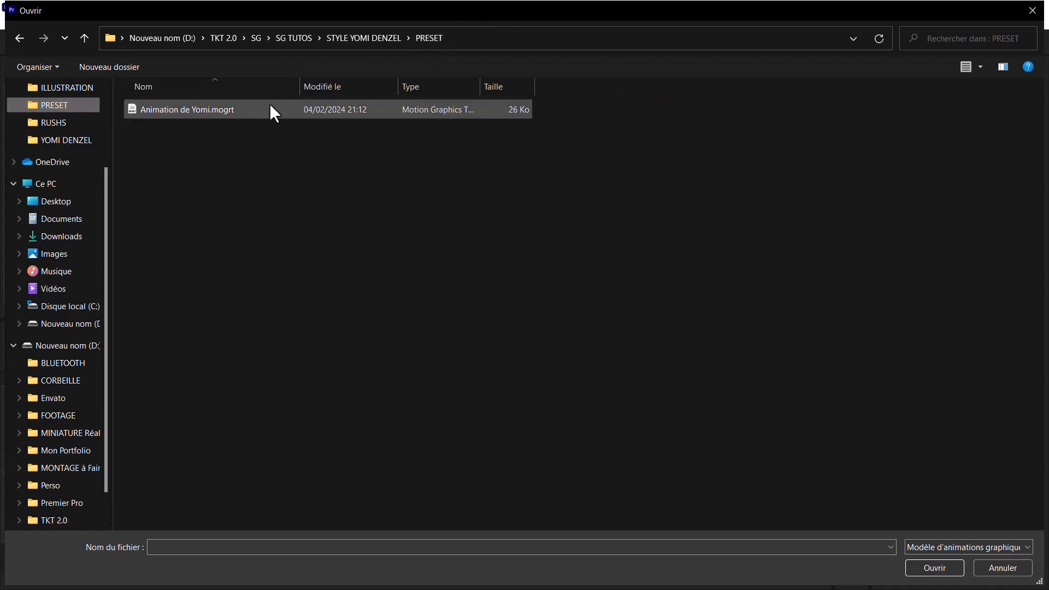
left_click(230, 112)
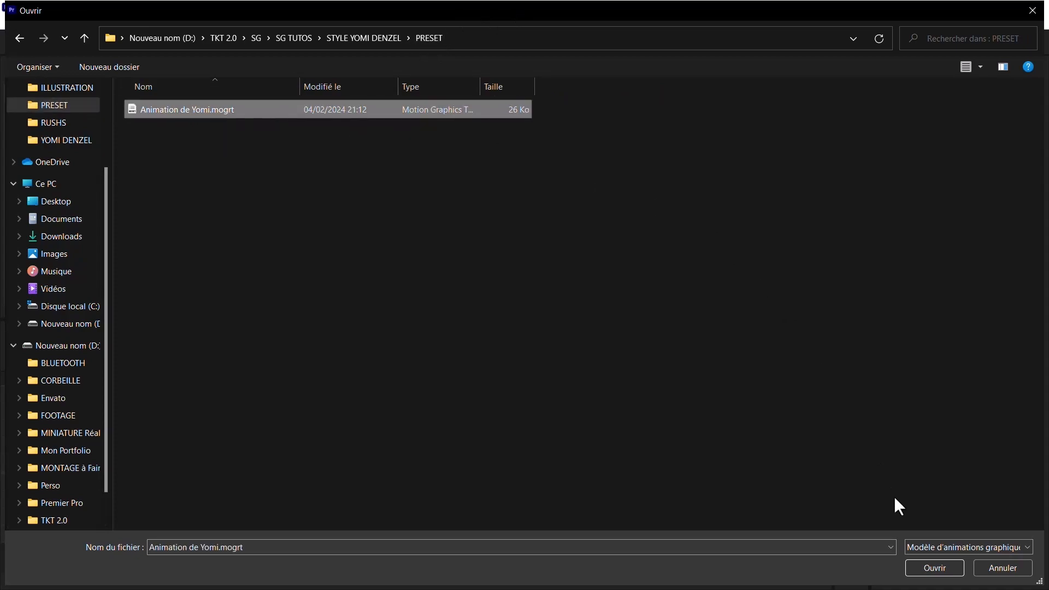
left_click(931, 568)
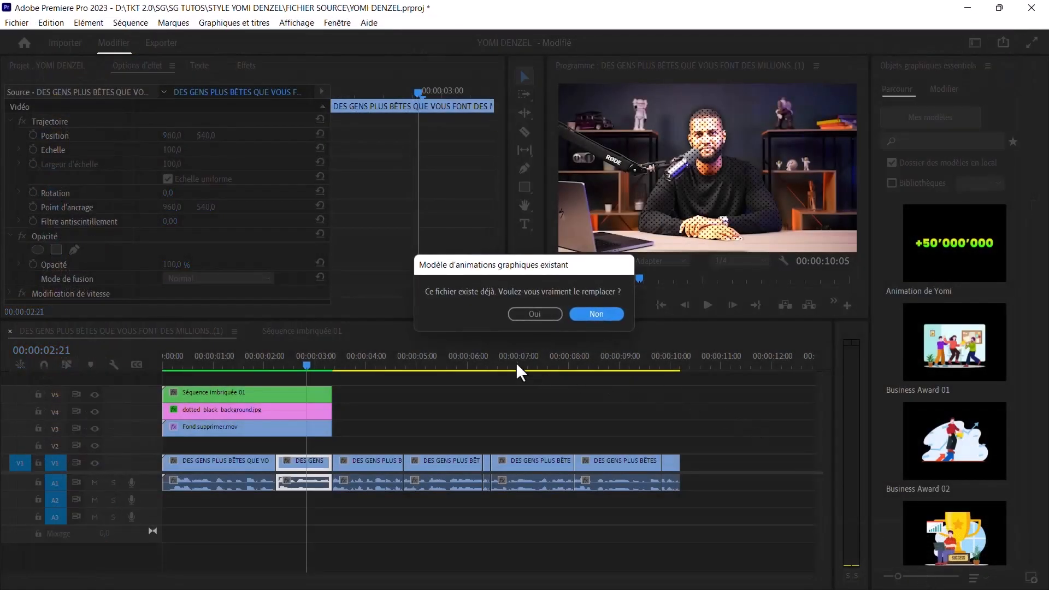
left_click(534, 312)
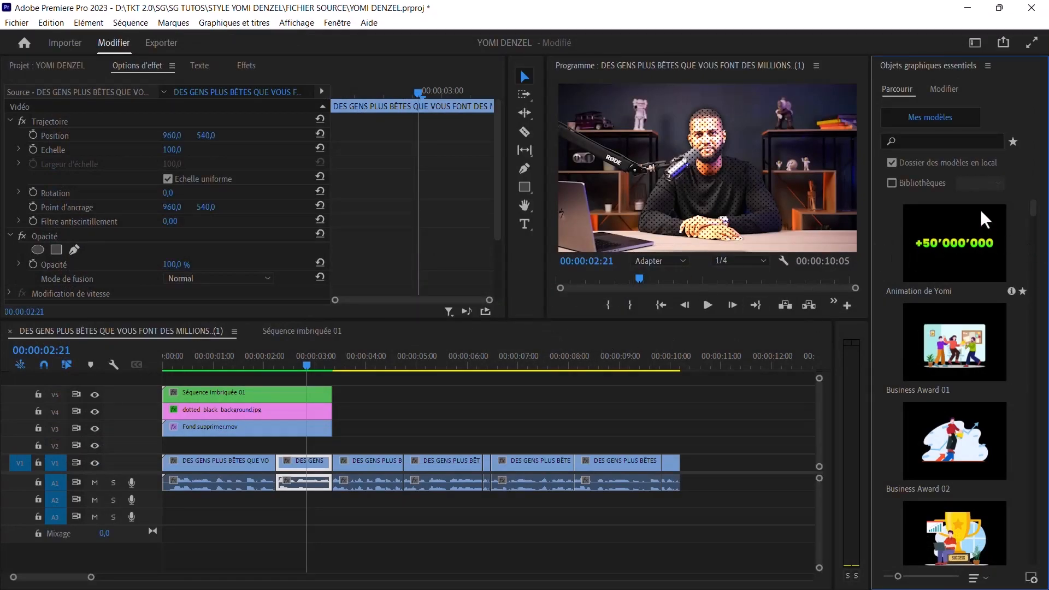
- Place the Animation de Yomi template on V2 beneath the cutout, ending level with the stacked clips
left_click(955, 244)
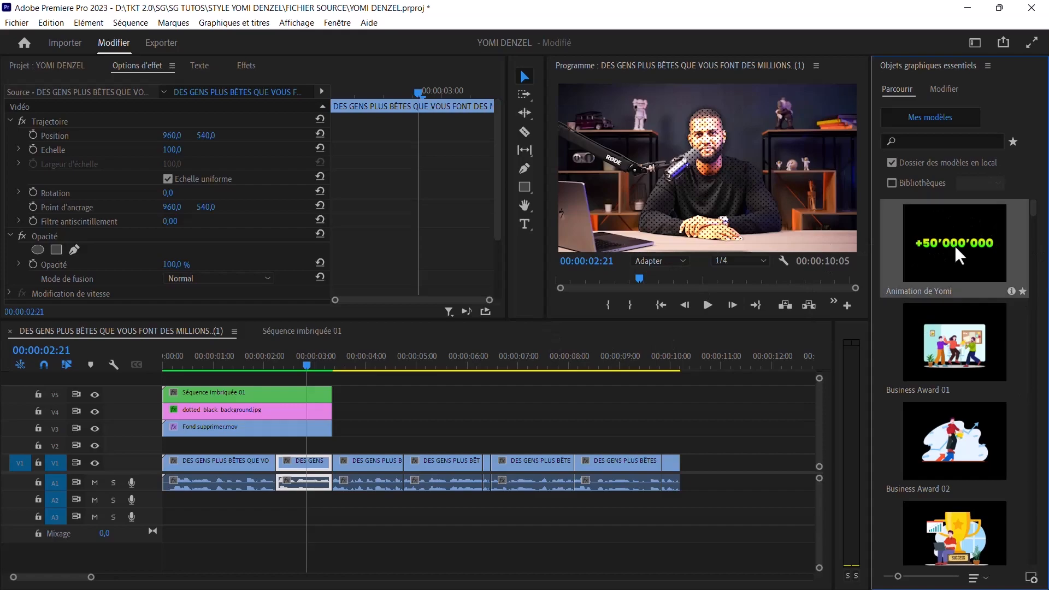
left_click_drag(803, 319, 245, 453)
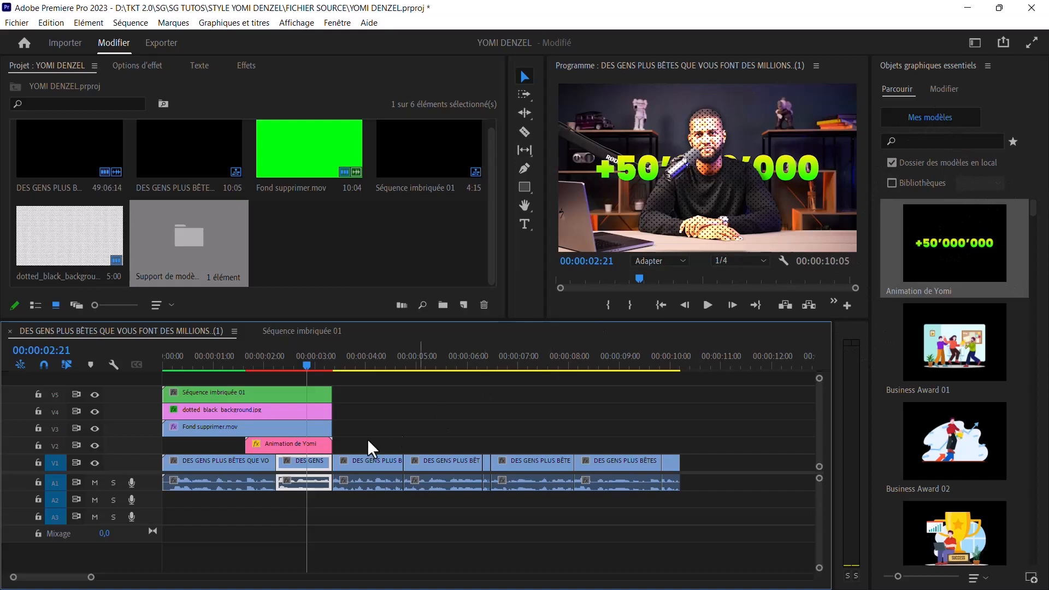
- Change the text of the Animation de Yomi title on V2 to +60'000'000
left_click(275, 444)
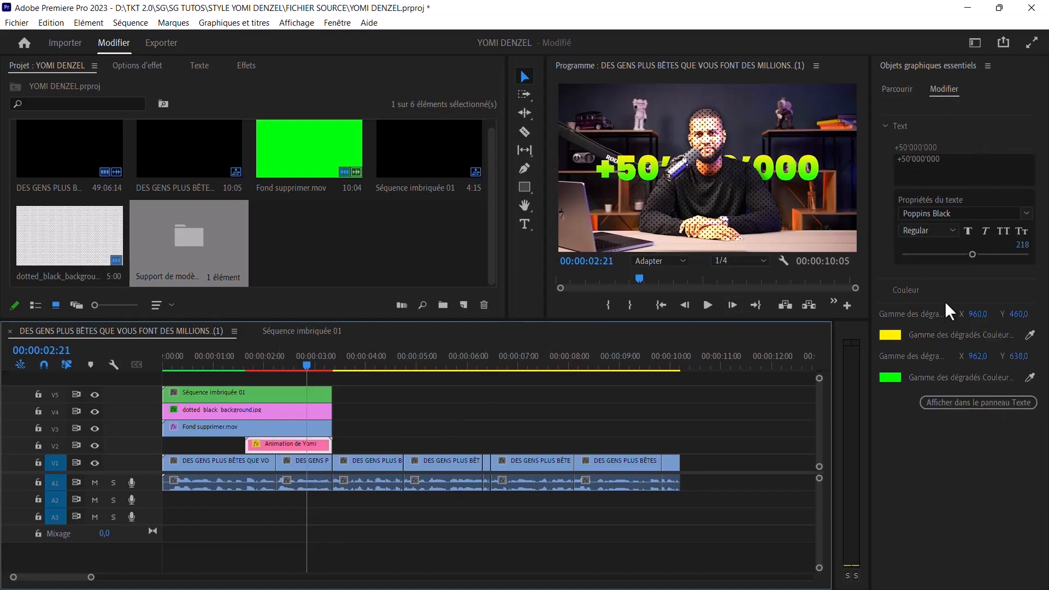
left_click(930, 164)
left_click(907, 159)
key("BackSpace")
type("6")
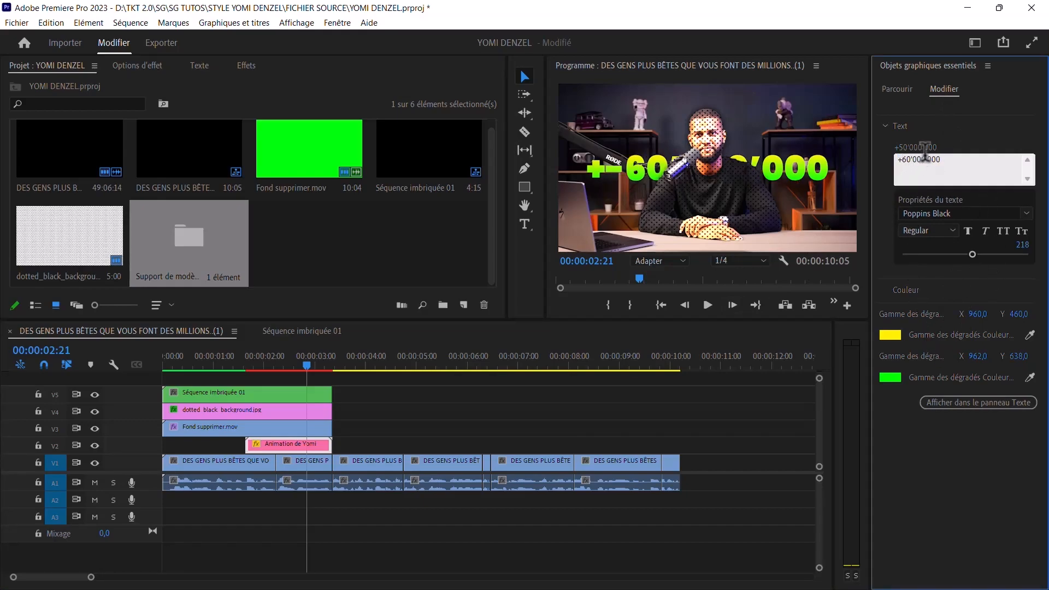
left_click(946, 127)
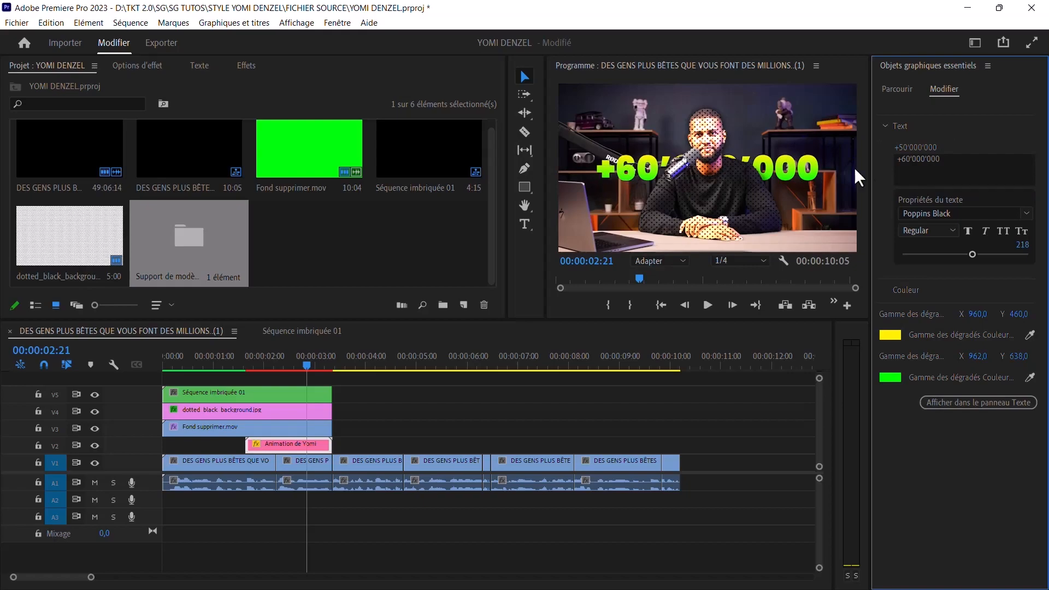
- Set the title text back to +50'000'000
left_click(907, 161)
left_click(907, 160)
key("BackSpace")
type("5")
left_click(946, 132)
- Try red (FF0000) in place of yellow in the title's gradient and undo the colour change
left_click(885, 335)
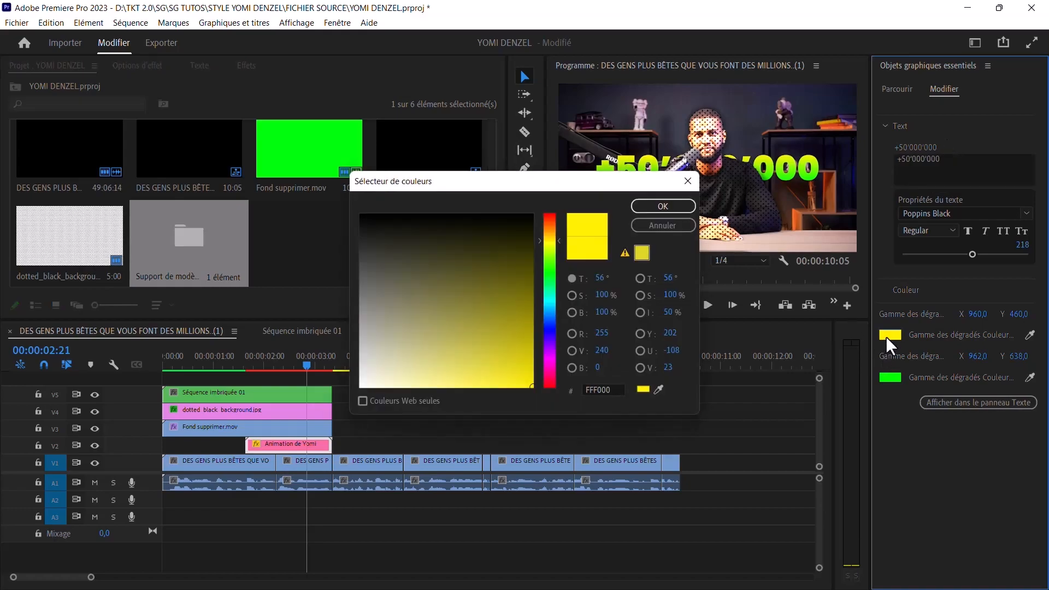
left_click_drag(549, 218, 547, 202)
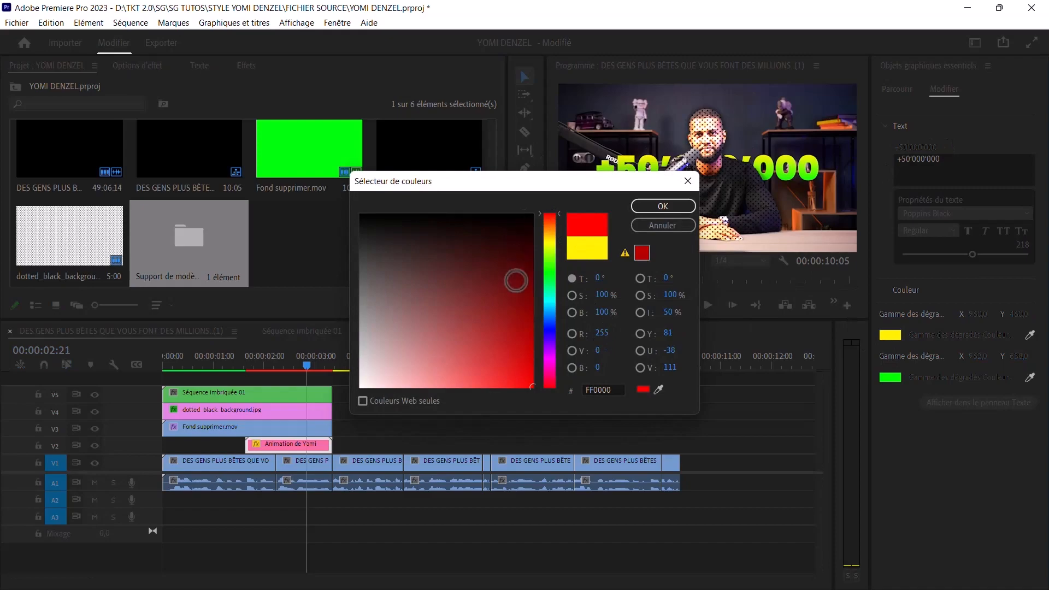
left_click(641, 209)
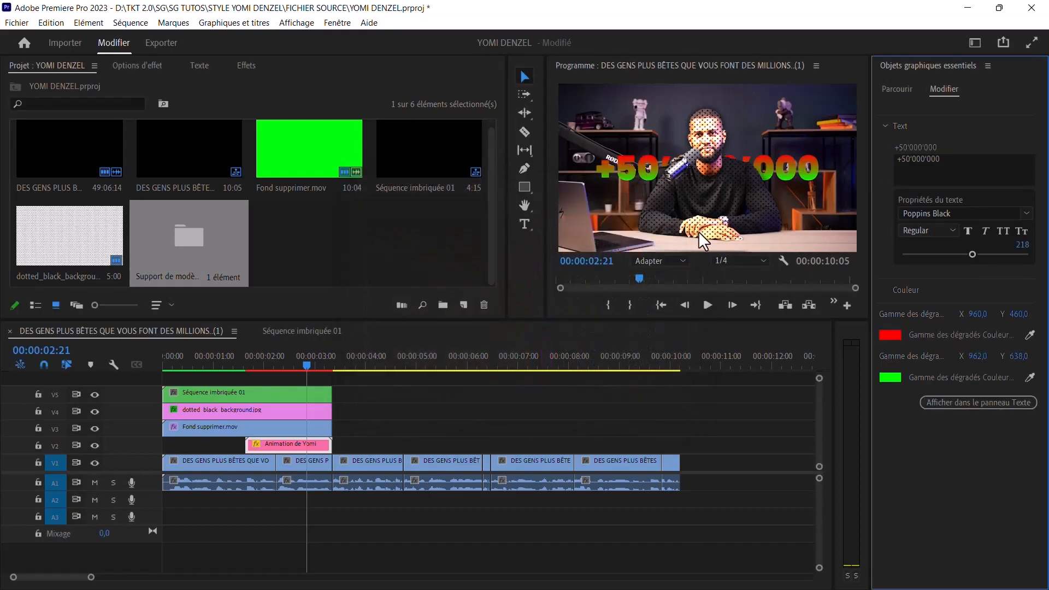
key("ctrl+z")
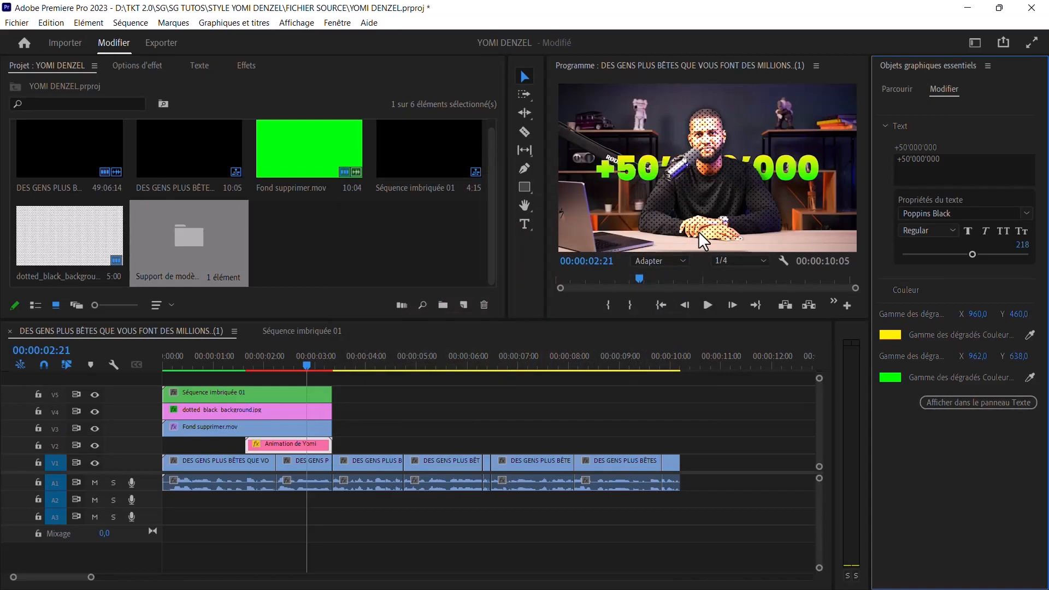
left_click(1027, 214)
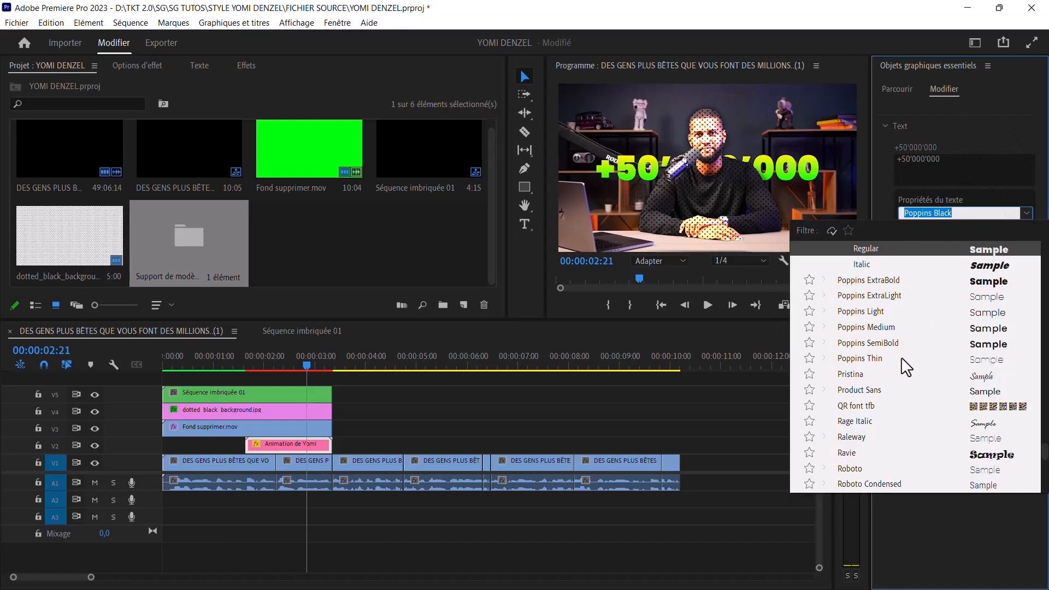
left_click(996, 137)
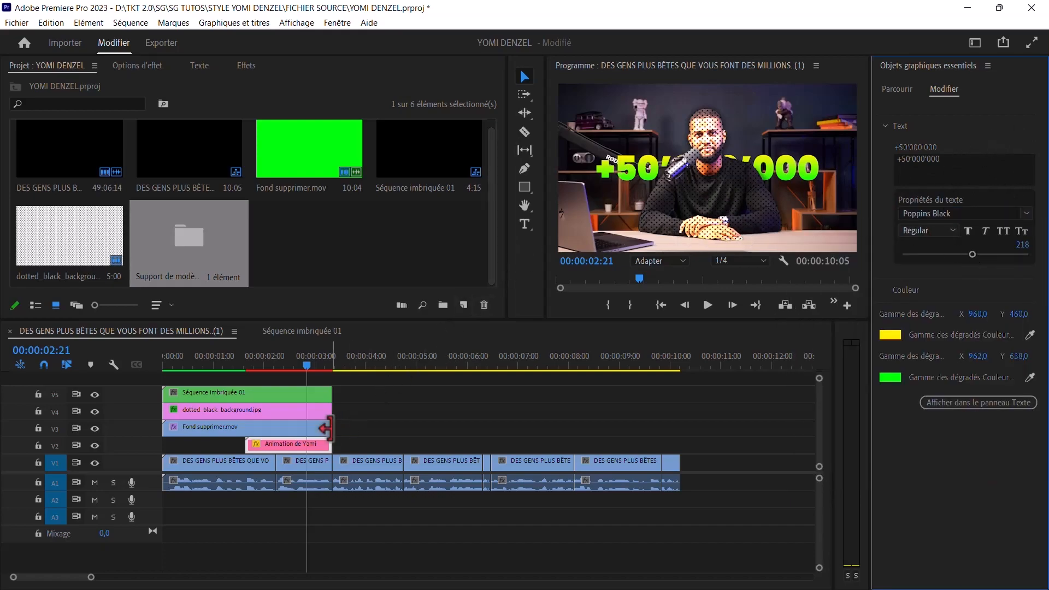
- Raise the Animation de Yomi title by setting its vertical position to 413
left_click(289, 443)
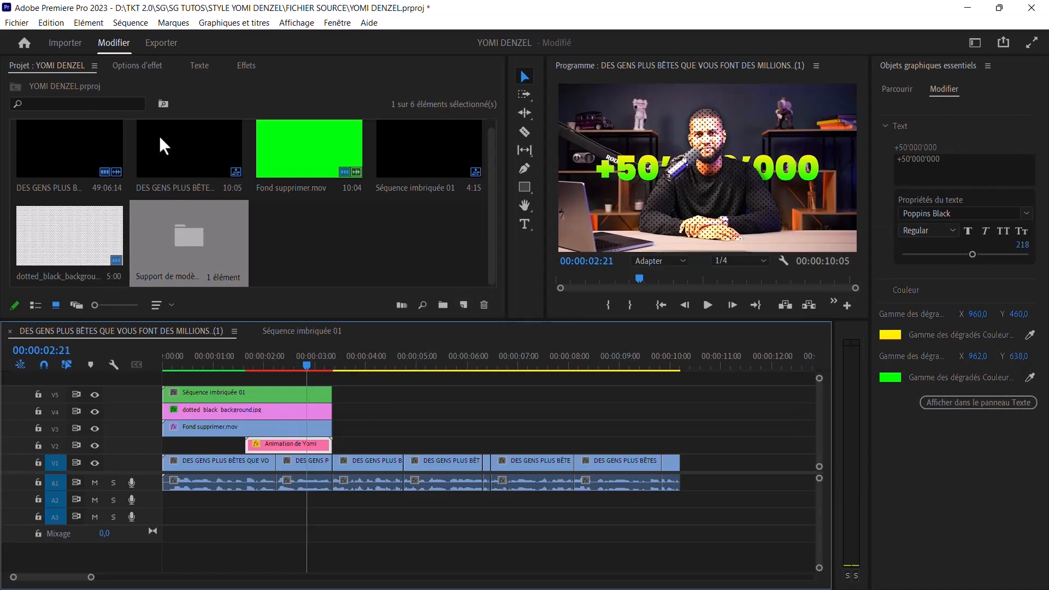
left_click(138, 65)
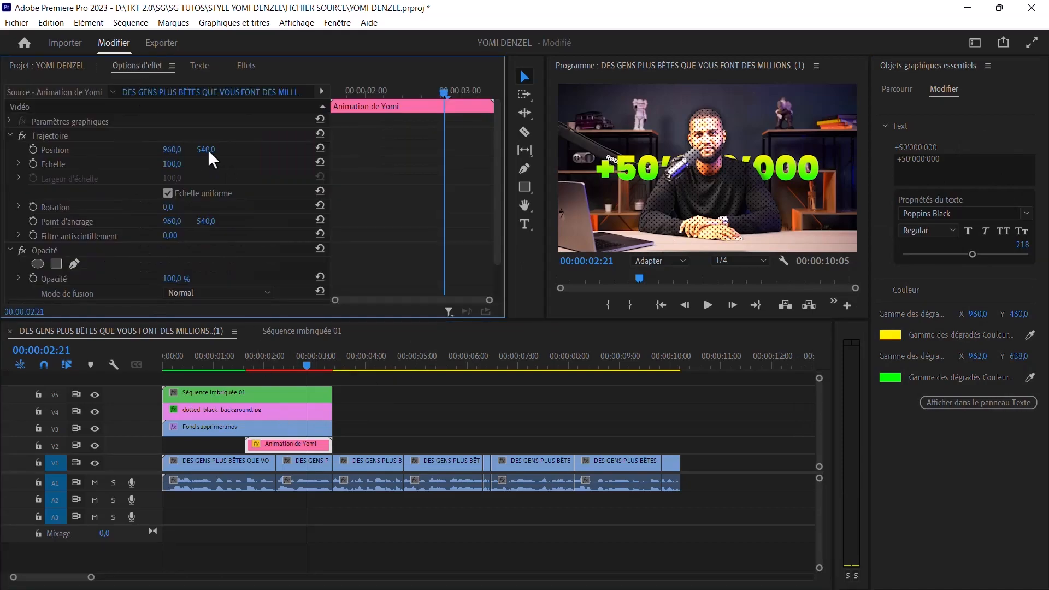
left_click_drag(205, 149, 143, 149)
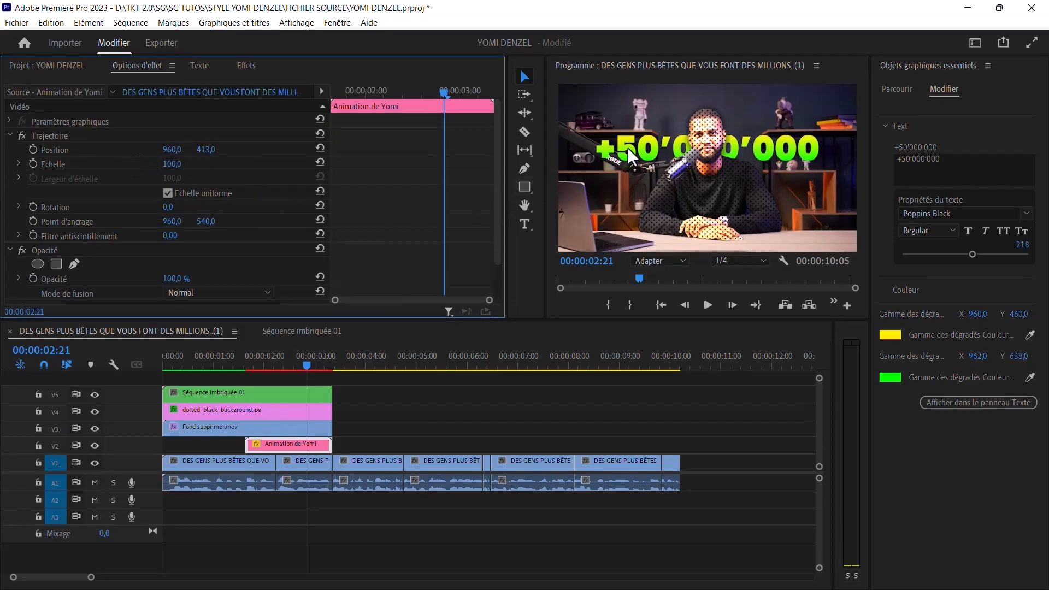
- Play the section with the title to check its animation behind the speaker and its timing
left_click(228, 358)
key("space")
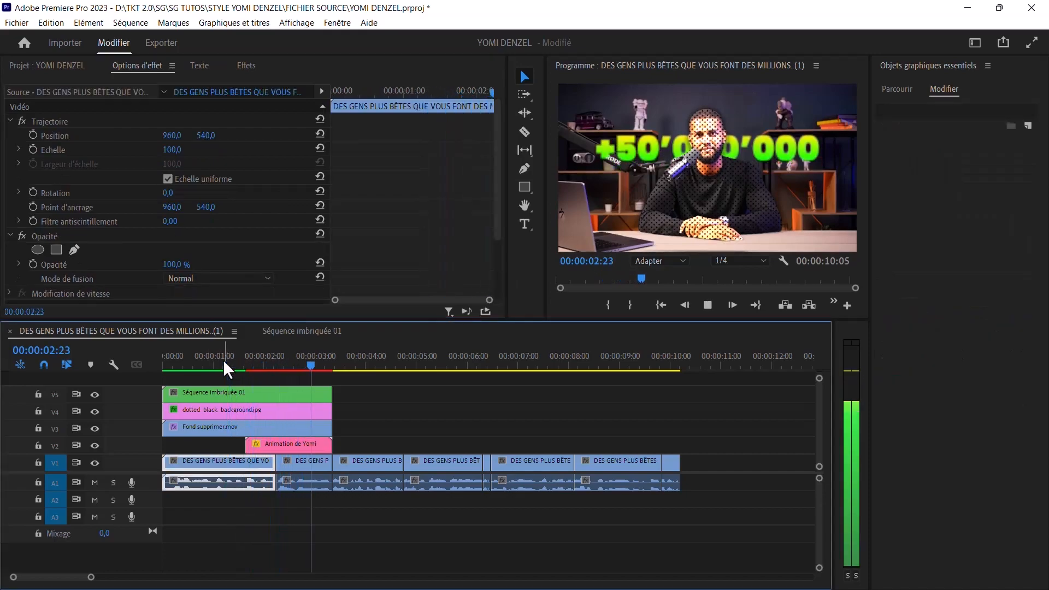
left_click_drag(223, 360, 207, 359)
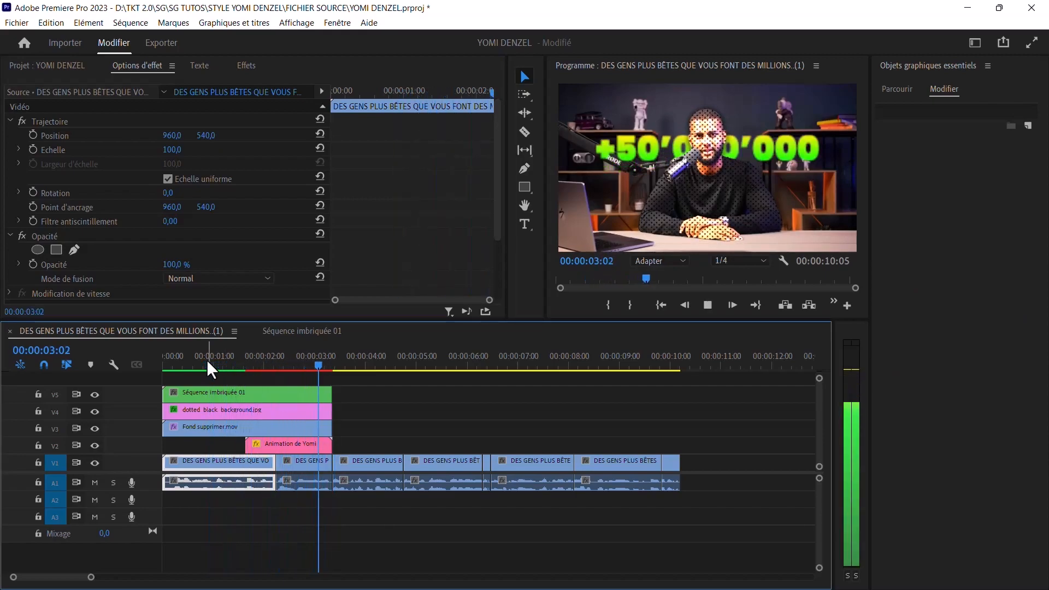
key("space")
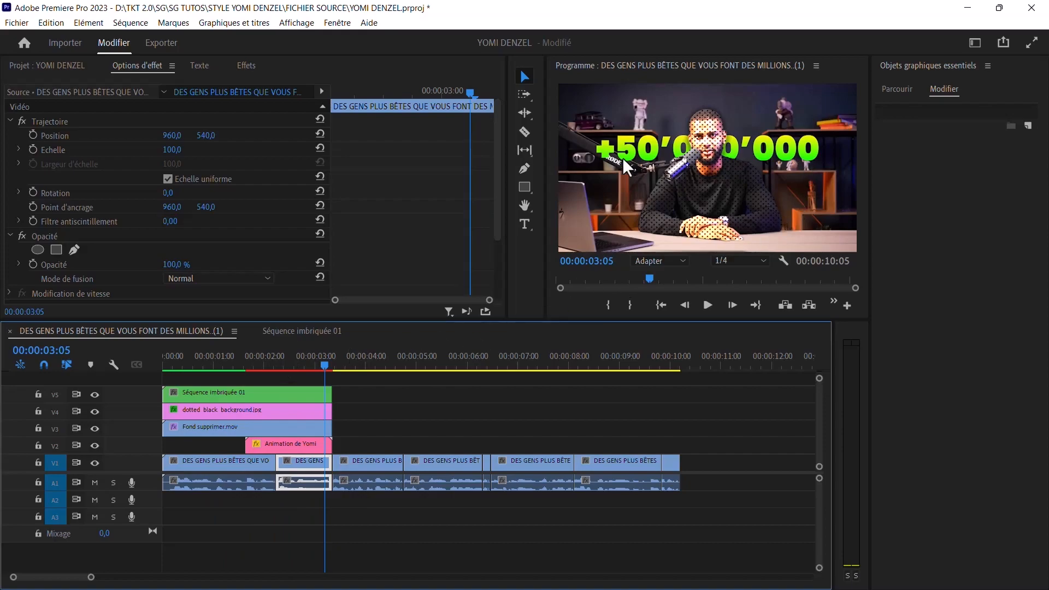
left_click(297, 365)
key("space")
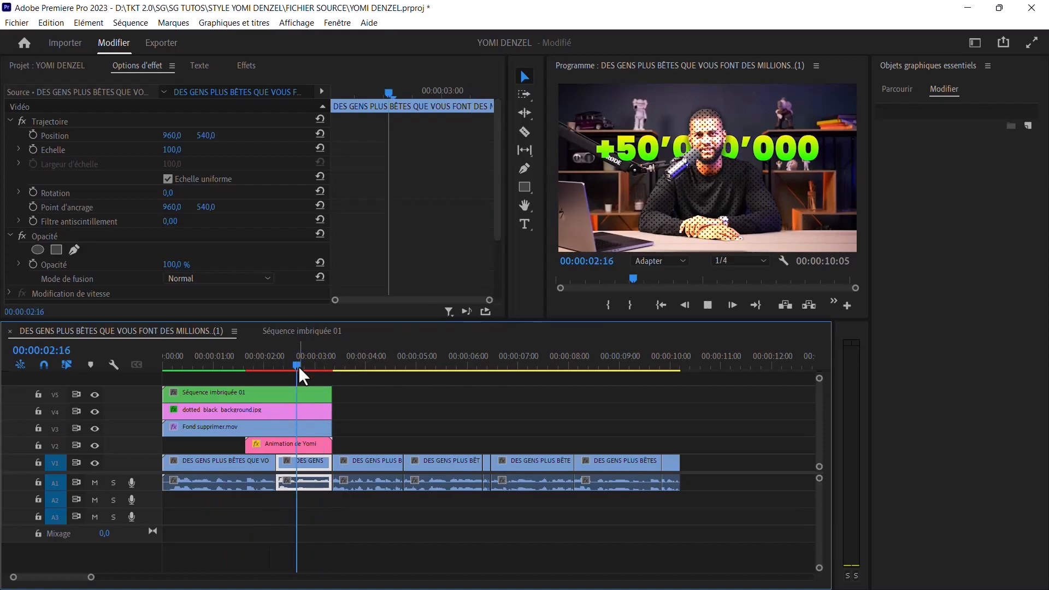
key("space")
- Move the Animation de Yomi clip on V2 to start at the second V1 clip and play back the new timing
left_click(309, 438)
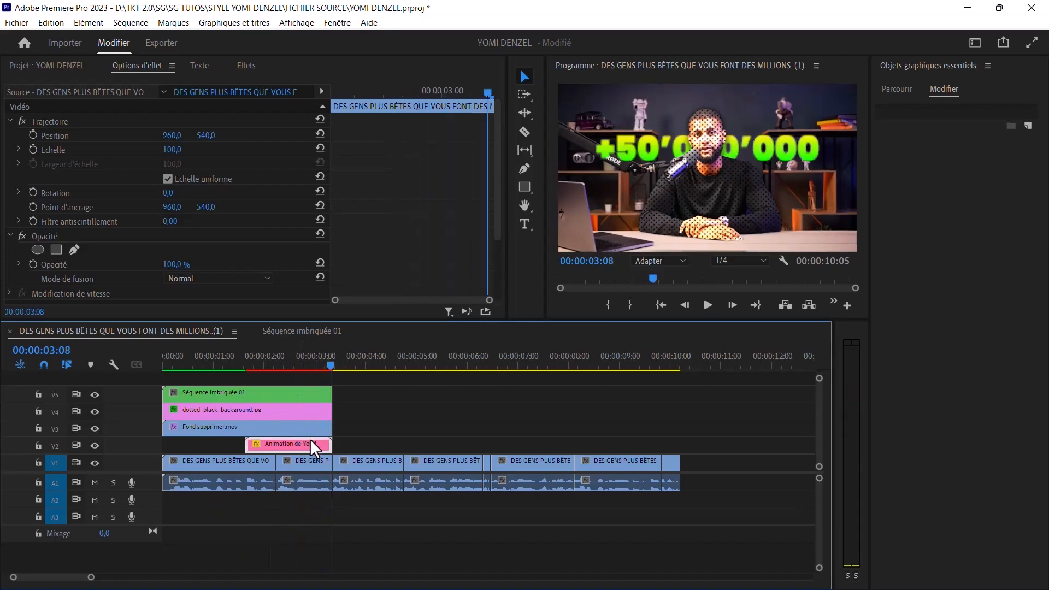
left_click_drag(304, 445, 318, 450)
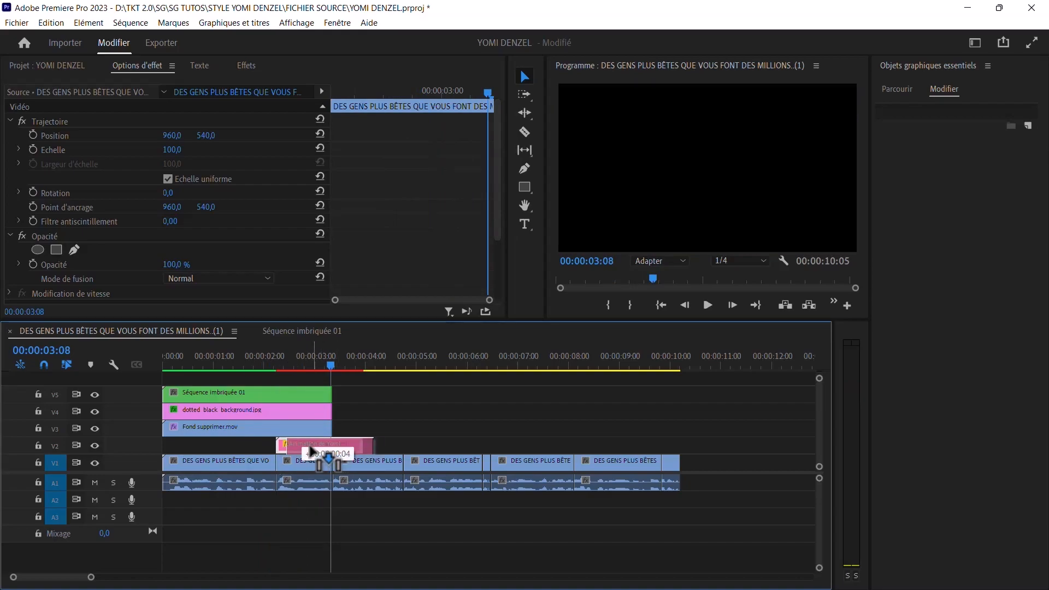
left_click(257, 357)
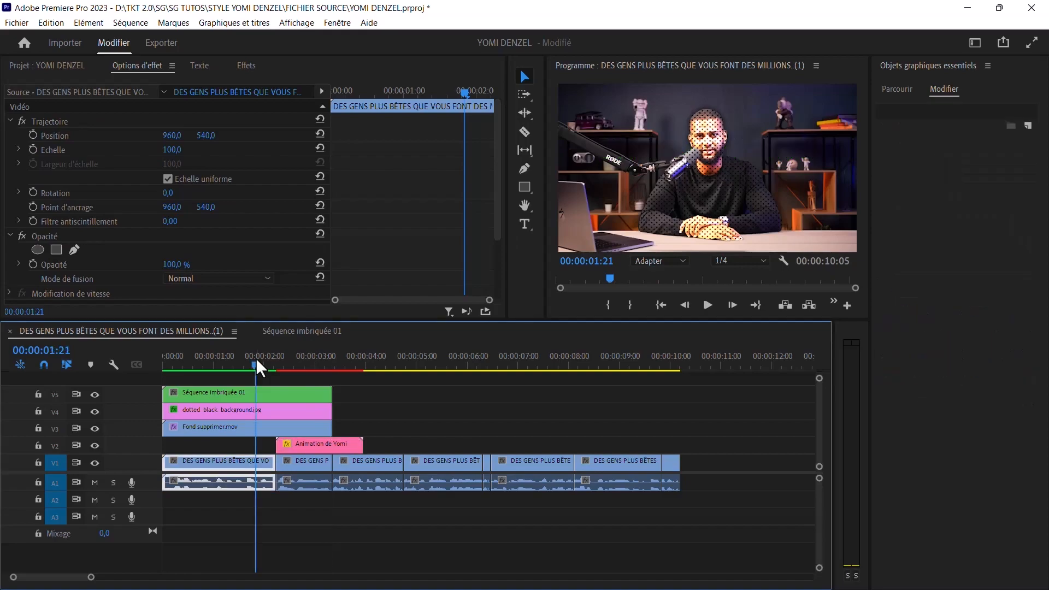
key("space")
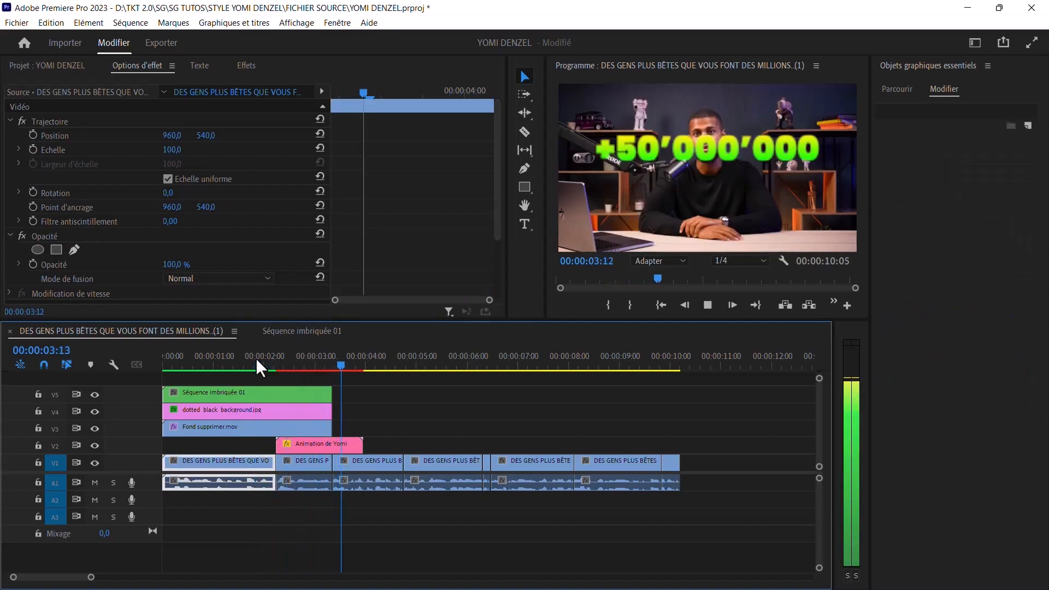
- Trim the end of the Animation de Yomi clip on V2 to 00:00:03:08, level with the stacked clips above
left_click(287, 362)
left_click(297, 363)
left_click_drag(296, 363, 330, 368)
left_click_drag(359, 444, 331, 445)
left_click(311, 362)
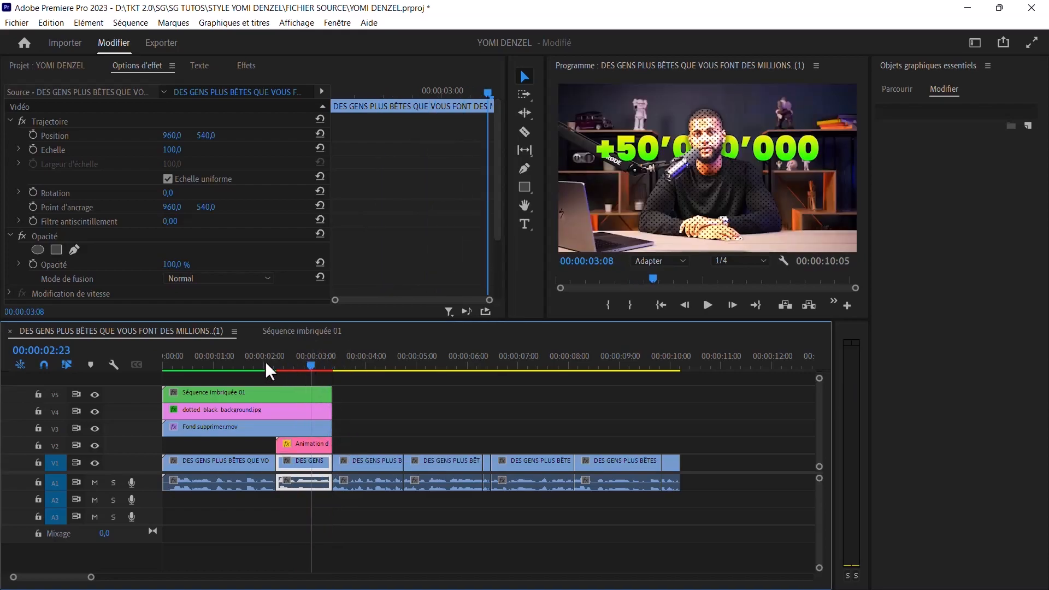
left_click(266, 363)
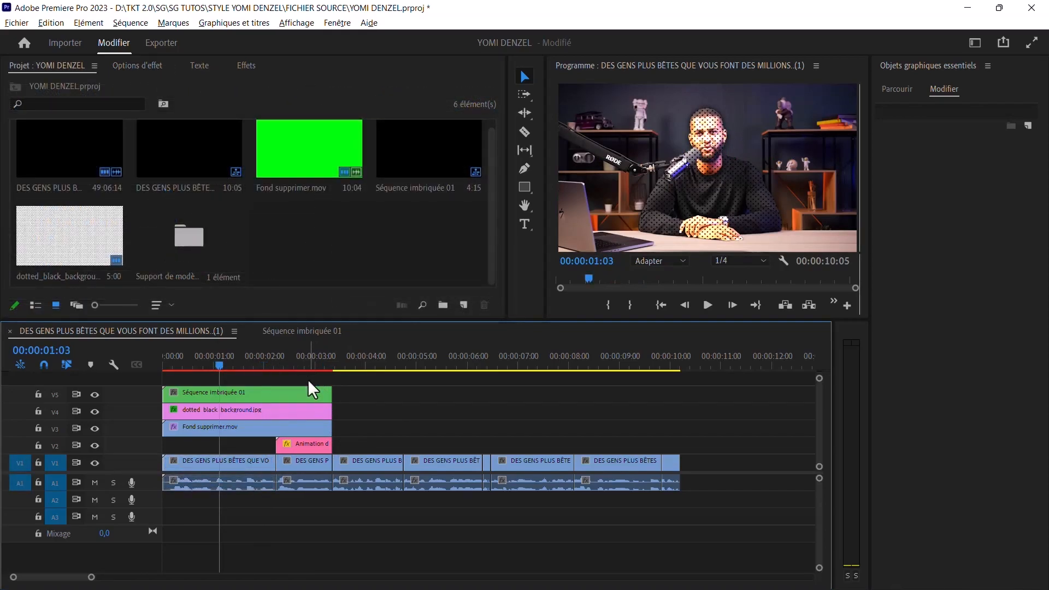
- Nest the stacked V2–V5 clips together with the first two V1 clips as Séquence imbriquée 04
left_click_drag(307, 379, 250, 470)
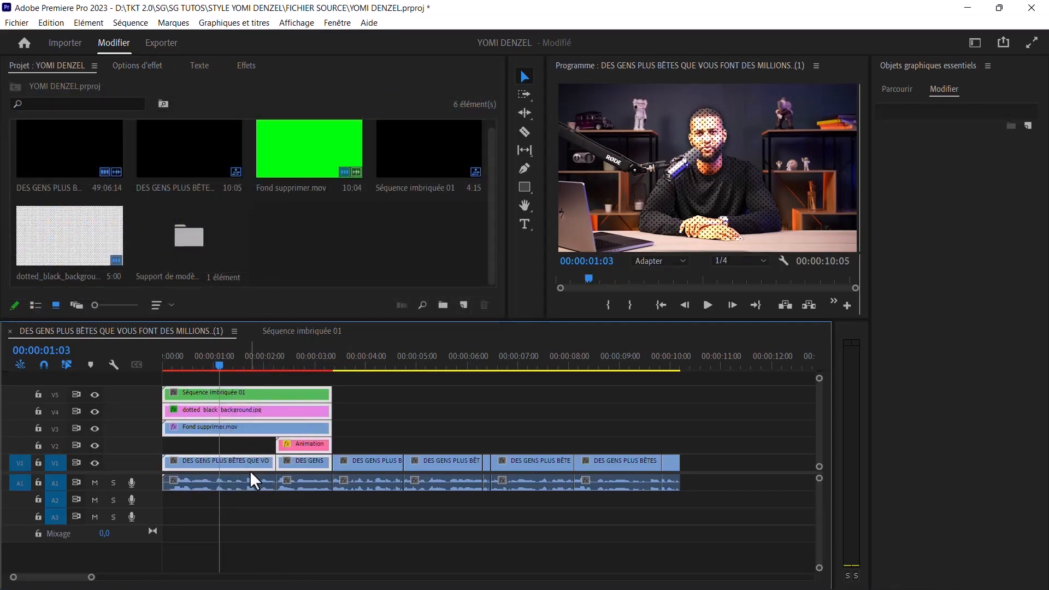
right_click(244, 408)
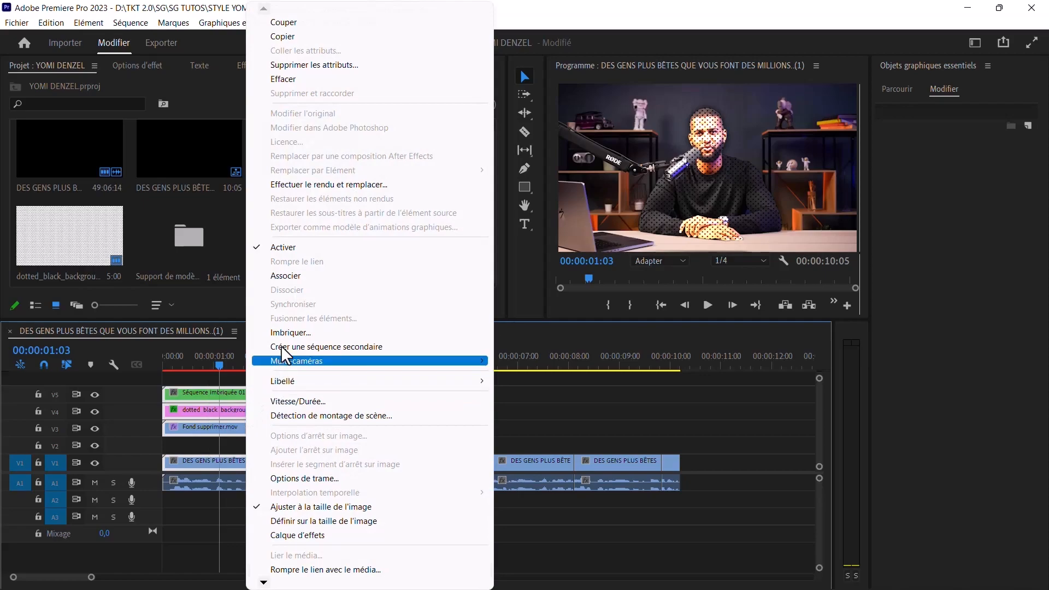
left_click(283, 332)
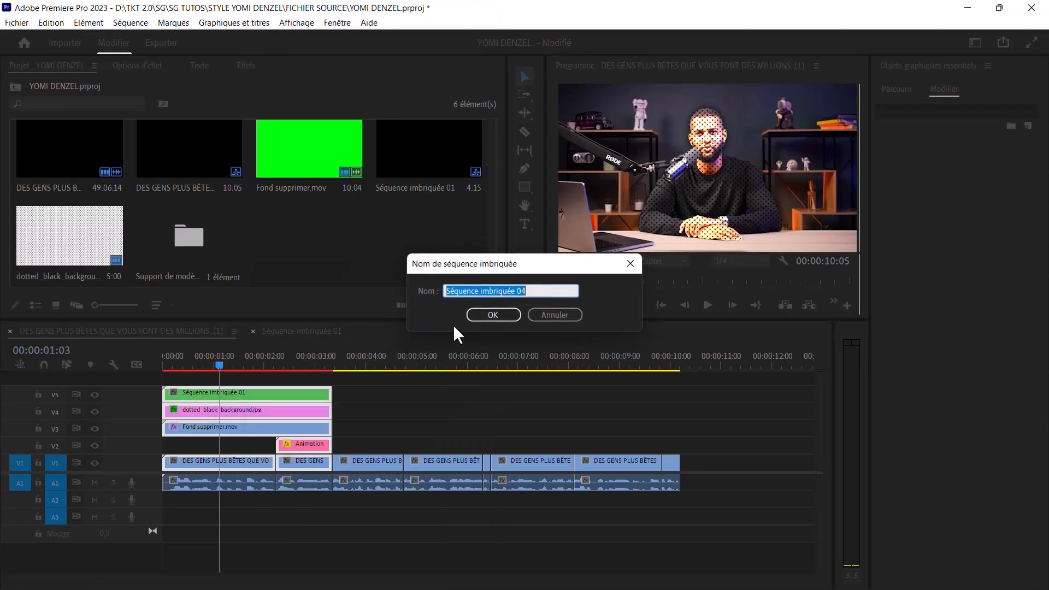
left_click(474, 316)
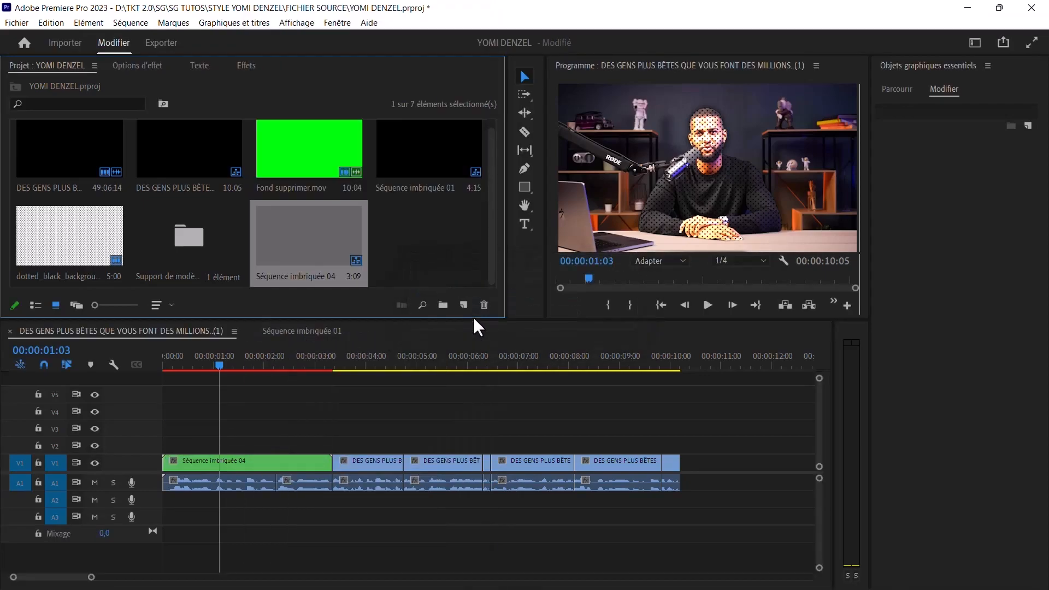
- Play the sequence from the start, select Séquence imbriquée 04 on V1 and park the playhead at 00:00:00:19
left_click_drag(186, 364, 144, 364)
key("space")
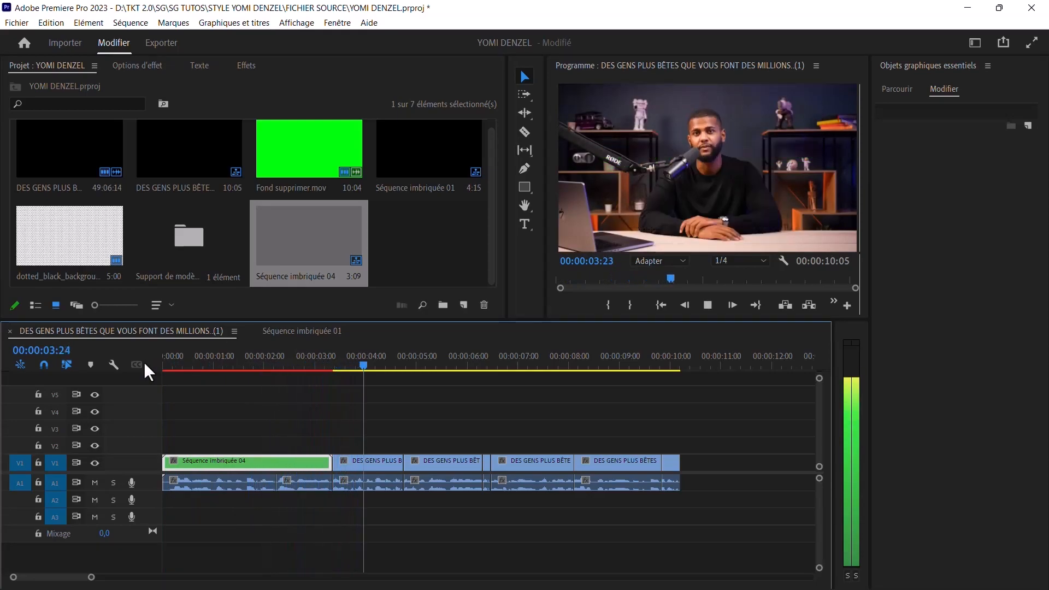
key("space")
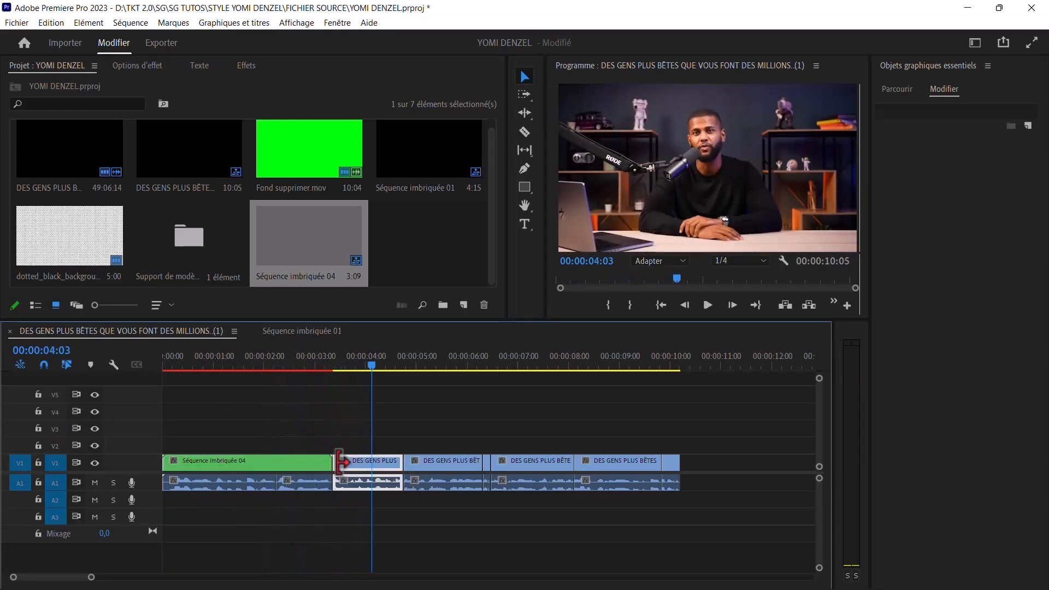
left_click(304, 460)
left_click(202, 363)
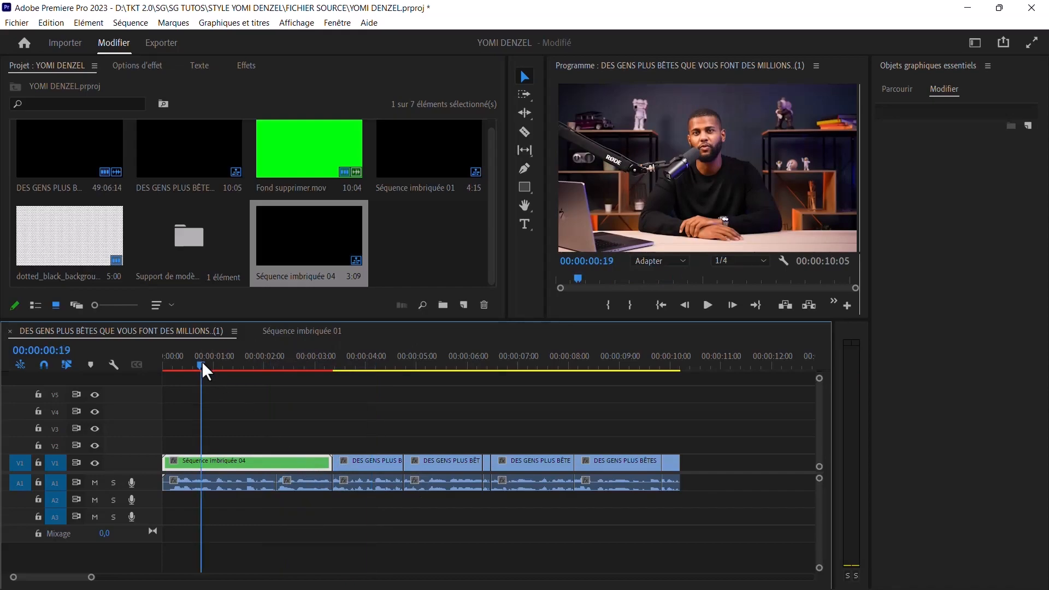
- Show the effect settings of Séquence imbriquée 04 and move the playhead back to 00:00:00:01
key("shift+5")
left_click_drag(205, 365, 164, 364)
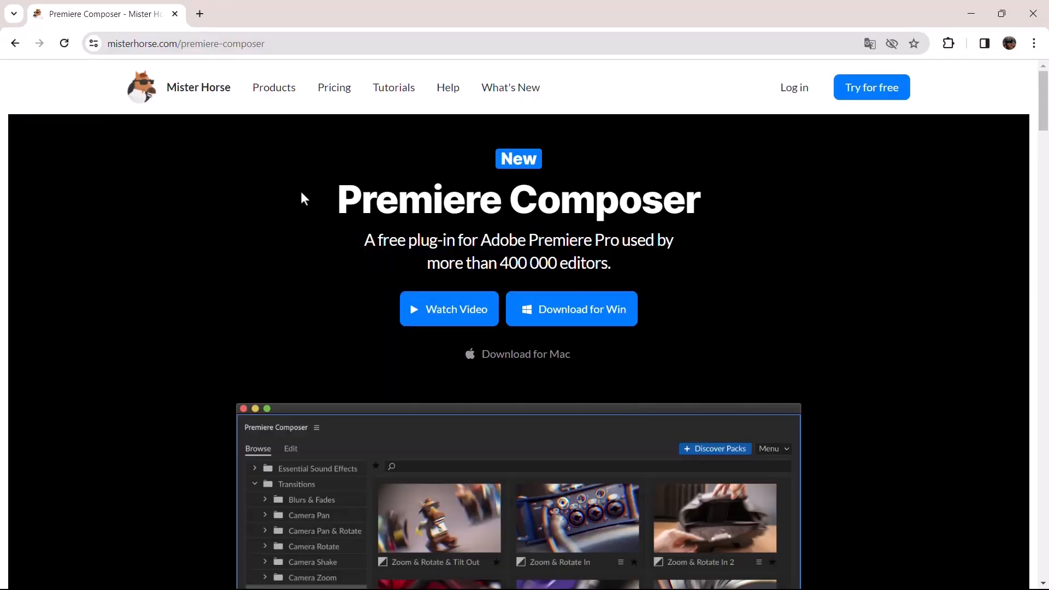
- Switch to the Mister Horse page in the browser and download the Windows version of the Premiere Composer plug-in
left_click_drag(334, 199, 713, 218)
left_click_drag(1042, 91, 1046, 415)
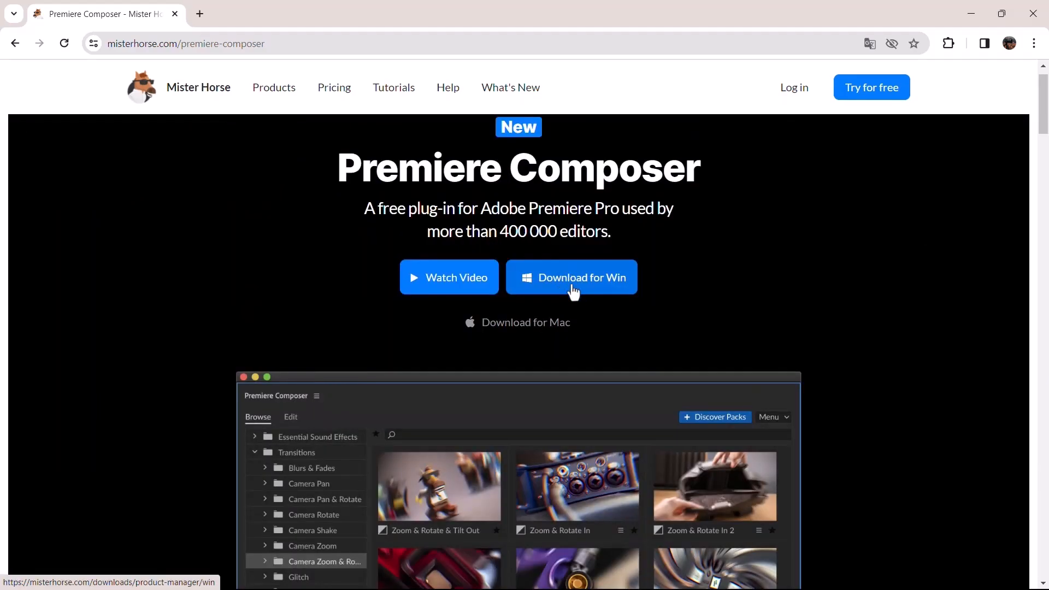
left_click(569, 287)
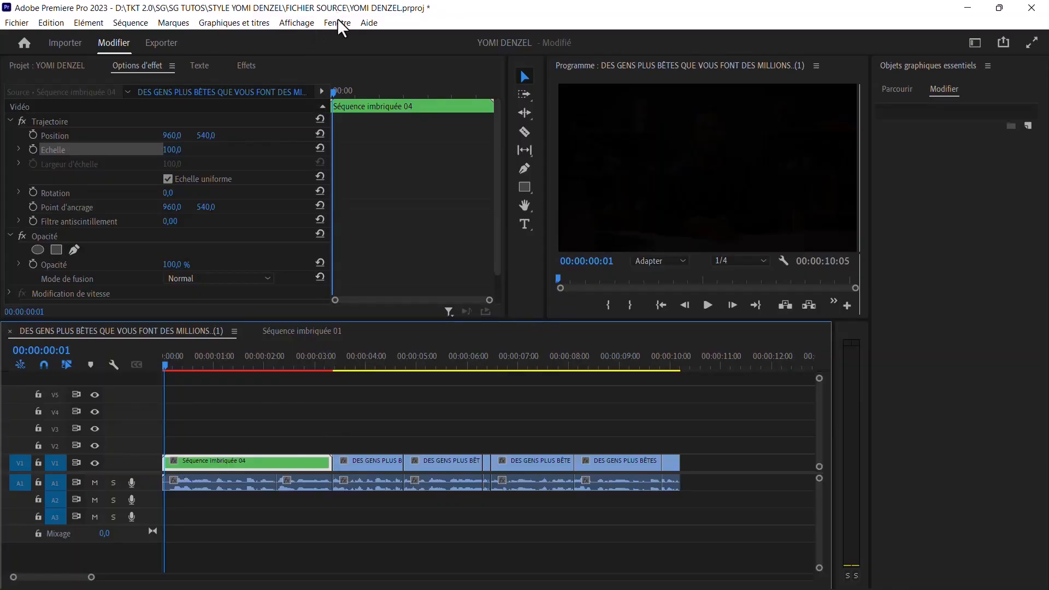
- Switch back to Premiere Pro, open the Premiere Composer extension and move its window clear of the timeline's start
left_click(338, 22)
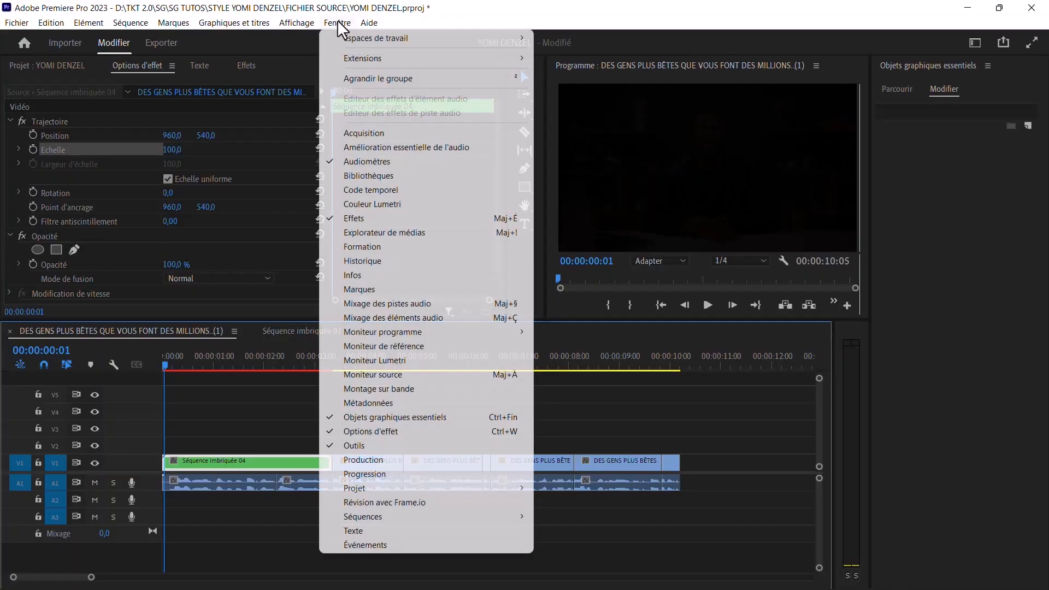
mouse_move(414, 59)
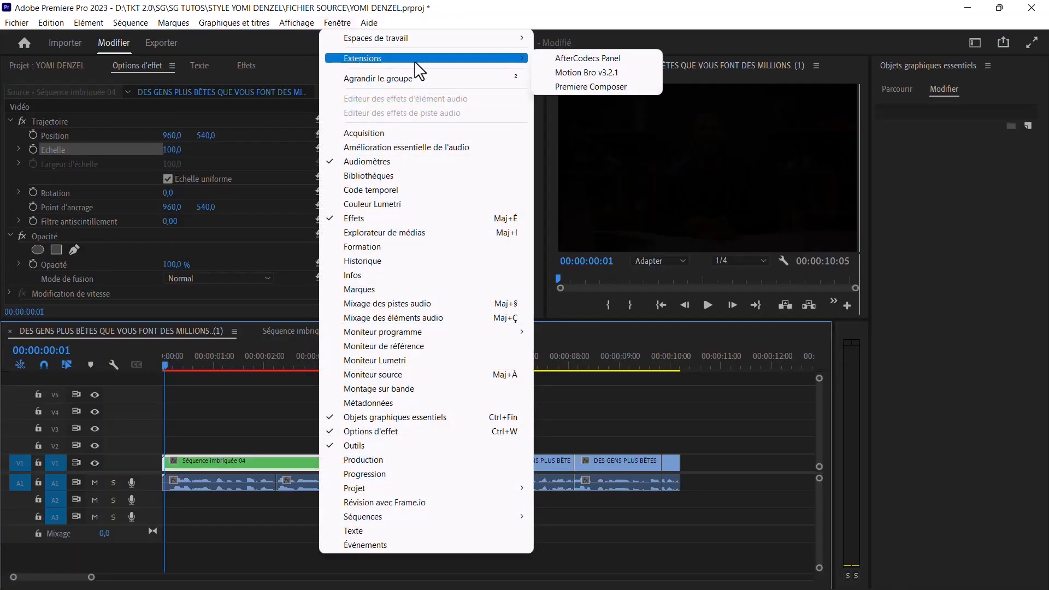
left_click(591, 89)
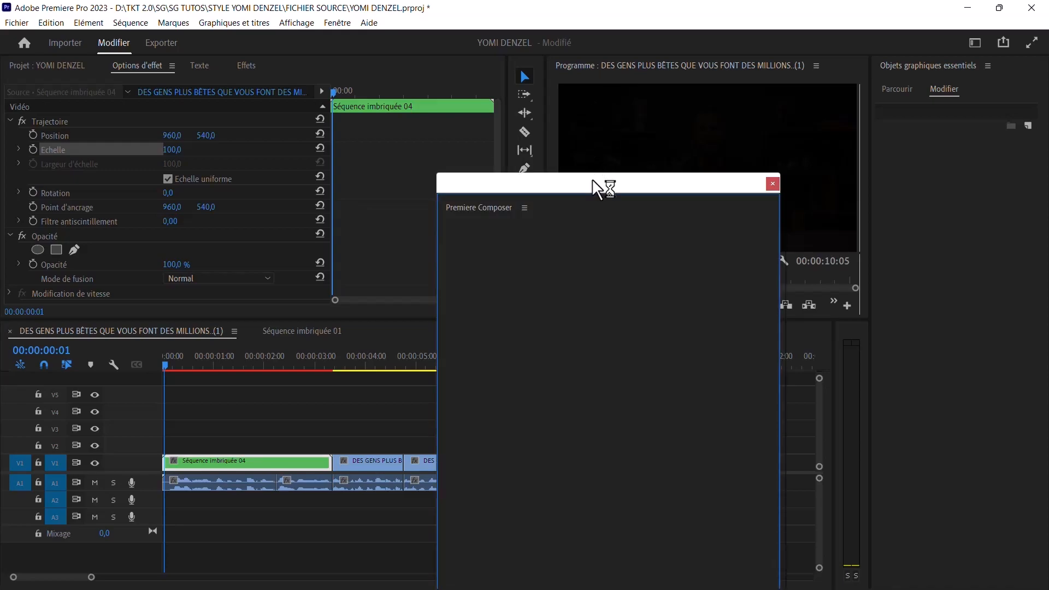
left_click_drag(601, 185, 646, 45)
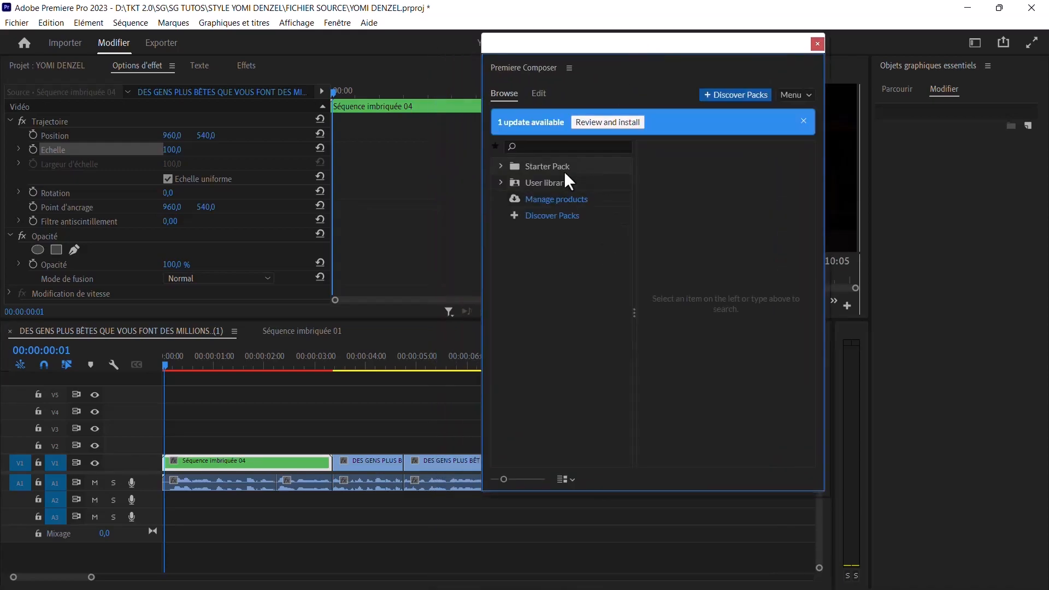
- Add the Starter Pack's Zoom In transition with its sound at the playhead and close Premiere Composer
left_click(546, 167)
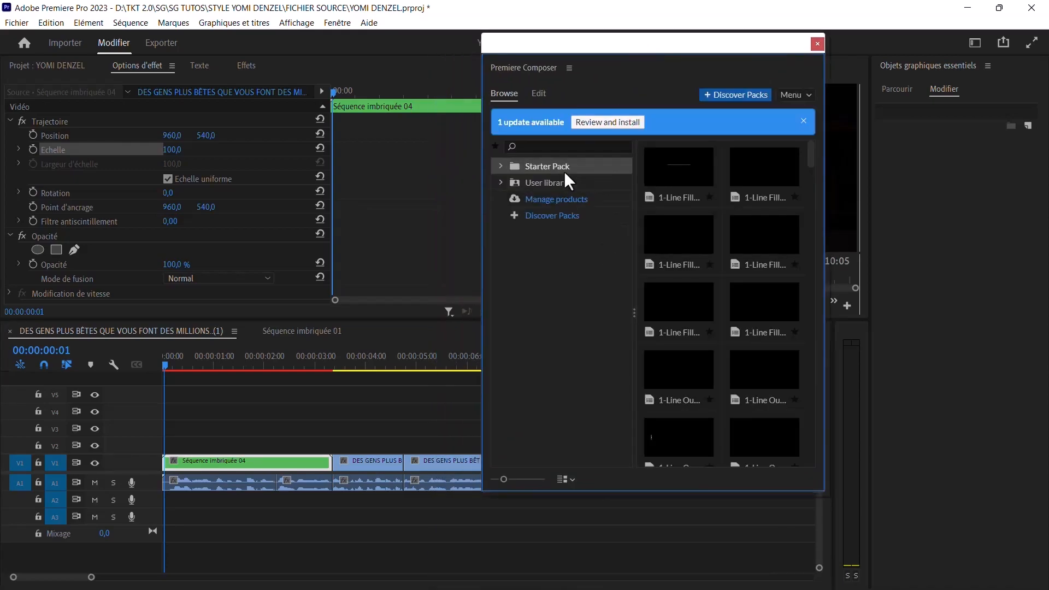
left_click(495, 165)
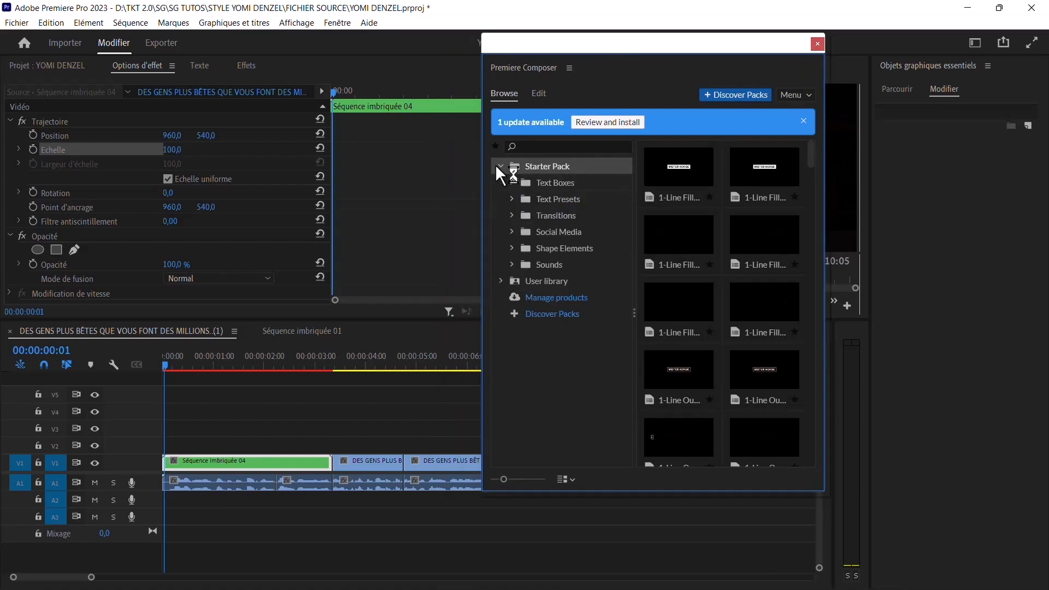
left_click(575, 219)
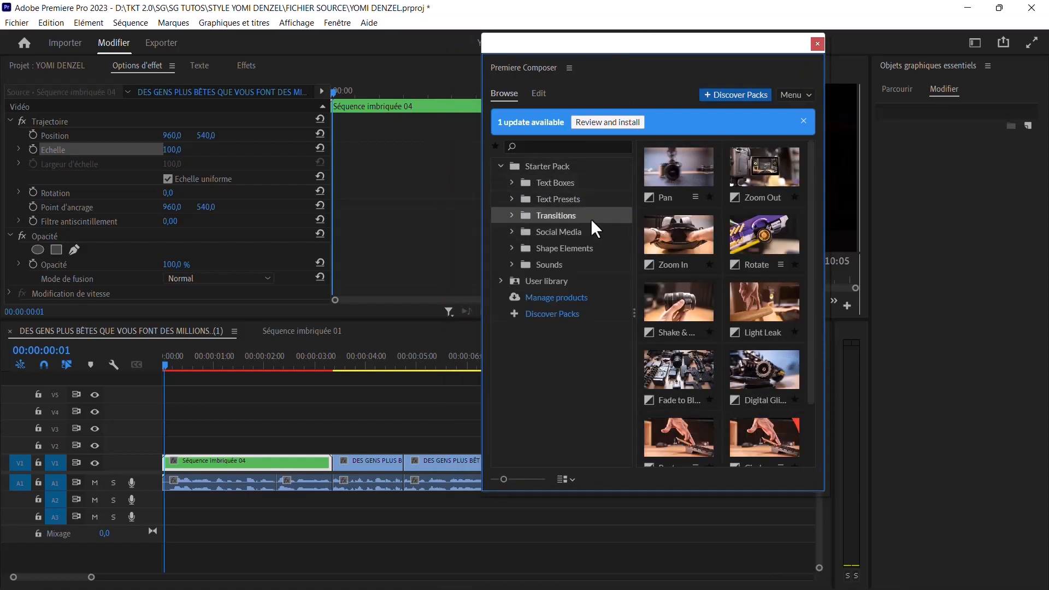
left_click(658, 241)
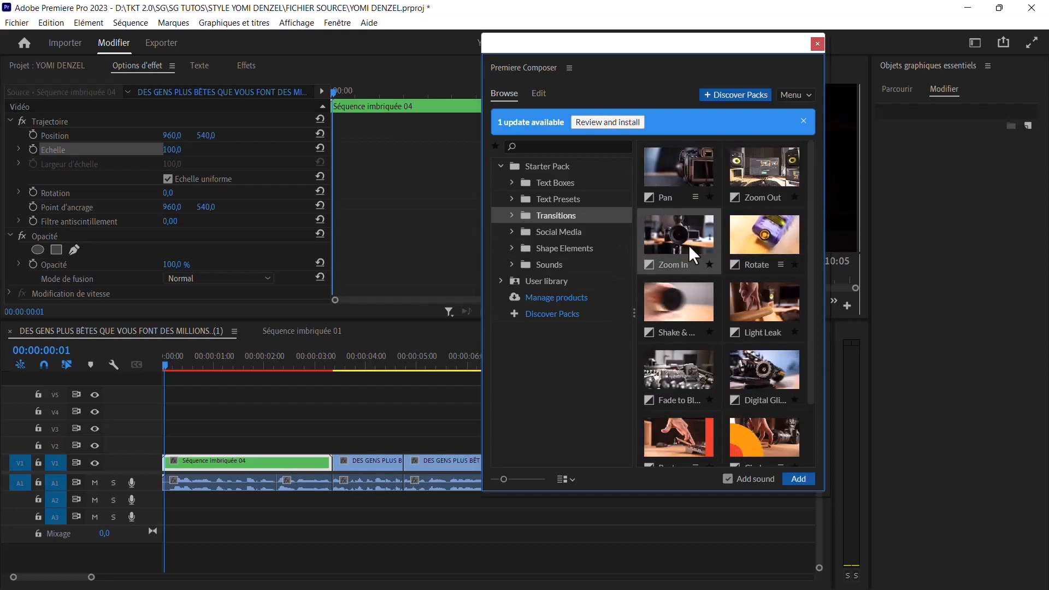
left_click(798, 478)
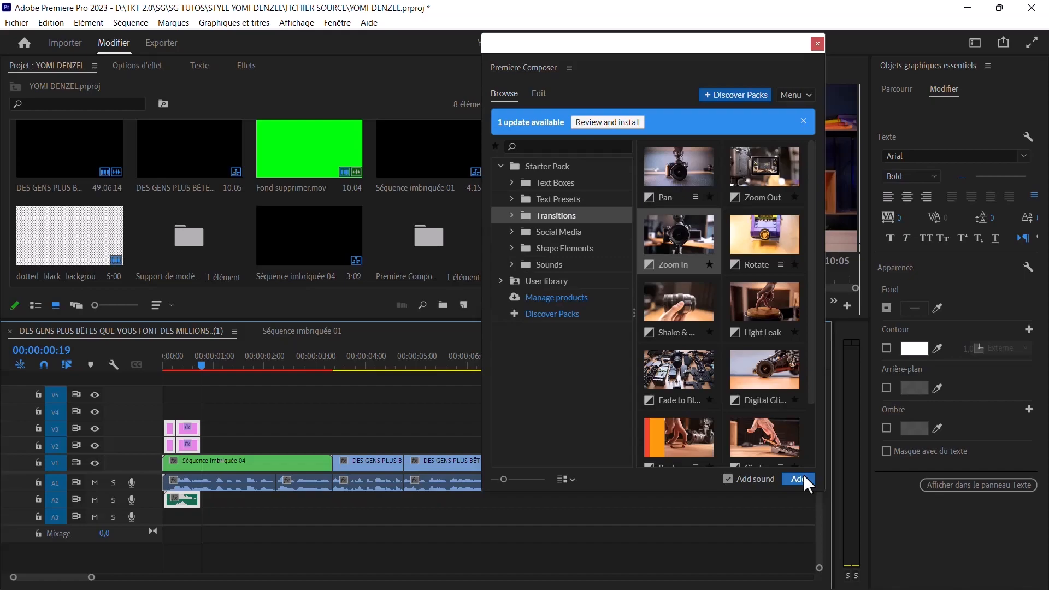
left_click(816, 44)
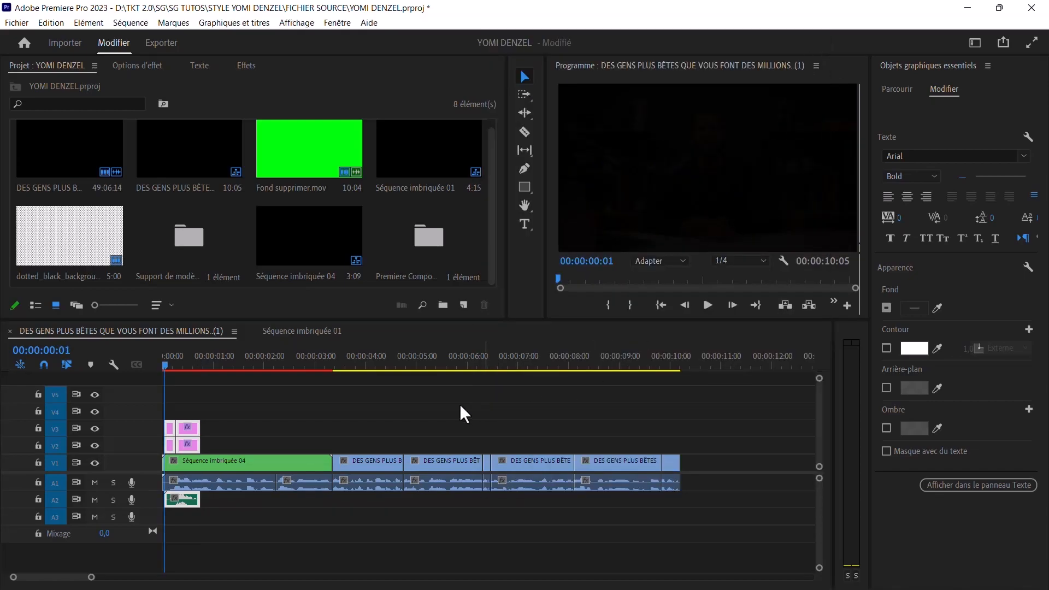
- Play back the added Zoom In transition and return the playhead to the start of the sequence
key("space")
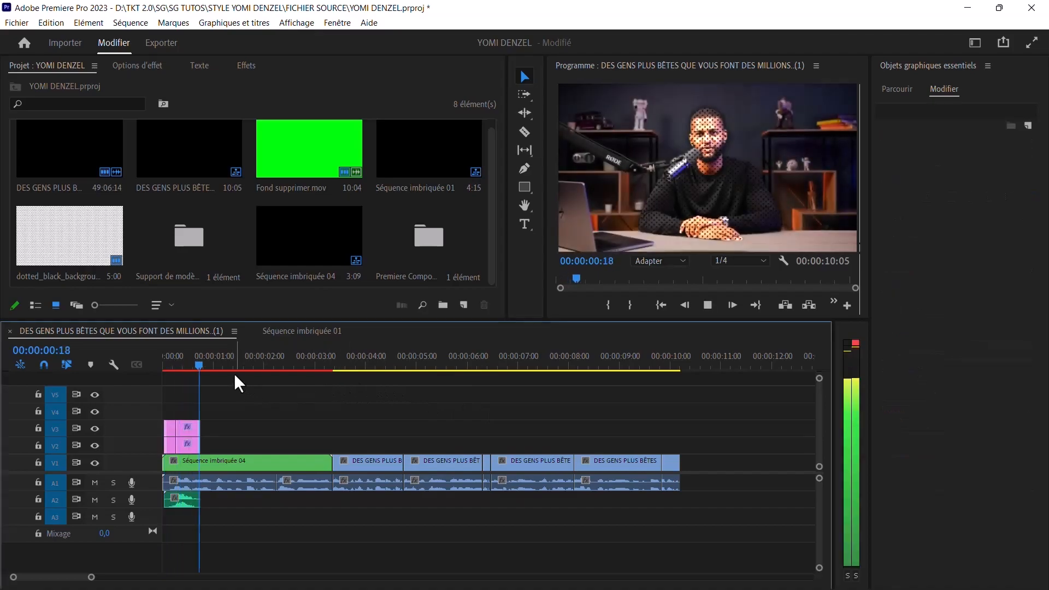
left_click_drag(166, 358, 155, 358)
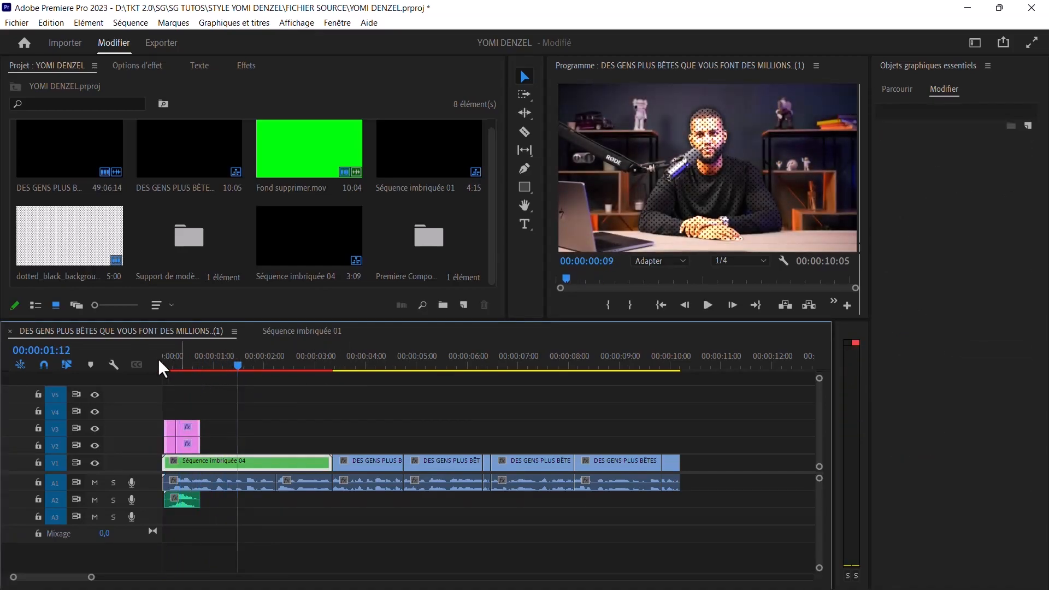
left_click(167, 361)
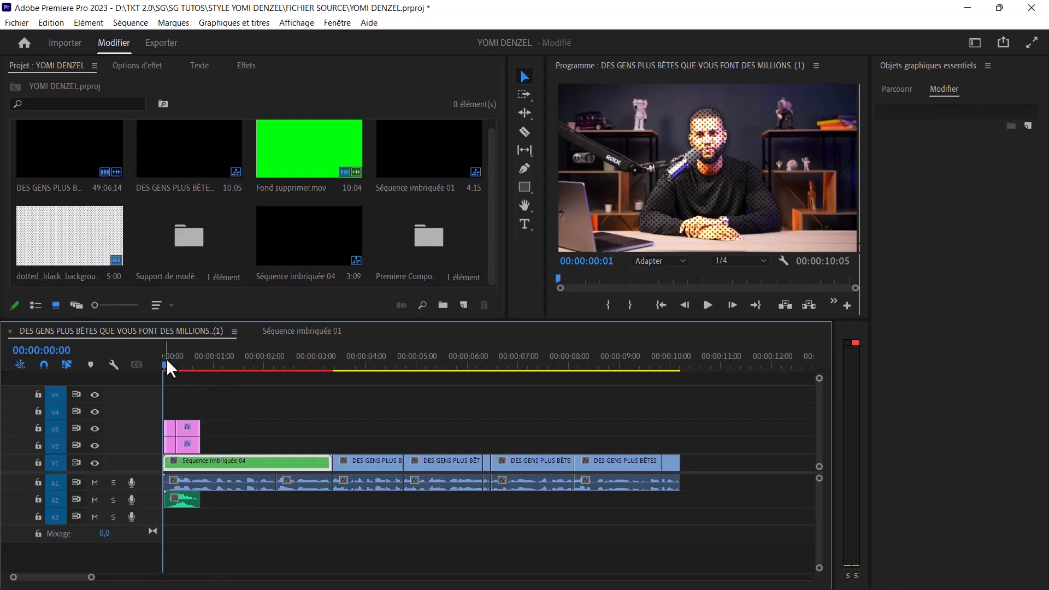
- Delete the first transition segments on V3 and V2, trim the start of the sound on A2, and shift the remaining pieces to the sequence start
left_click(169, 431)
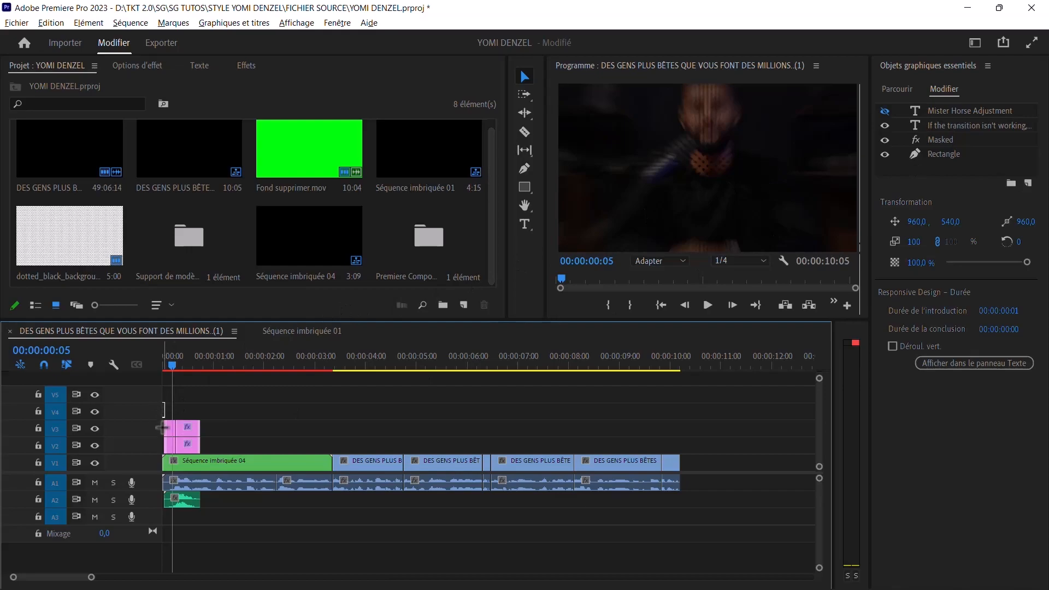
left_click(169, 446)
key("Delete")
left_click_drag(166, 502, 178, 507)
left_click_drag(192, 392, 177, 452)
left_click_drag(188, 500, 171, 502)
- Play the shortened Zoom In transition from the start of the sequence
left_click_drag(170, 366, 149, 365)
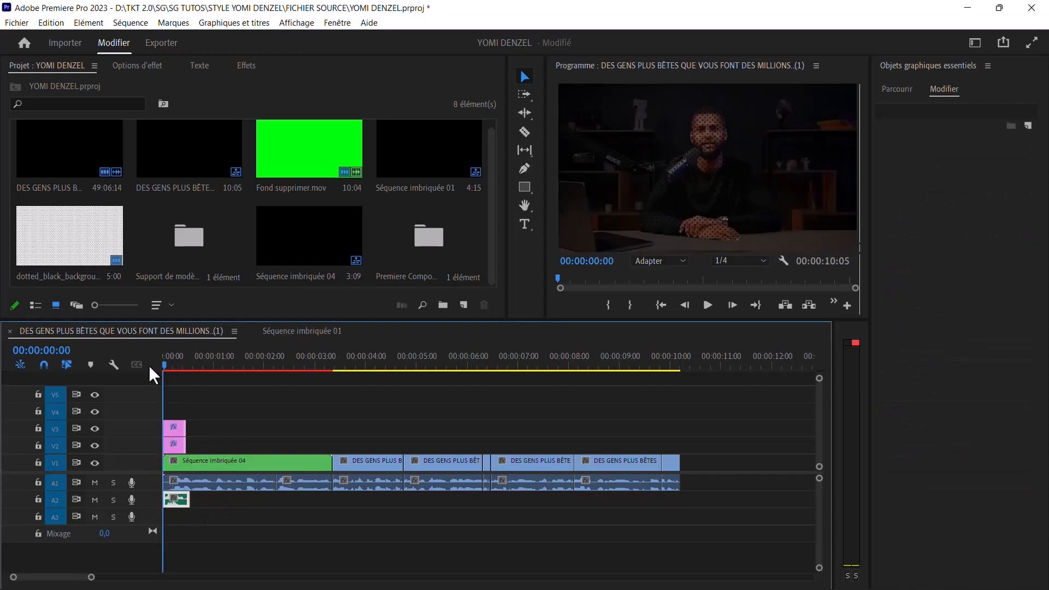
left_click(283, 423)
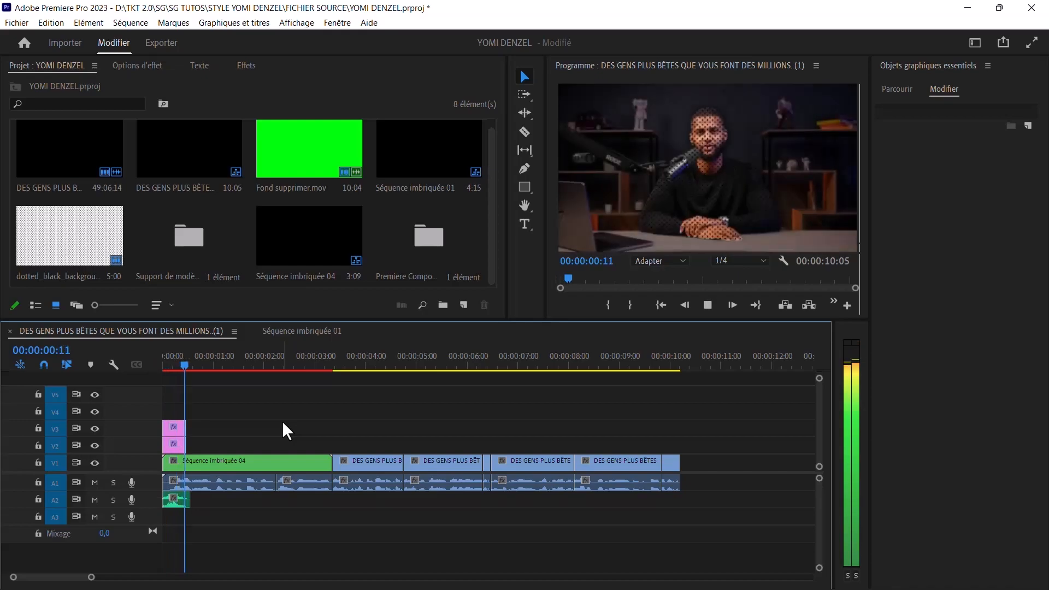
key("space")
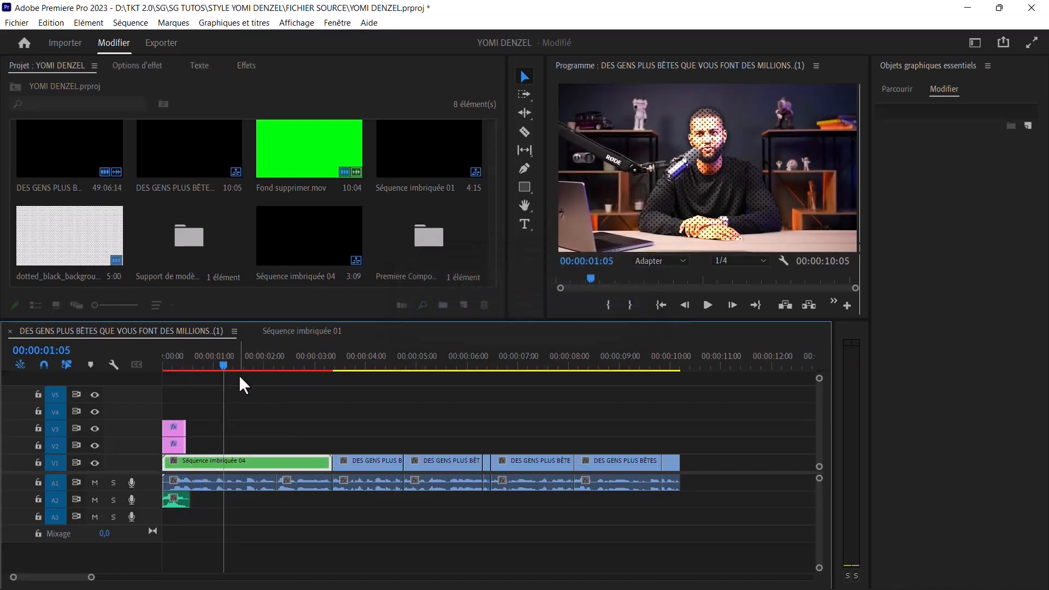
- Render the sequence's effects from in to out and play the rendered preview
left_click(133, 21)
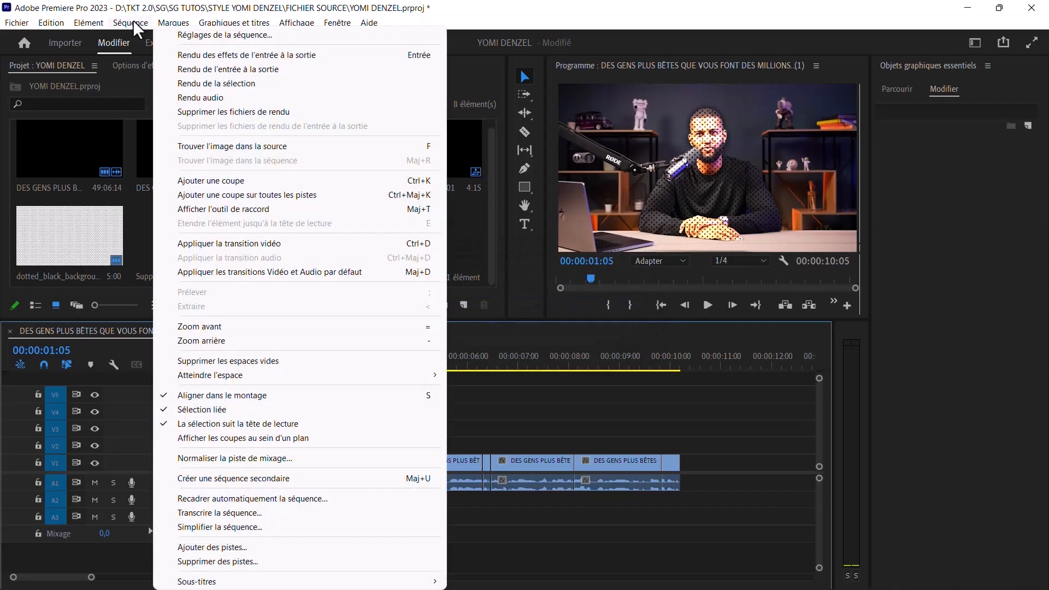
left_click(238, 54)
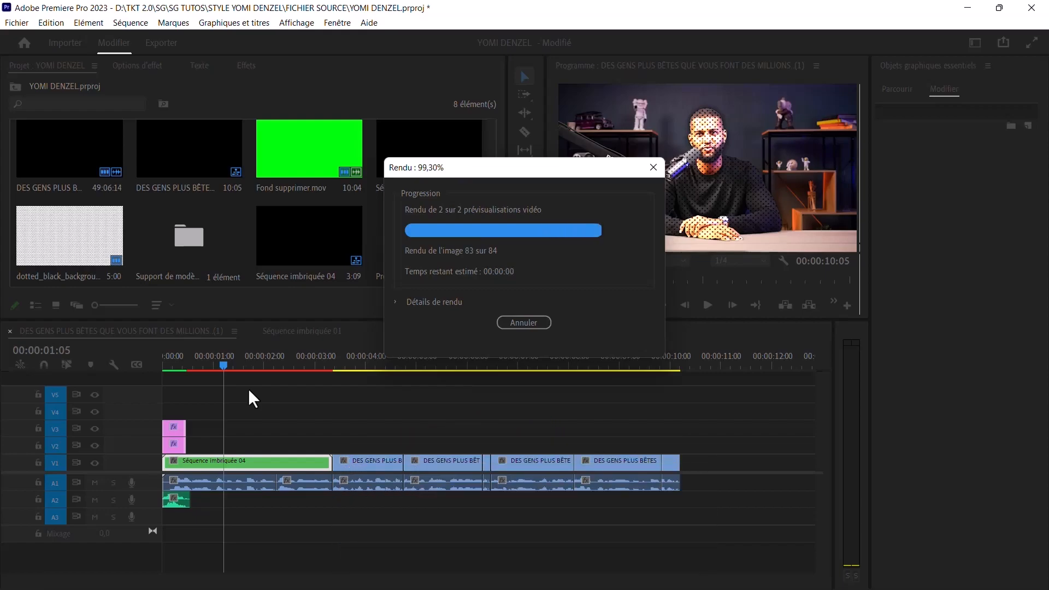
key("space")
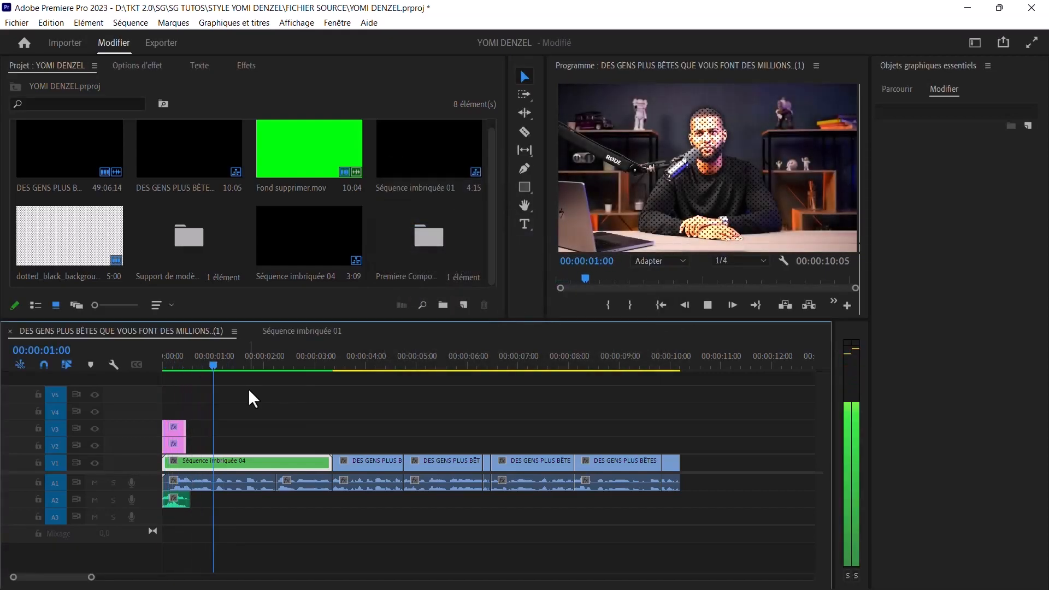
key("space")
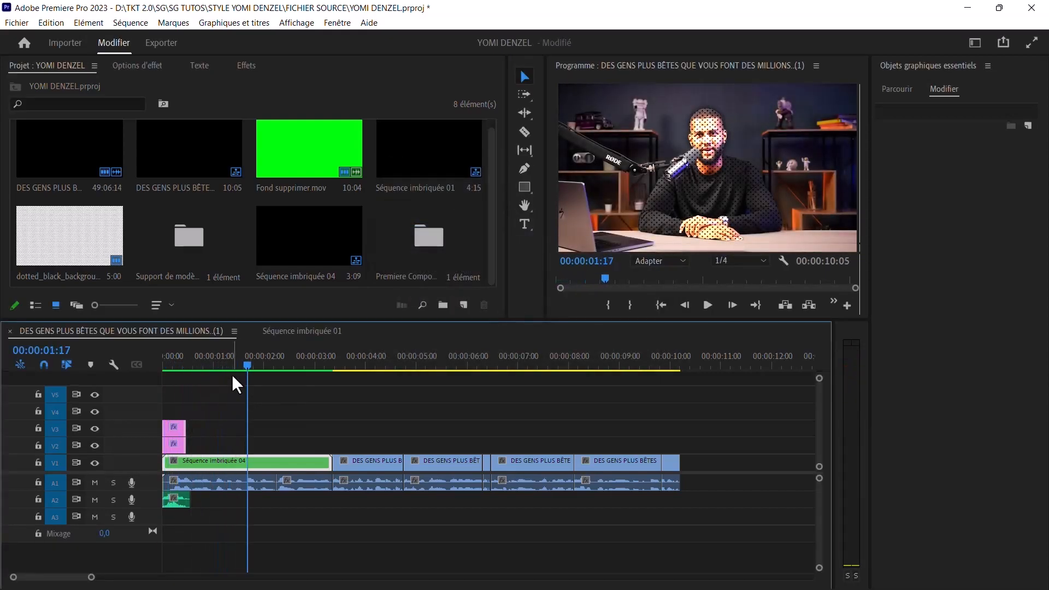
- Park the playhead at 00:00:00:11 and create the first Position and Echelle keyframes on Séquence imbriquée 04
key("Left")
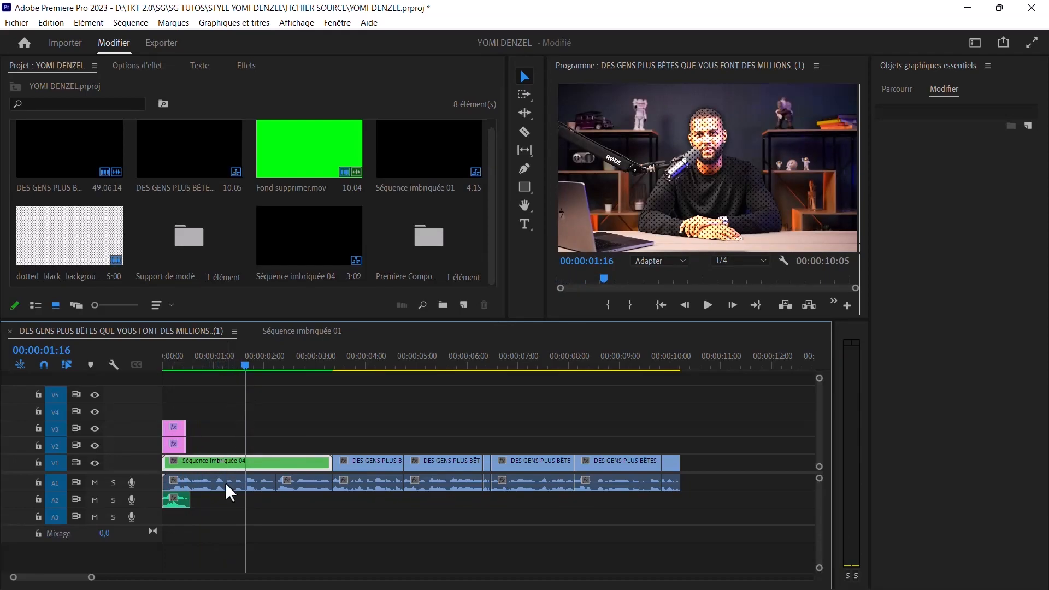
left_click(186, 359)
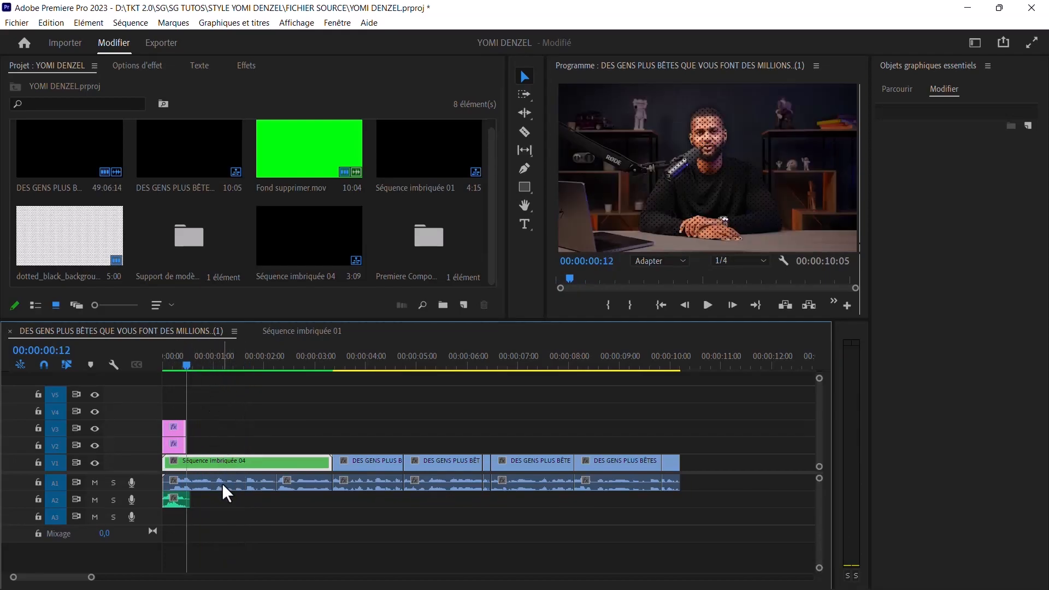
left_click(147, 68)
key("Left")
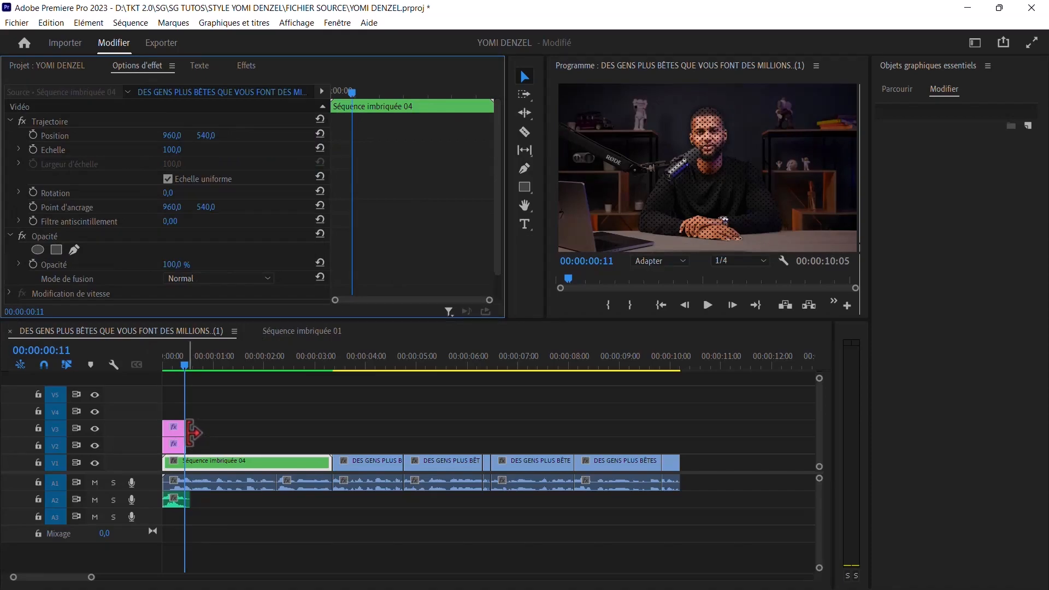
left_click(32, 133)
left_click(34, 148)
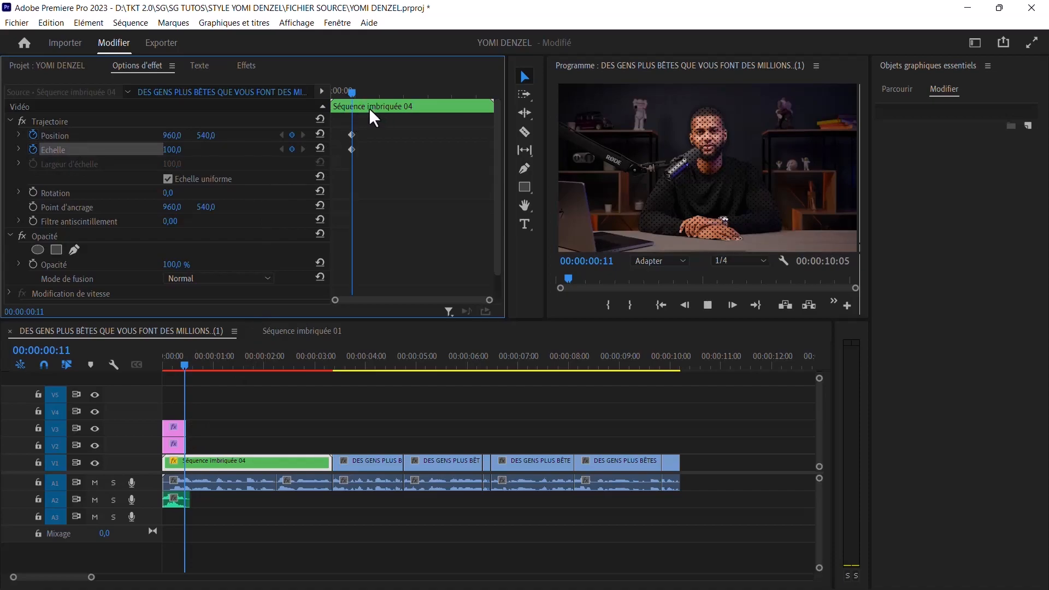
- At 00:00:01:16, set the Echelle of Séquence imbriquée 04 to 114 and add a Position keyframe
key("space")
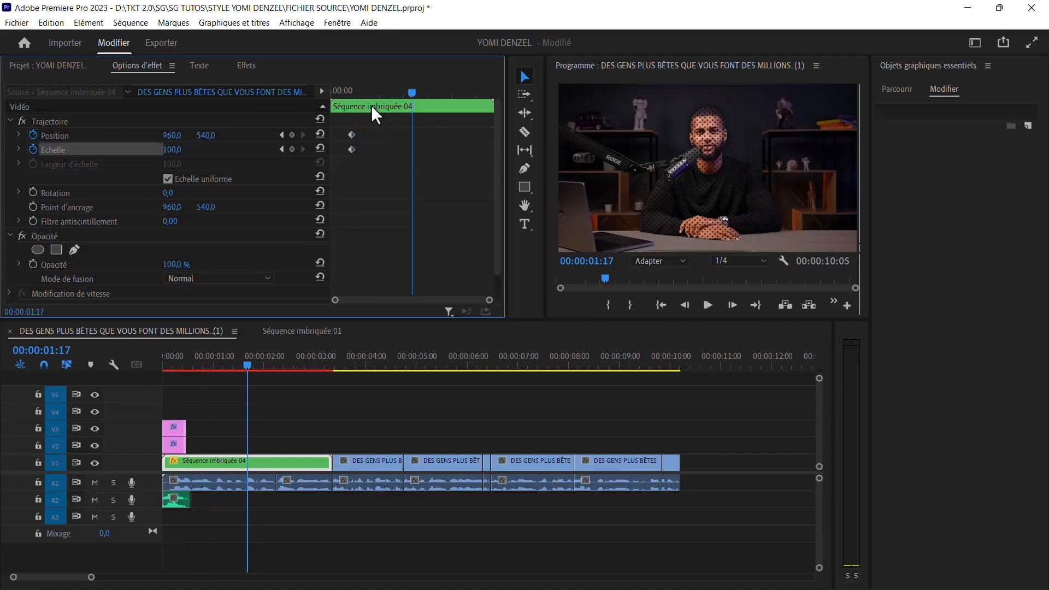
key("Left")
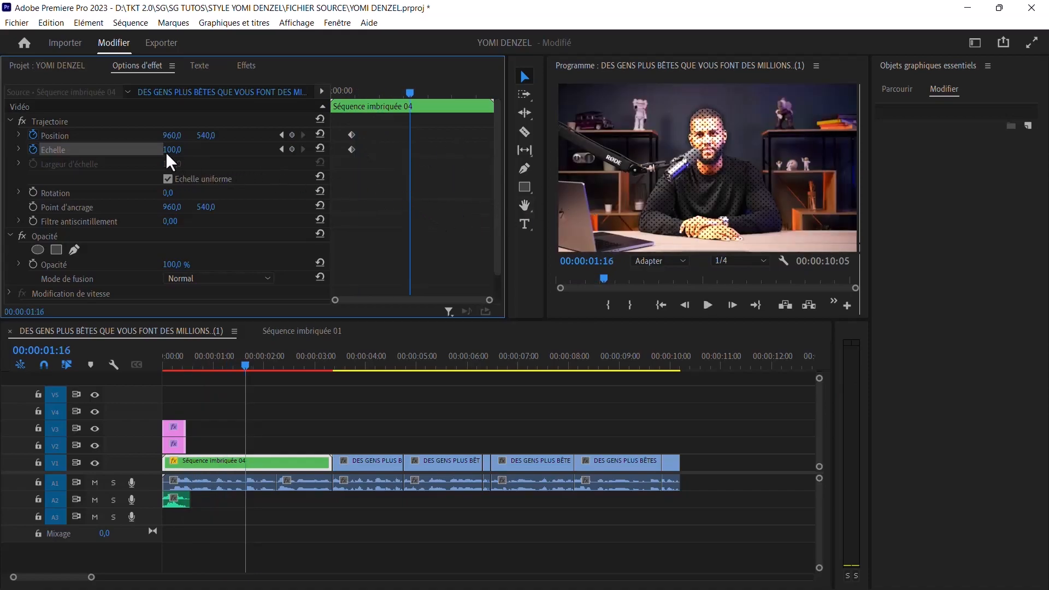
left_click_drag(166, 149, 175, 147)
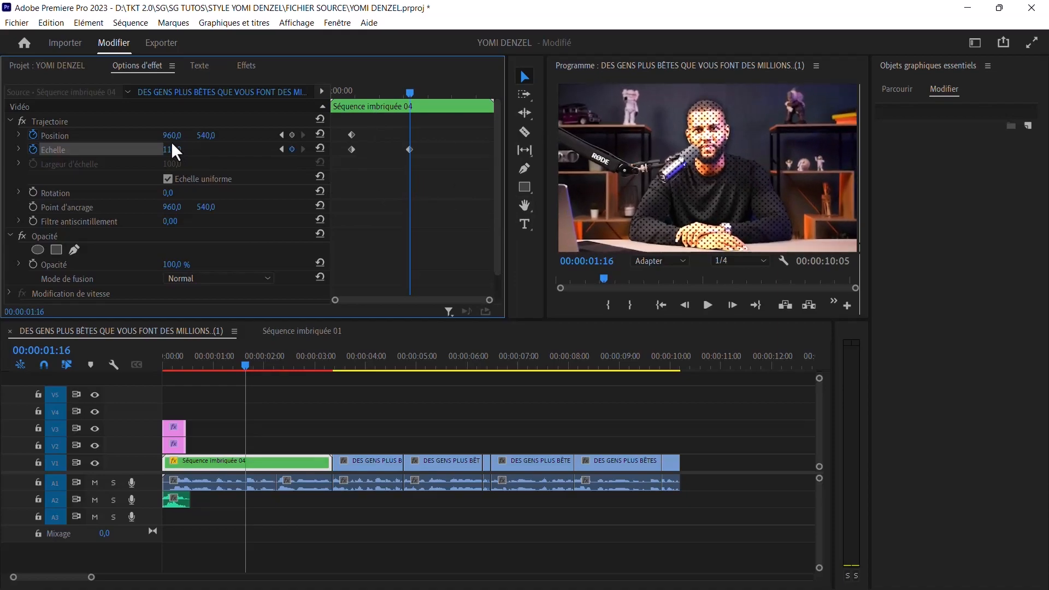
left_click(291, 135)
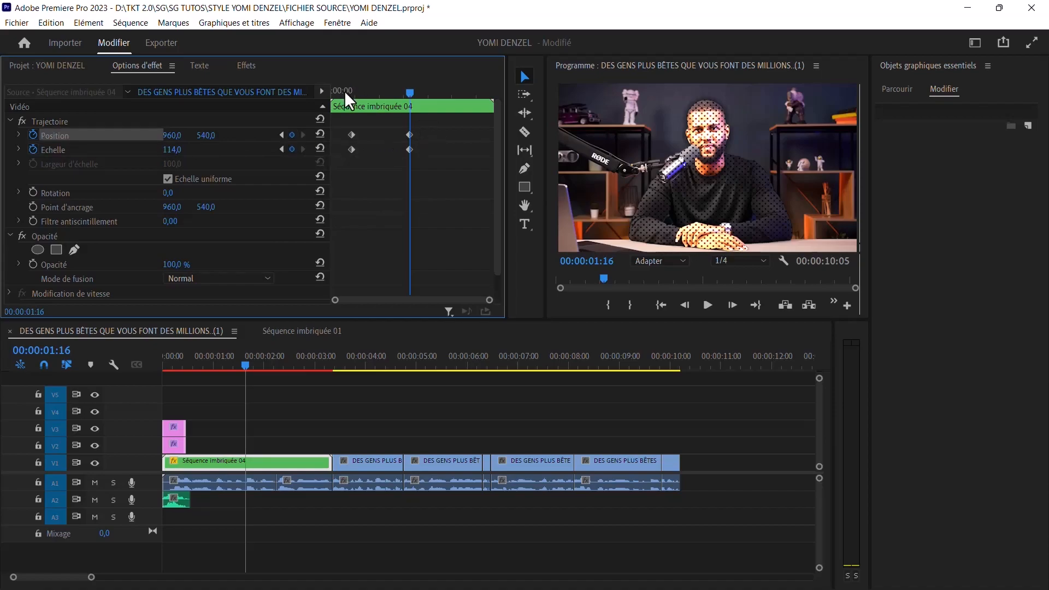
- Play the zoom from the start and move the first Position and Echelle keyframes earlier to 00:00:00:08
left_click_drag(344, 91, 326, 96)
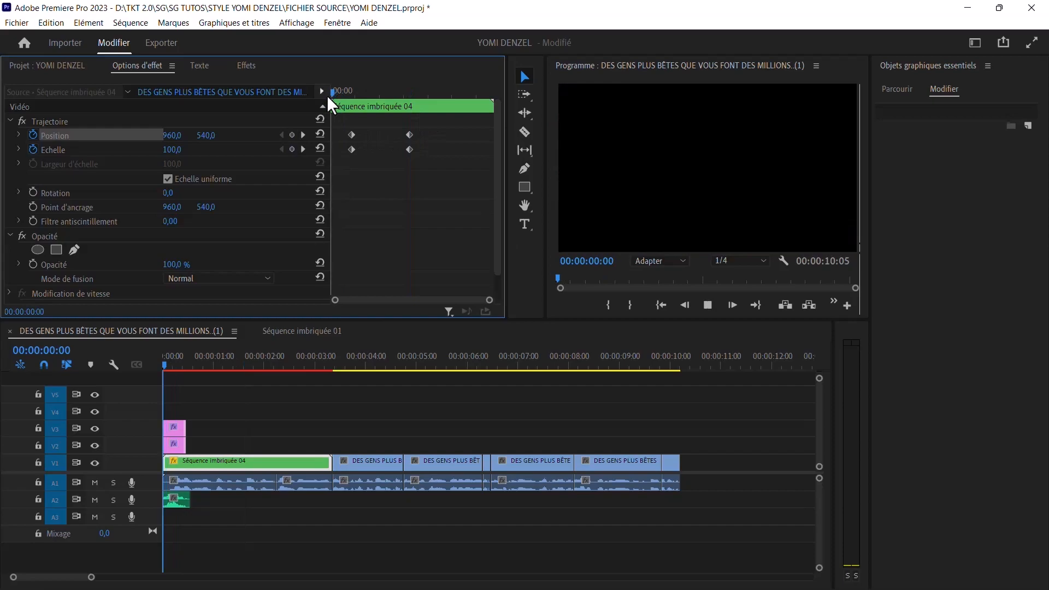
key("space")
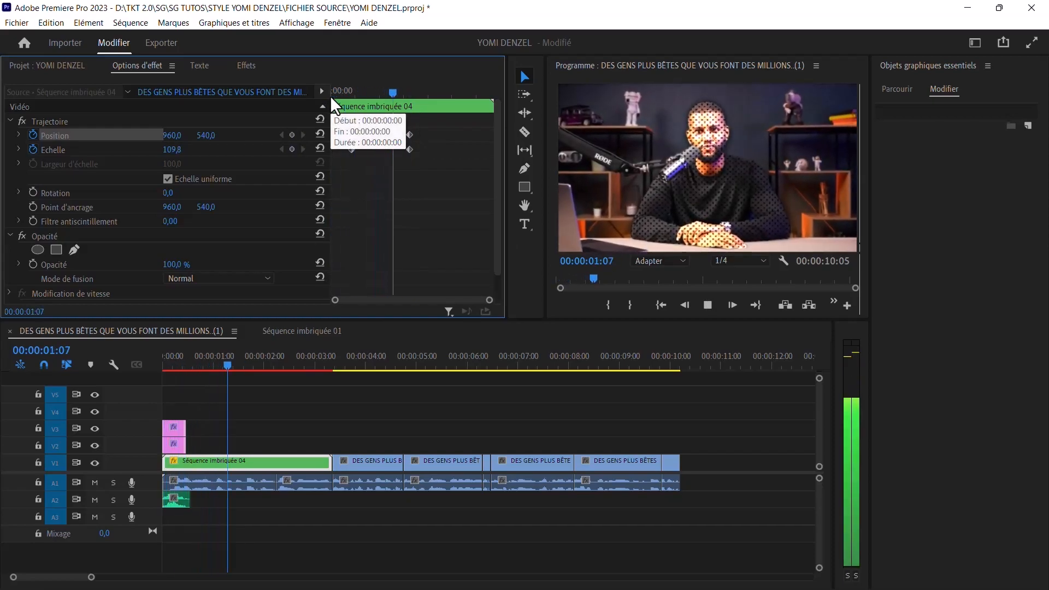
key("space")
left_click_drag(344, 117, 345, 152)
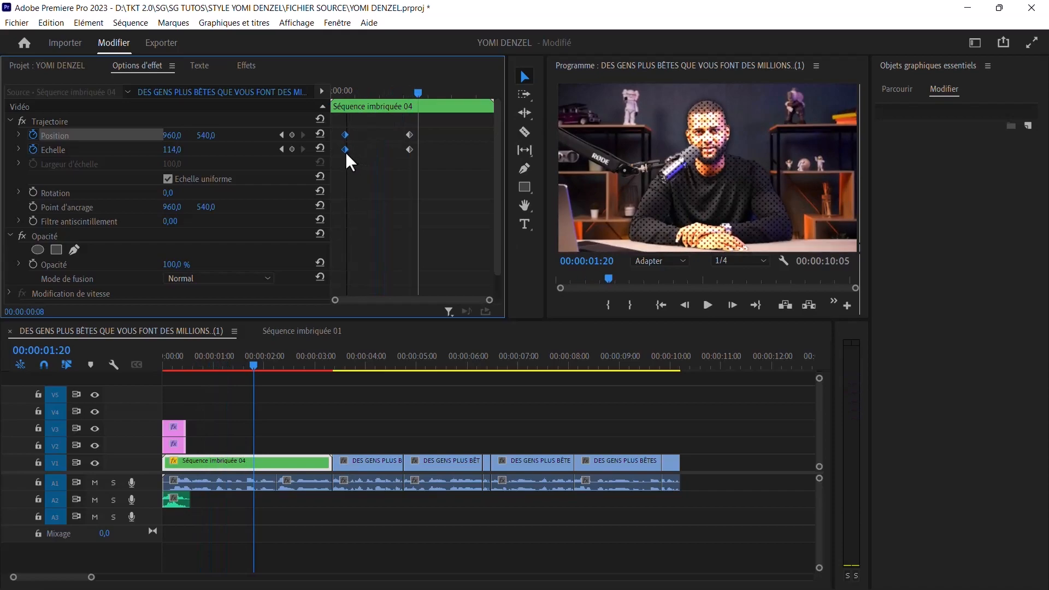
- Play the zoom from the start, then render the main sequence's effects and play the rendered preview
key("Home")
key("space")
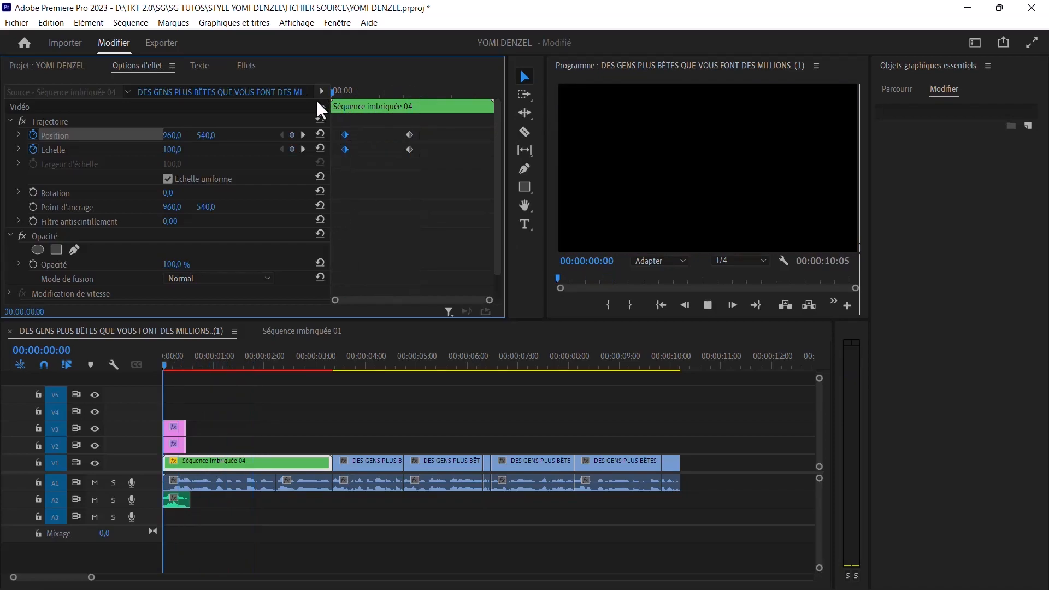
key("space")
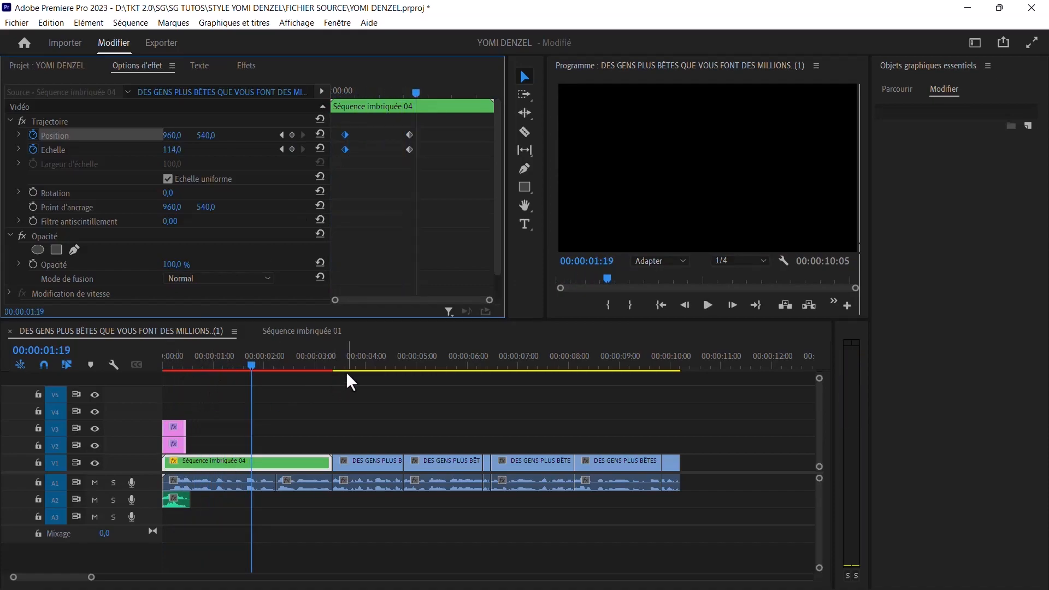
key("ctrl+a")
left_click(130, 23)
left_click(213, 85)
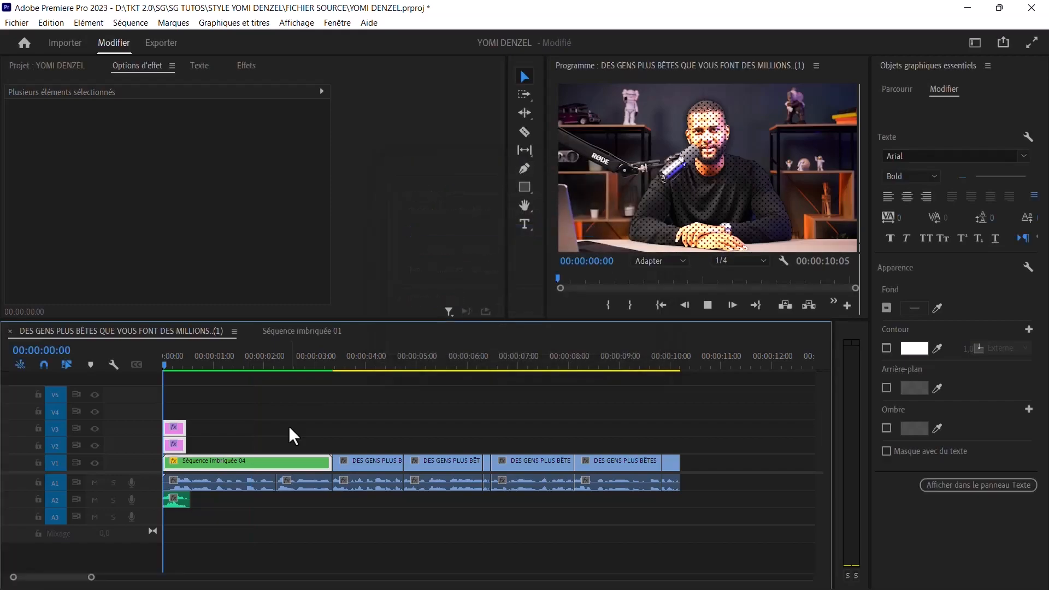
key("space")
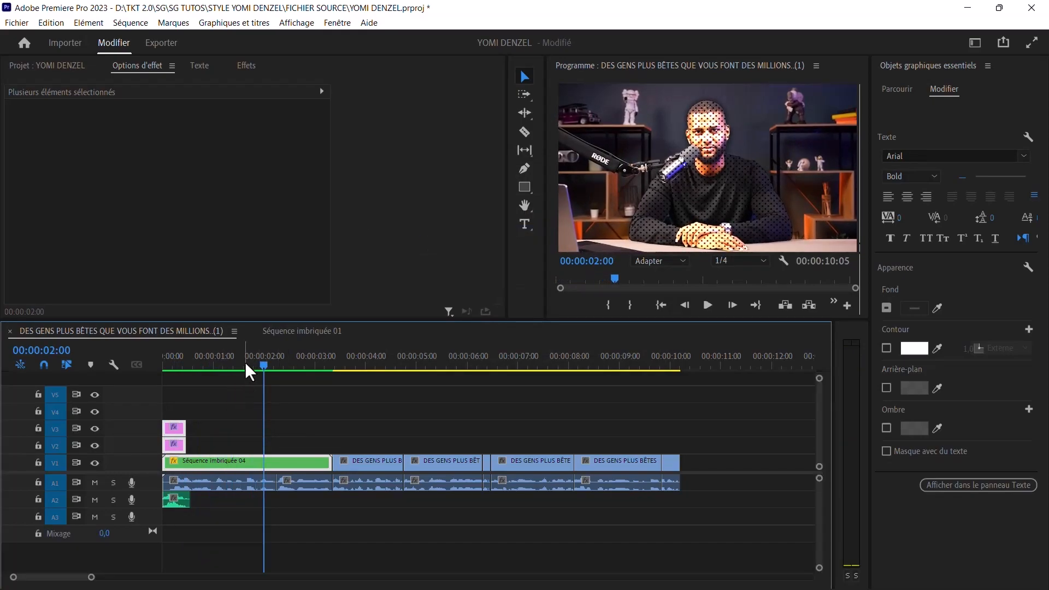
- Park the playhead at 00:00:01:16 on the second pair of keyframes and select Séquence imbriquée 04
left_click(244, 364)
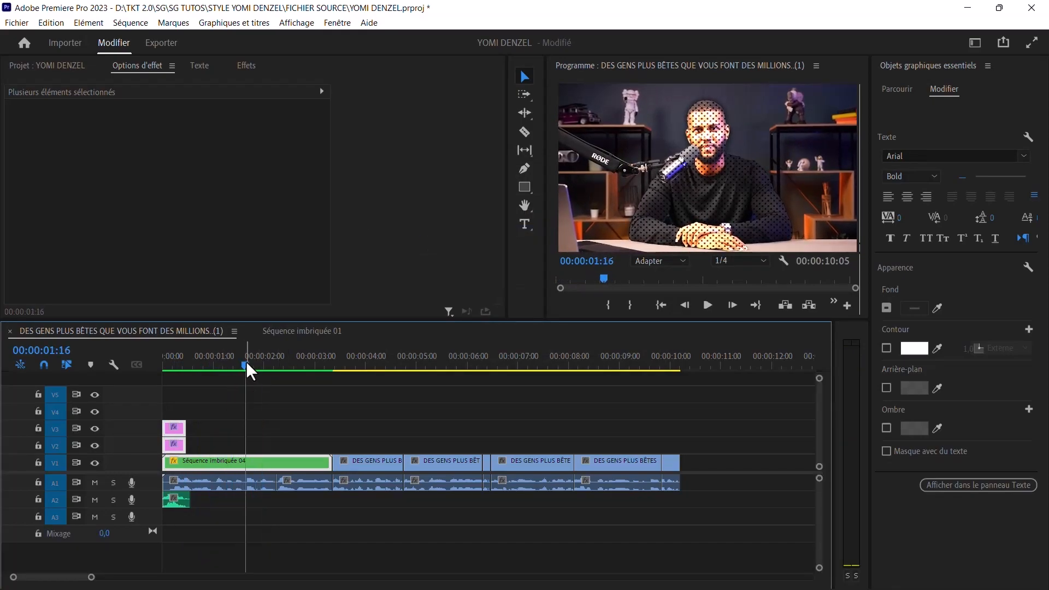
key("space")
key("space")
left_click(248, 363)
key("Left")
left_click(251, 450)
left_click(244, 463)
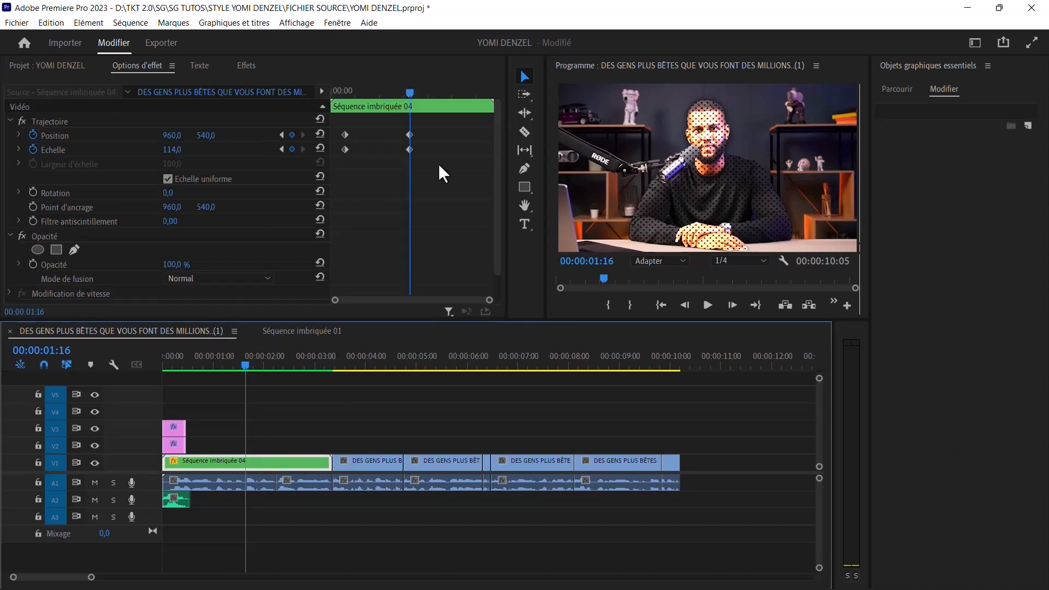
- At 00:00:01:17, keyframe Séquence imbriquée 04 with Echelle 137 and vertical Position 634, and play the zoom from 00:00:01:08
left_click_drag(488, 306, 420, 302)
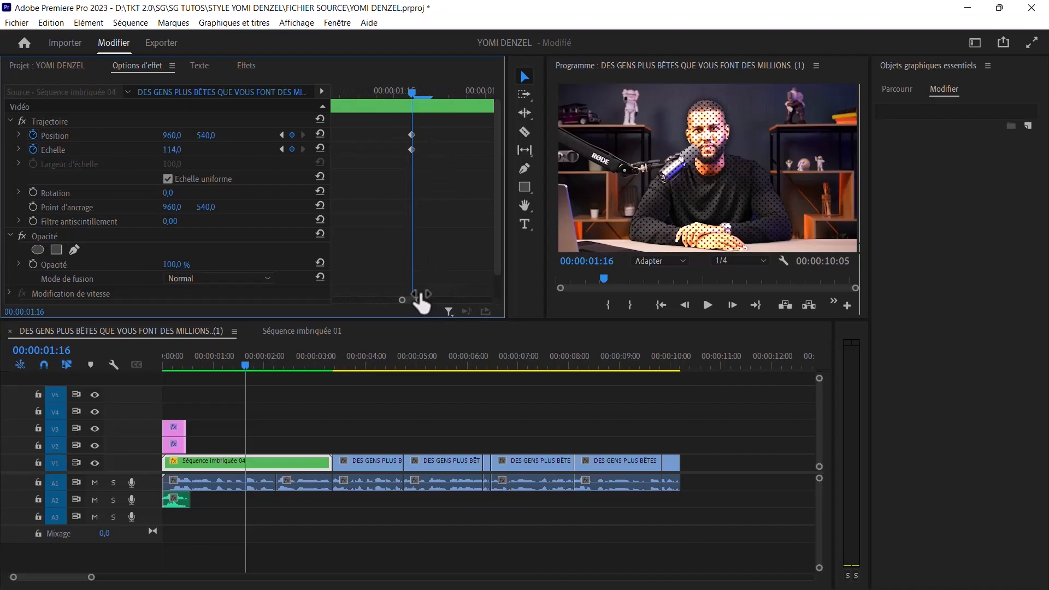
key("Right")
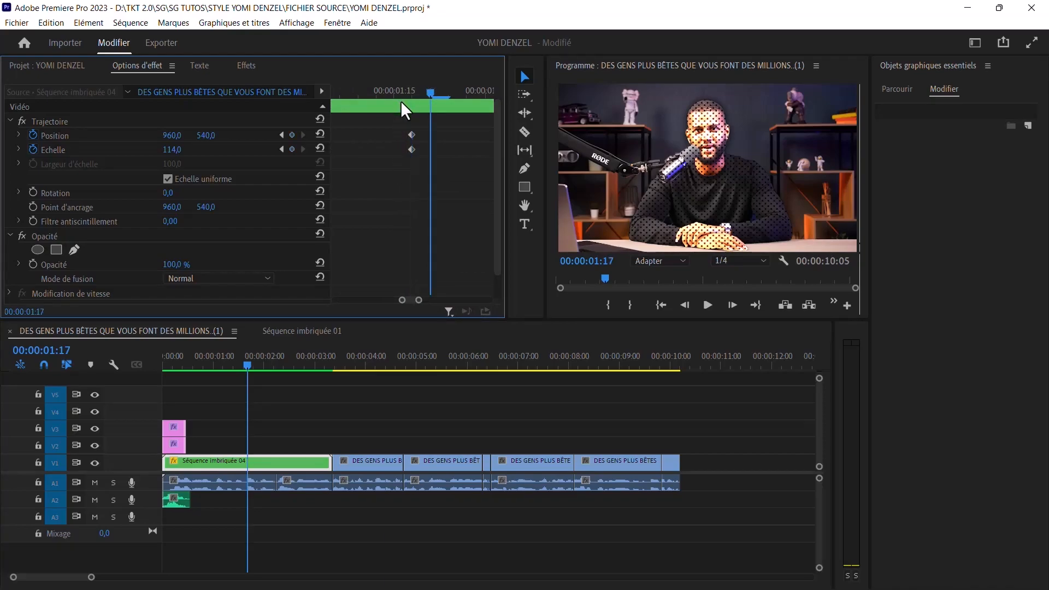
left_click(294, 149)
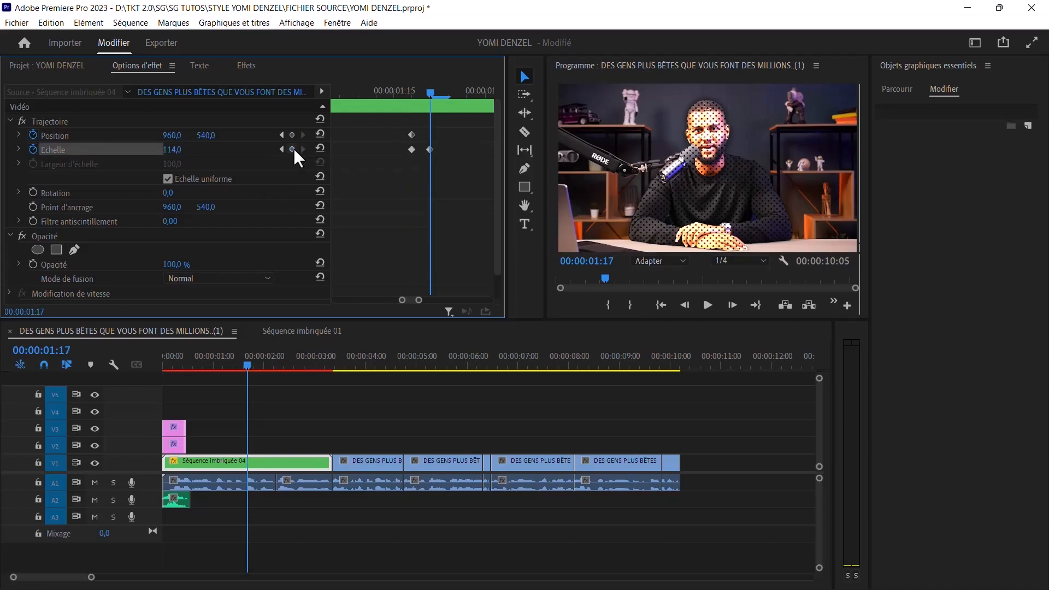
left_click_drag(174, 150, 209, 135)
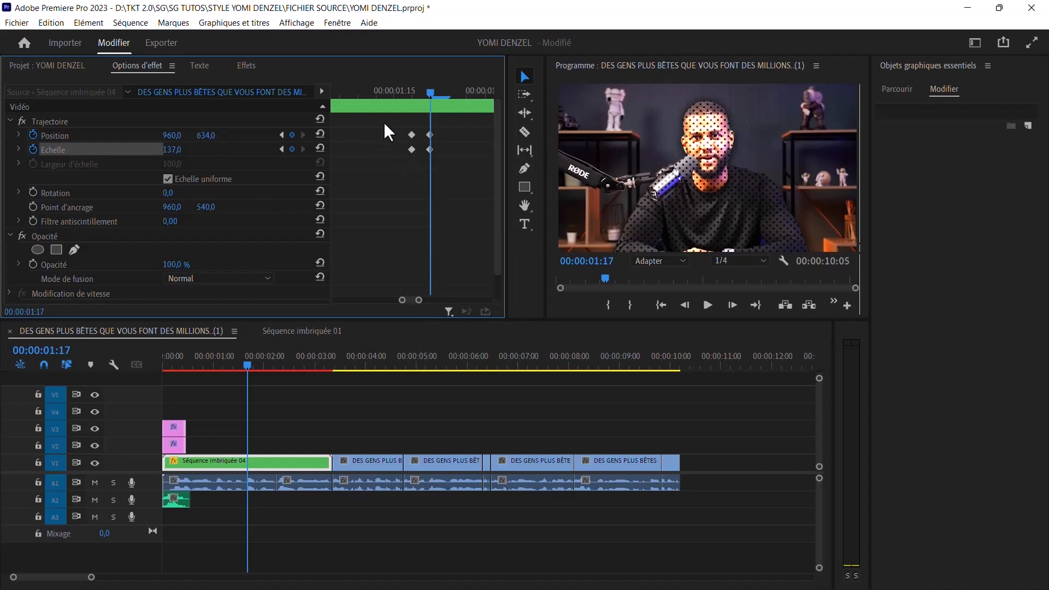
left_click_drag(381, 89, 323, 95)
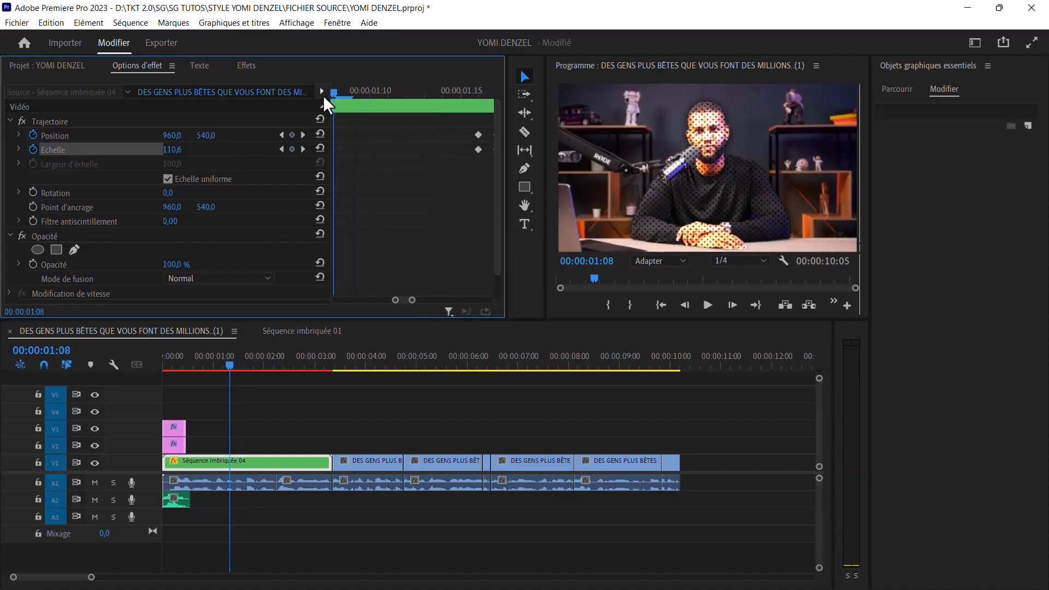
key("space")
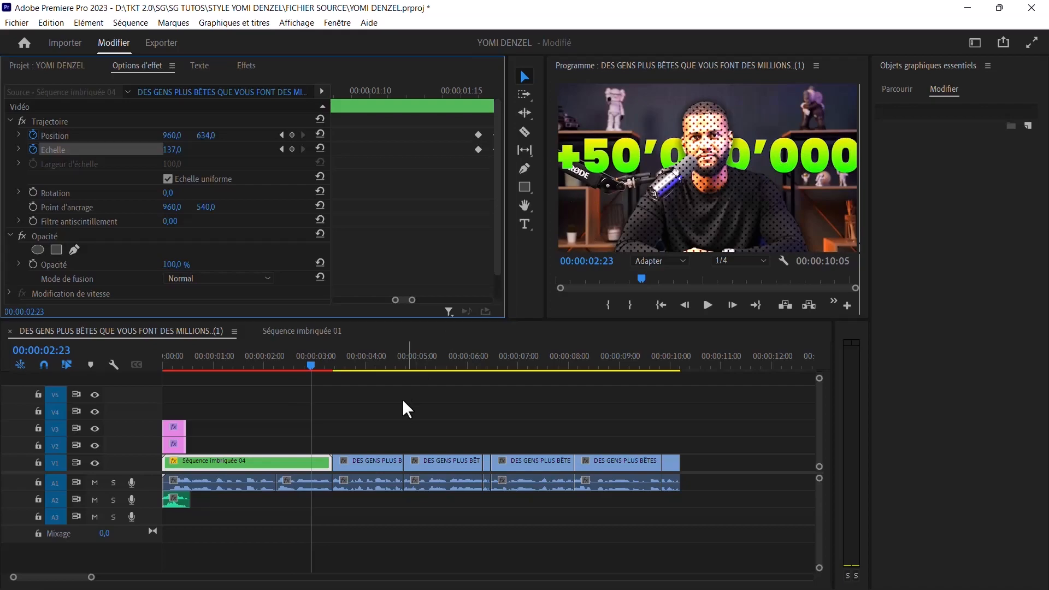
- Open Séquence imbriquée 04 and set the Echelle of the +50'000'000 title clip to 85
left_click(290, 460)
double_click(290, 461)
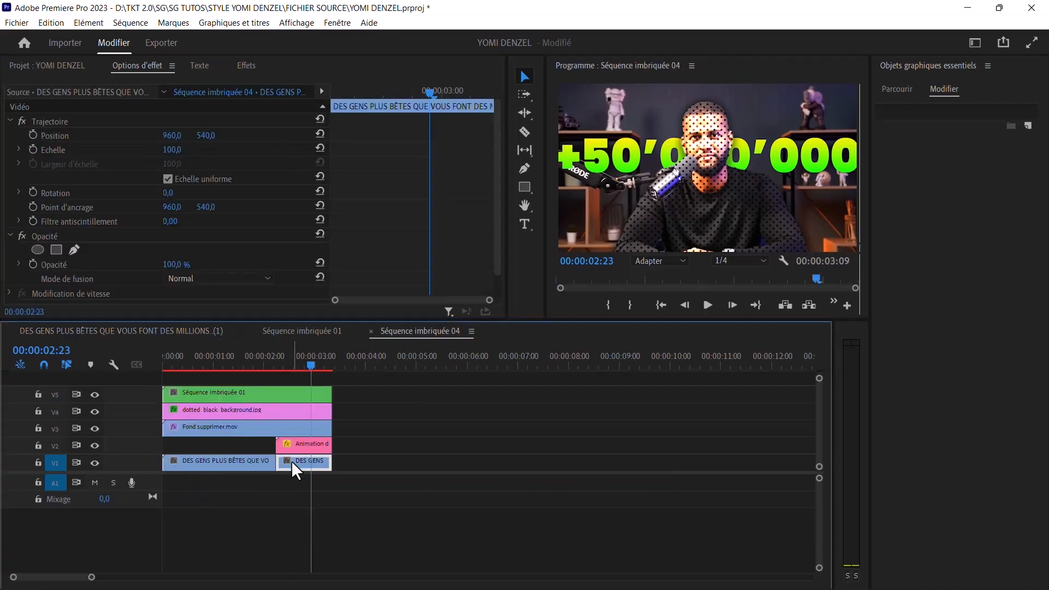
left_click(313, 452)
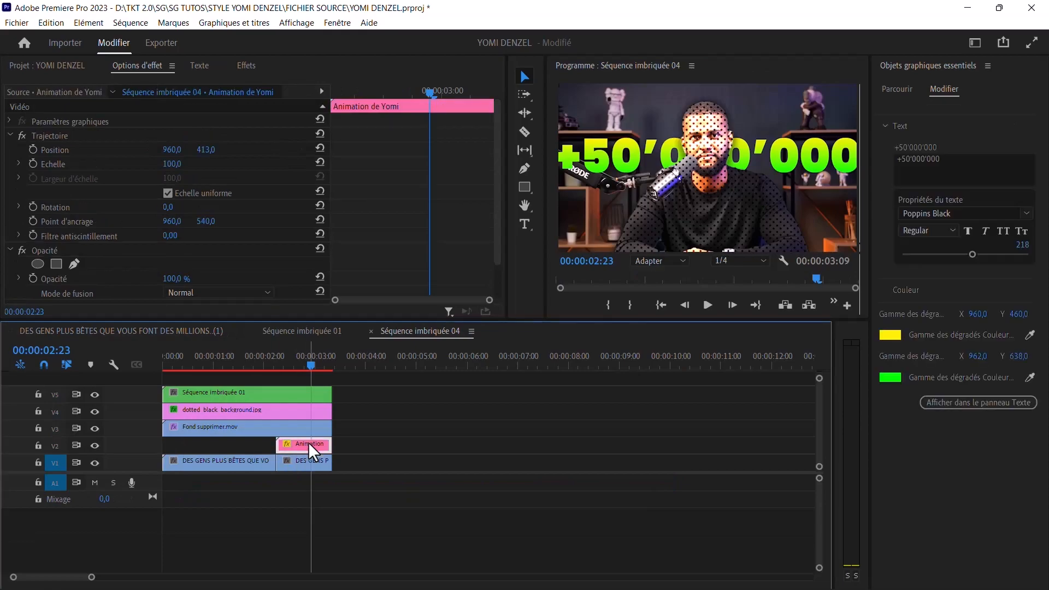
left_click(173, 174)
mouse_move(172, 164)
left_mouse_down()
mouse_move(163, 164)
mouse_move(175, 171)
left_mouse_up()
left_click(170, 163)
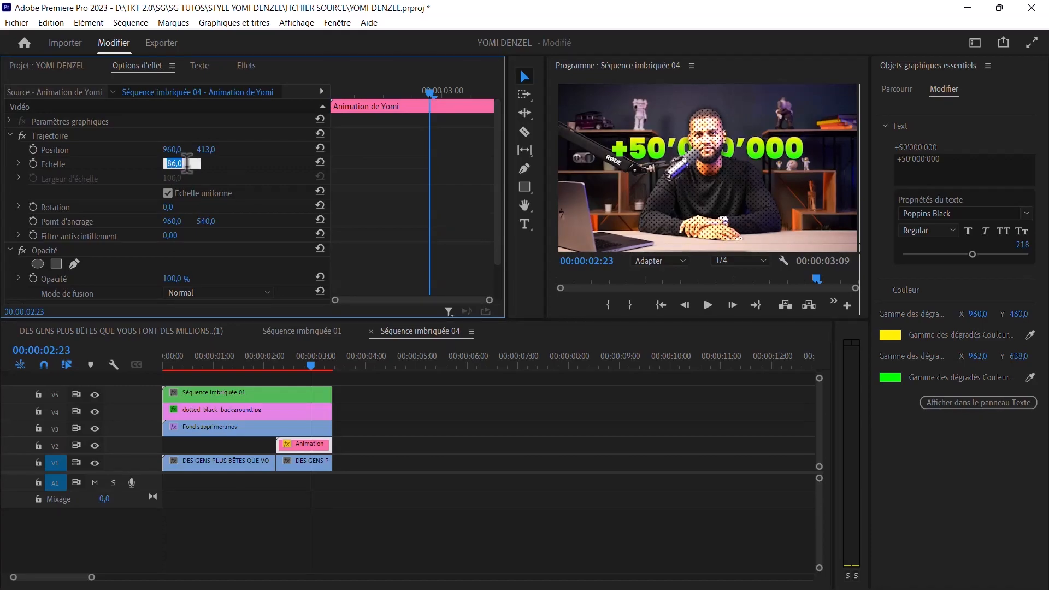
type("85")
key("Return")
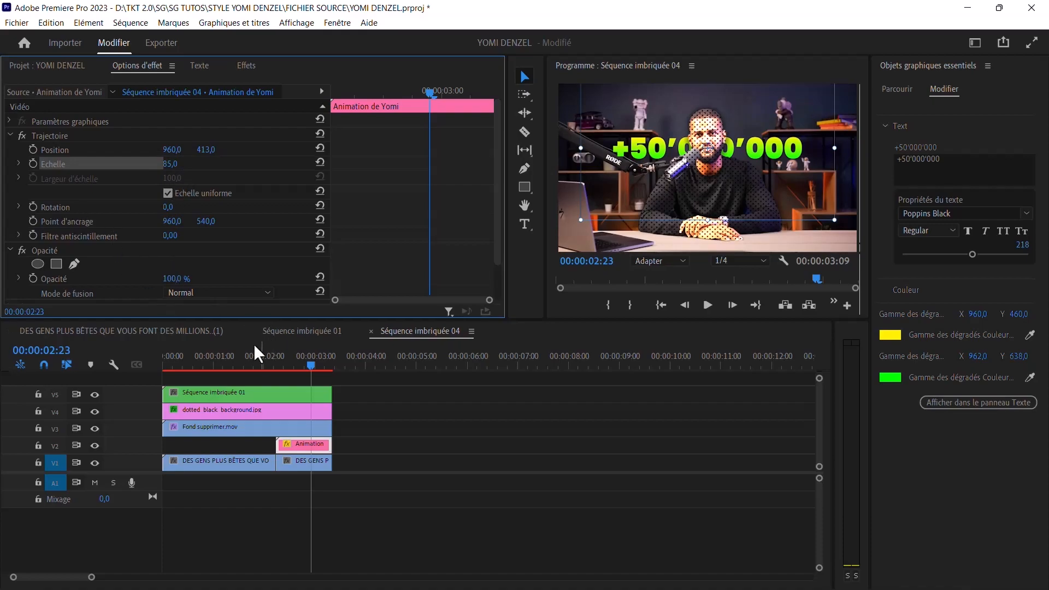
- Return to the main sequence and play the intro from 00:00:01:14
left_click(162, 331)
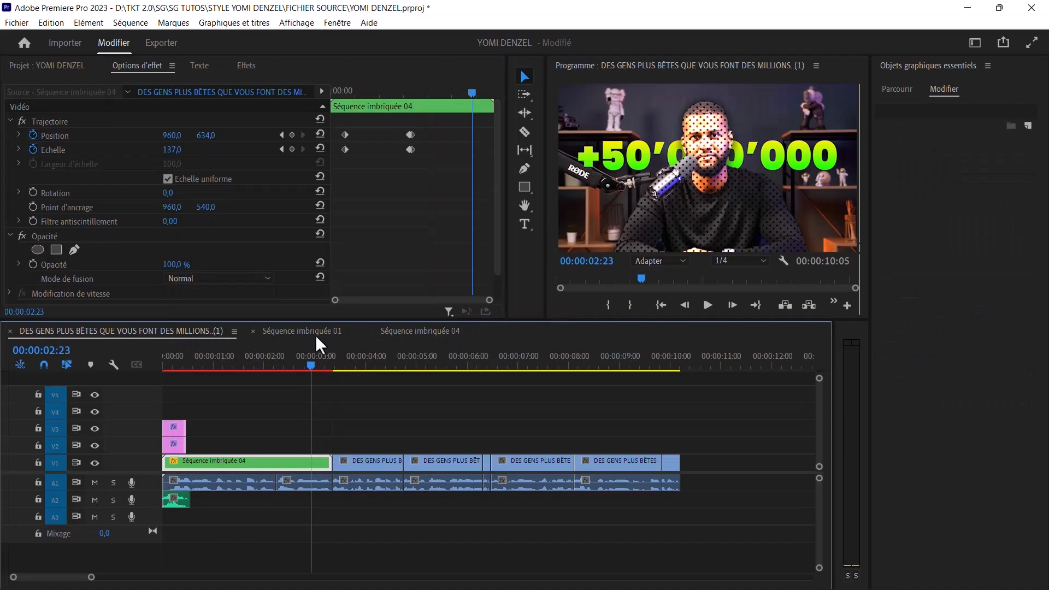
left_click(242, 360)
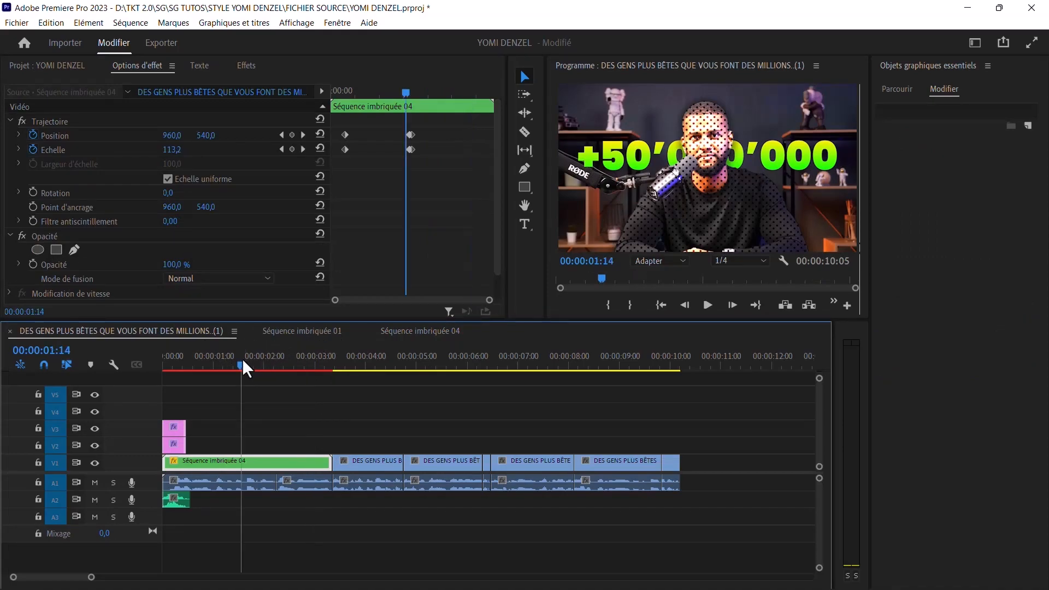
key("space")
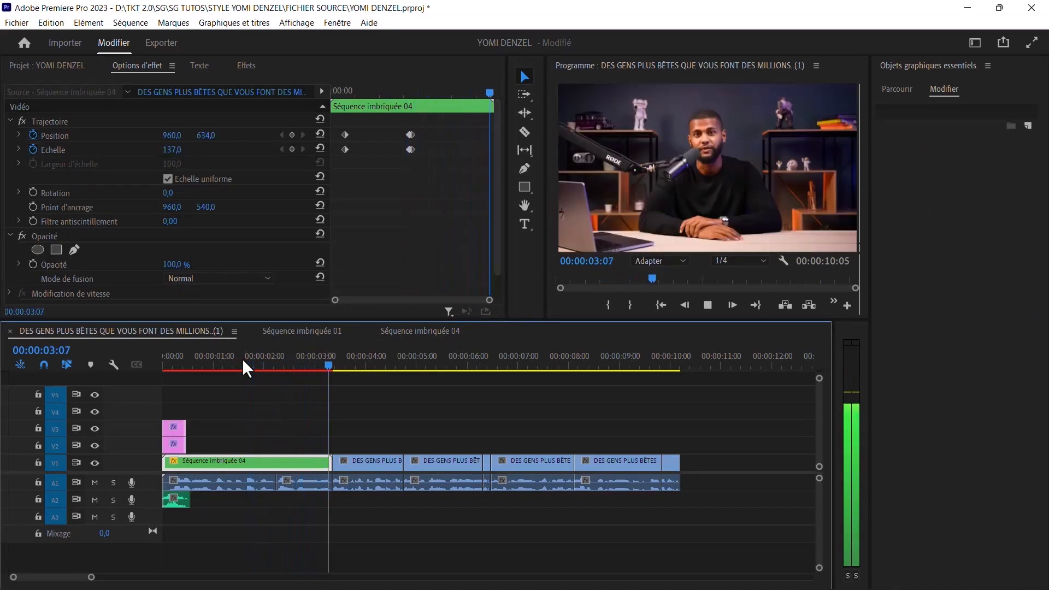
key("space")
- Play the clip after the nested intro and add a POURQUOI text layer at 00:00:03:21
left_click(359, 364)
key("space")
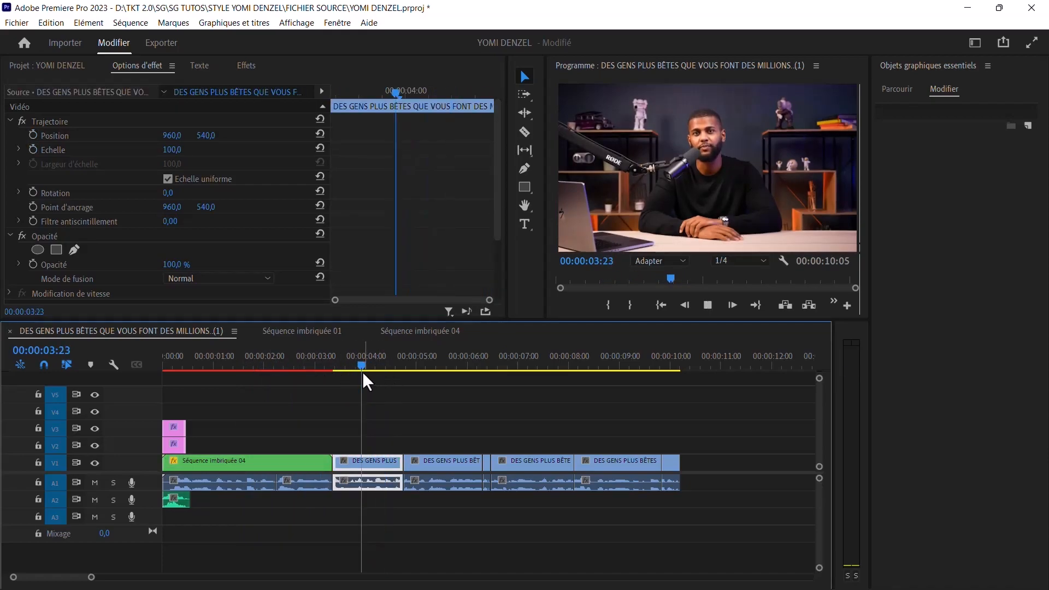
key("space")
left_click(360, 365)
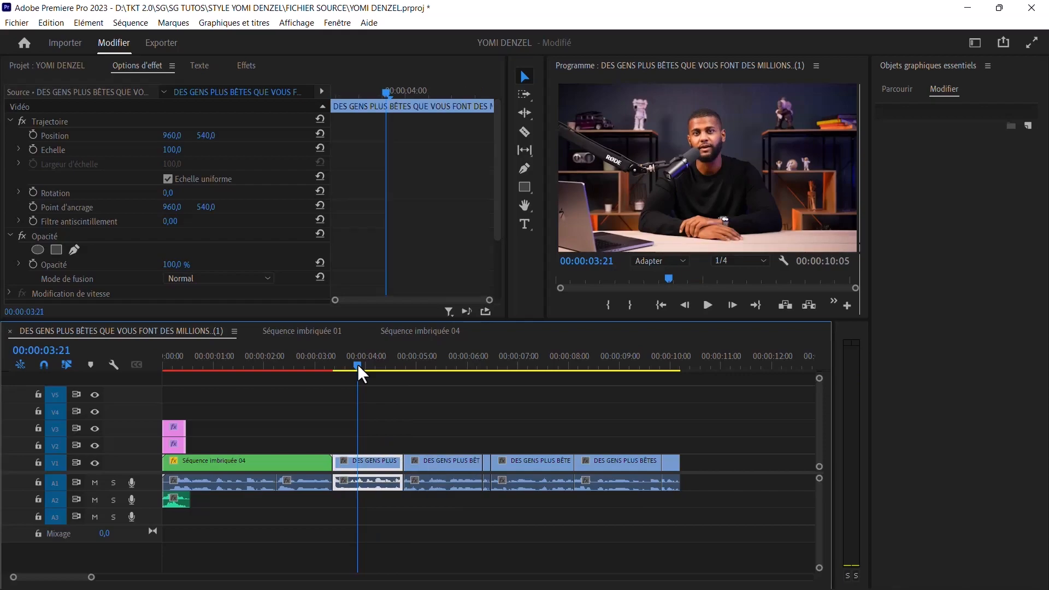
left_click(524, 224)
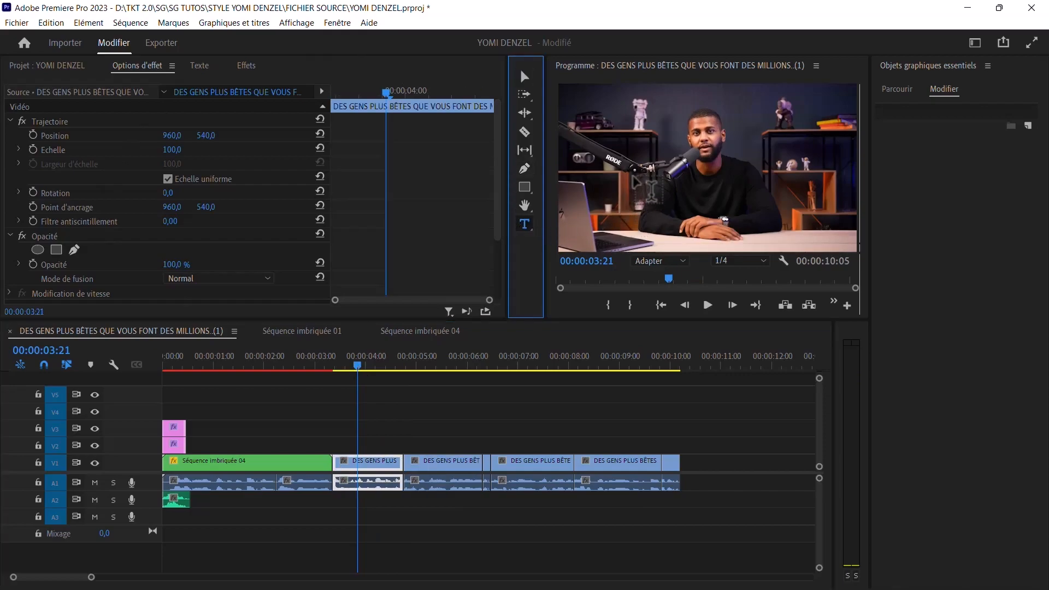
left_click(655, 183)
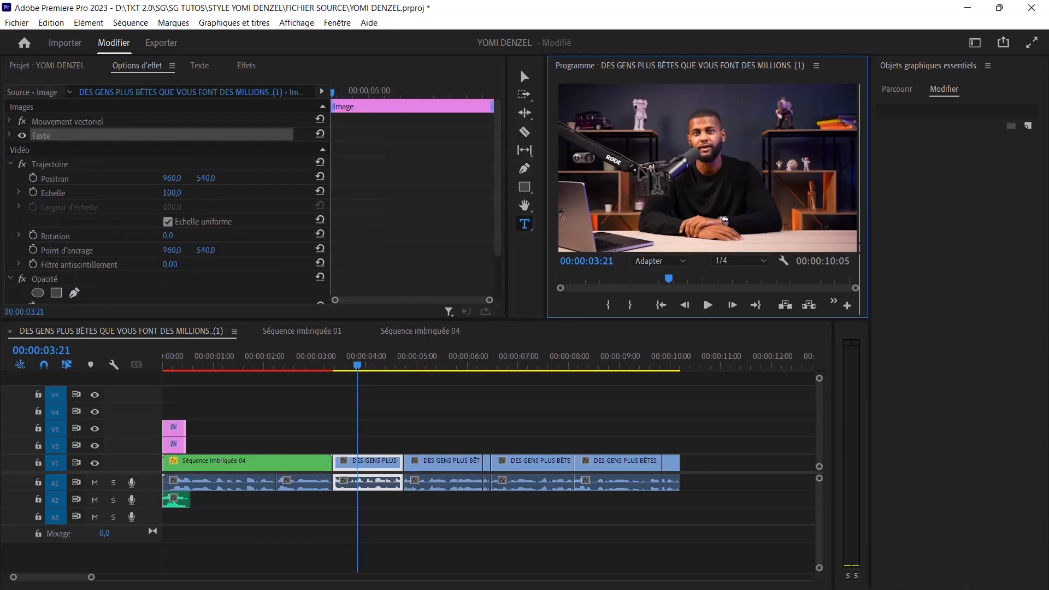
type("POURQUOI")
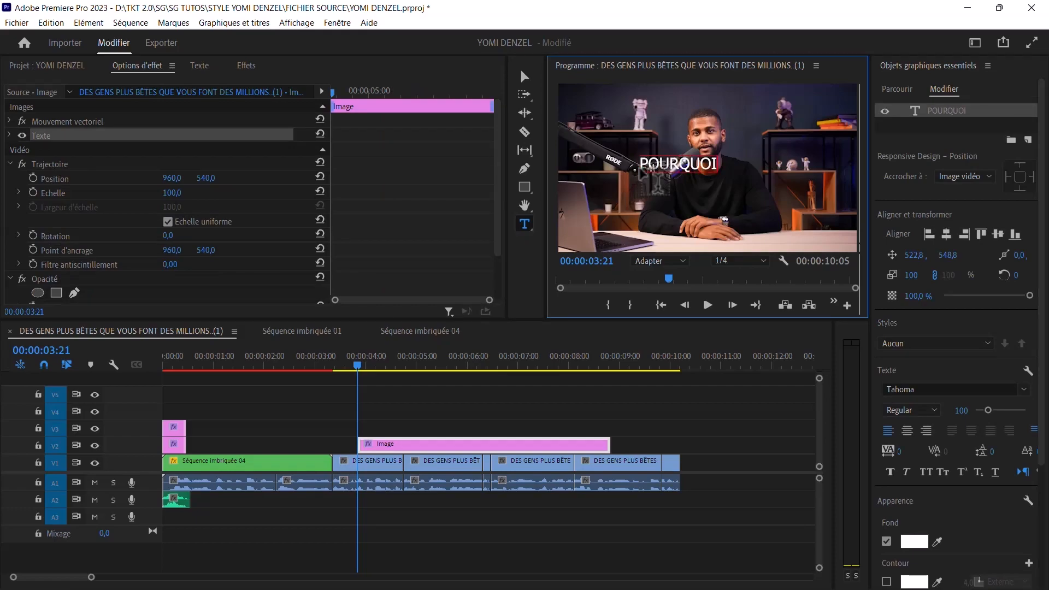
- Select the whole POURQUOI text and set its font to Poppins Black Regular at size 250
key("ctrl+s")
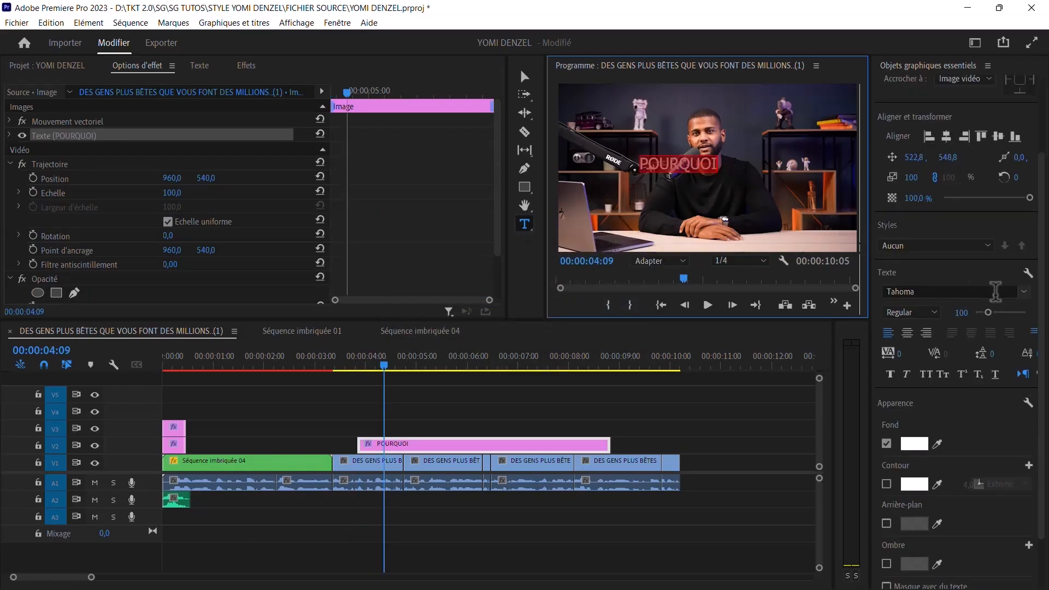
left_click(1024, 293)
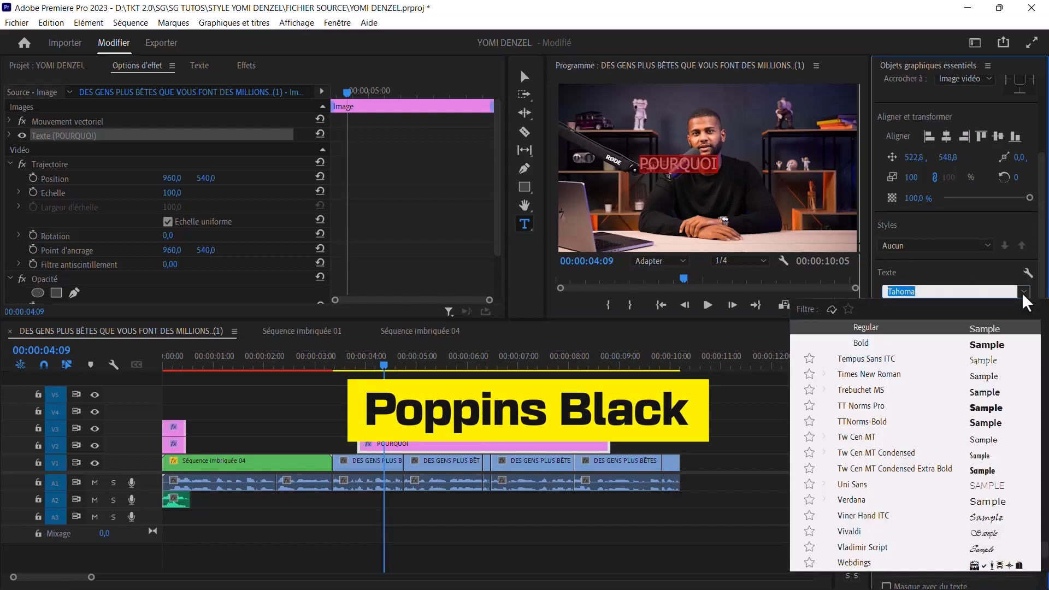
type("POP")
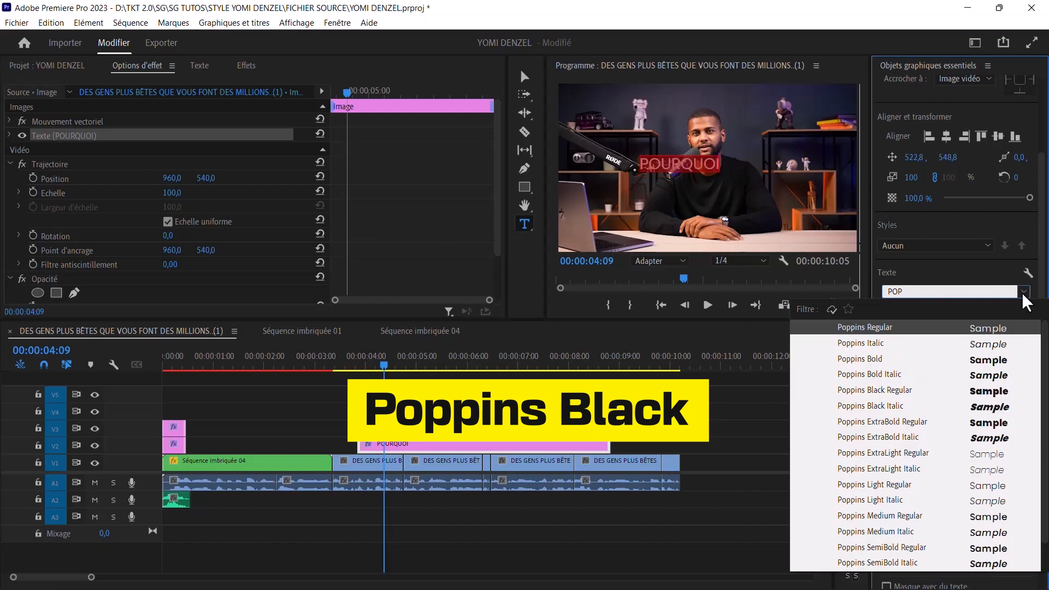
left_click(887, 391)
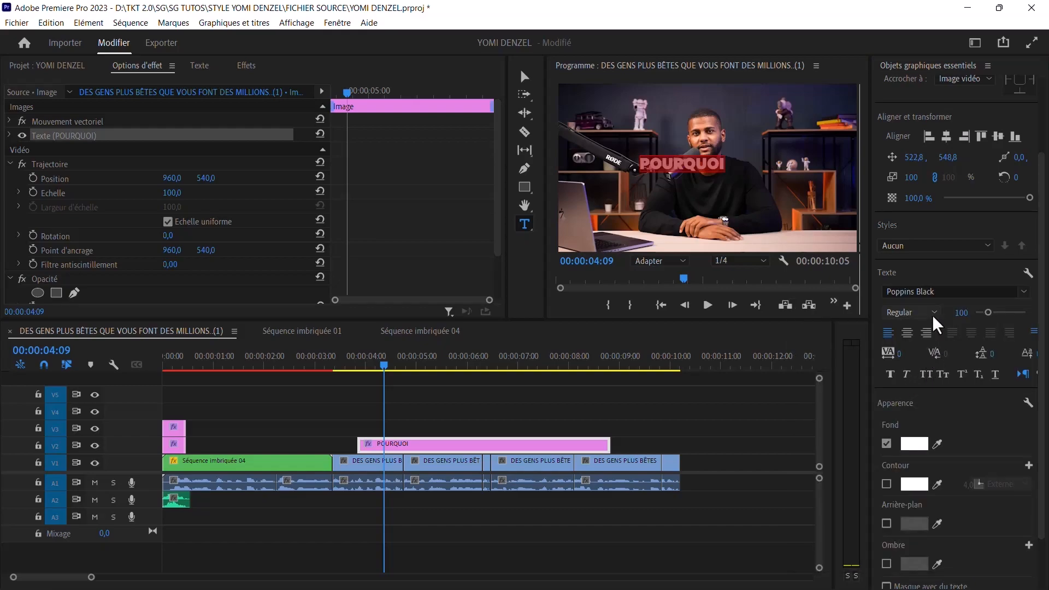
left_click(960, 312)
type("250")
key("Return")
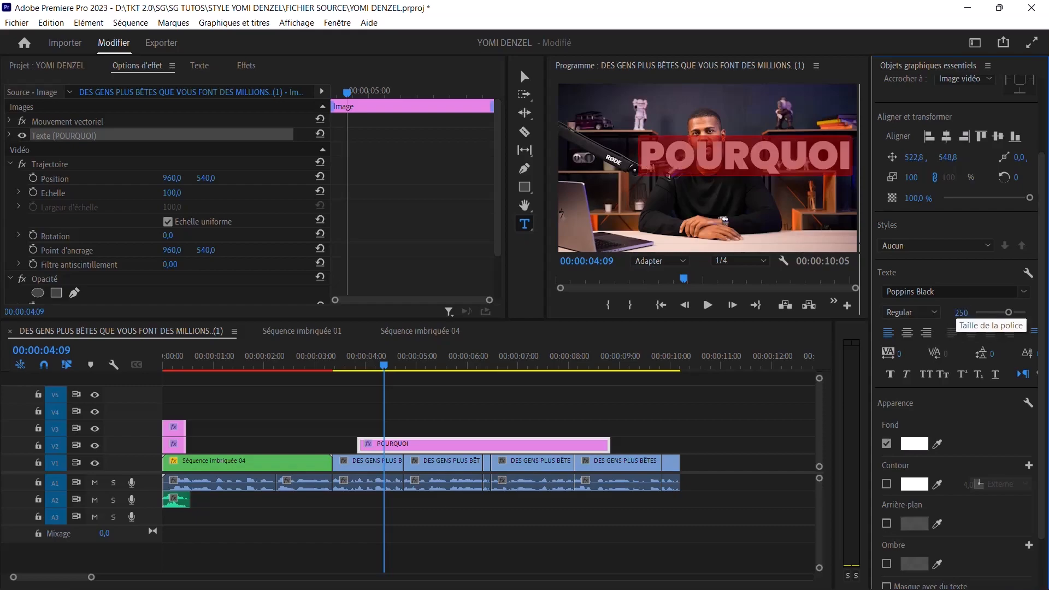
- Center the POURQUOI text horizontally and vertically in the frame
left_click(522, 74)
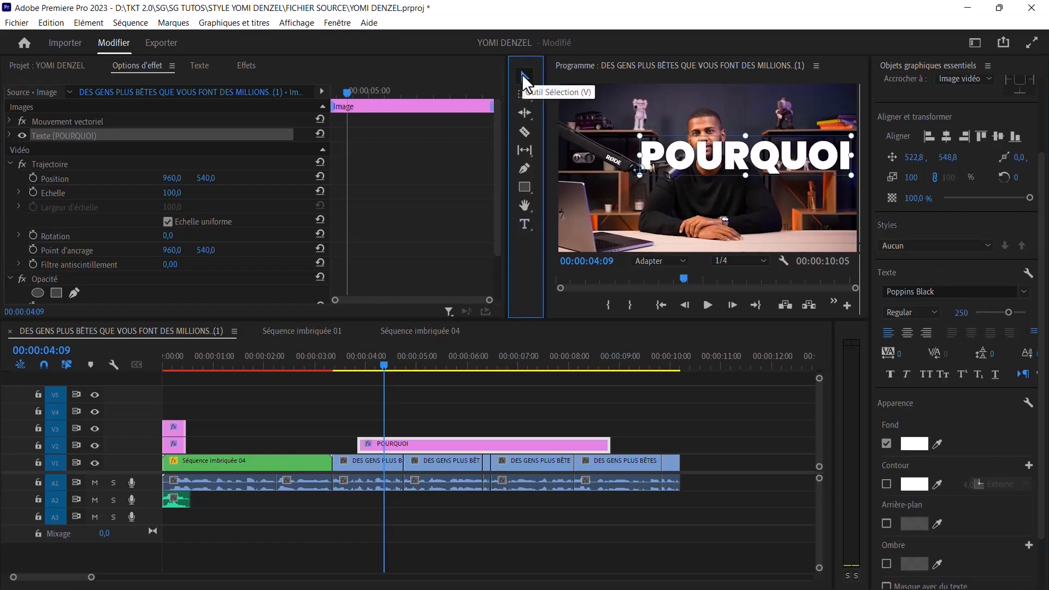
left_click(946, 137)
left_click(995, 136)
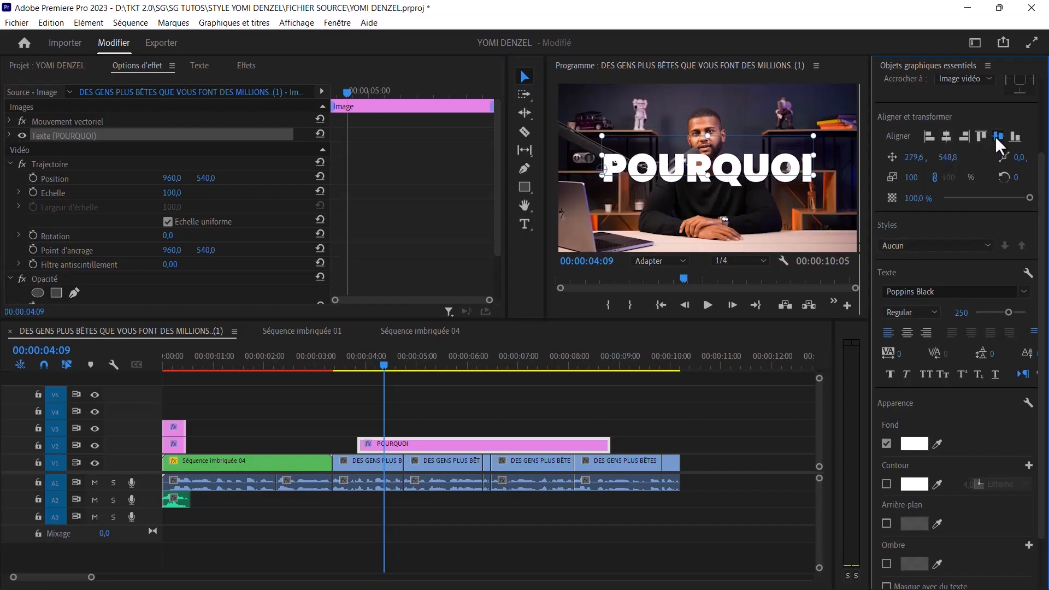
- Set the POURQUOI text's fill colour to yellow FFF000
left_click(913, 444)
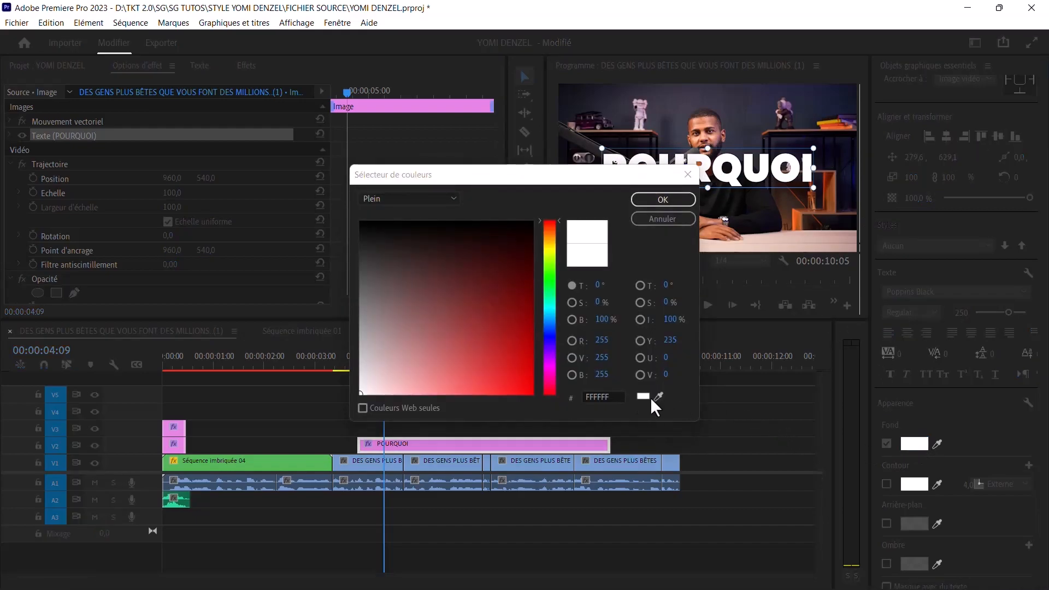
left_click(609, 397)
type("FFF000")
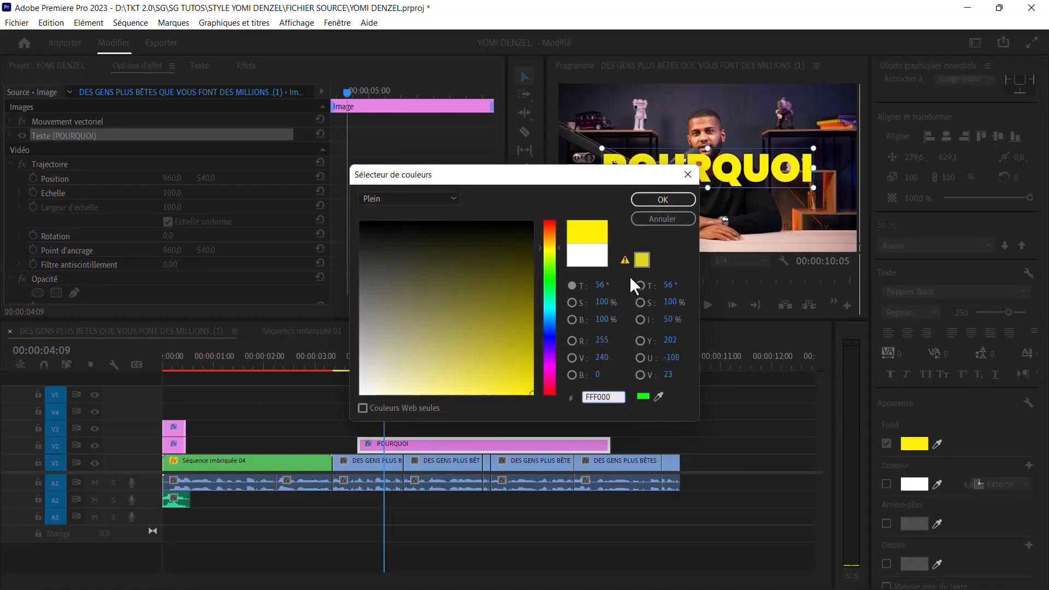
left_click(653, 197)
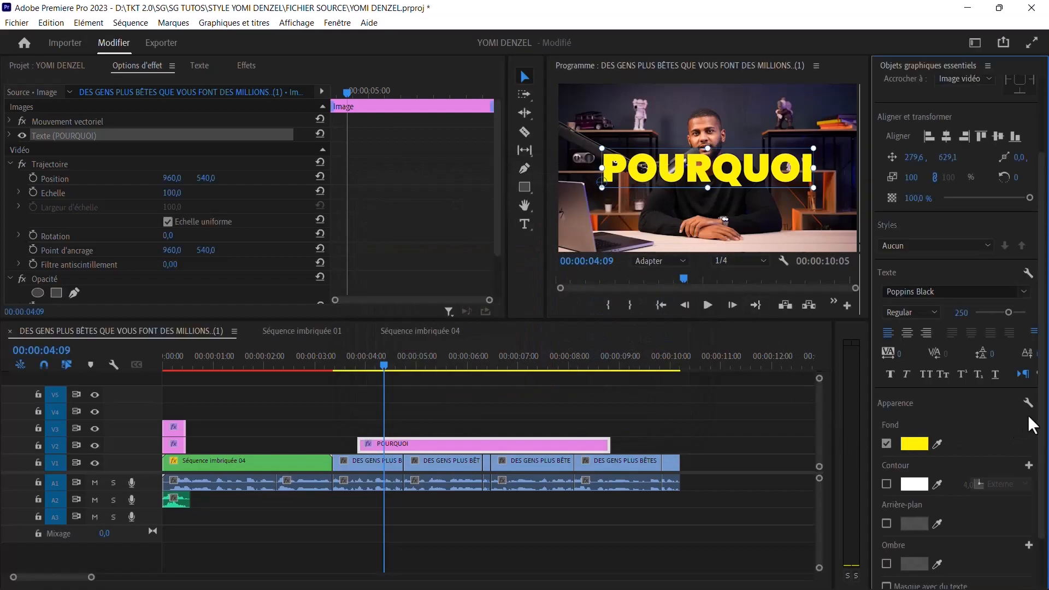
scroll(1043, 423, "down", 2)
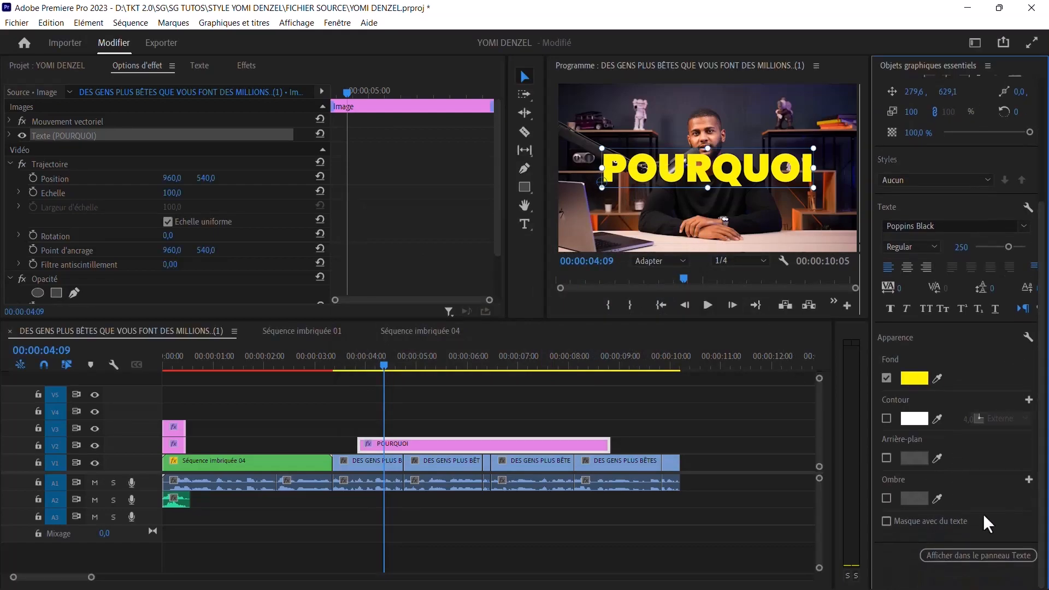
- Enable a shadow on the POURQUOI text and set its colour to yellow FFF000
left_click(886, 498)
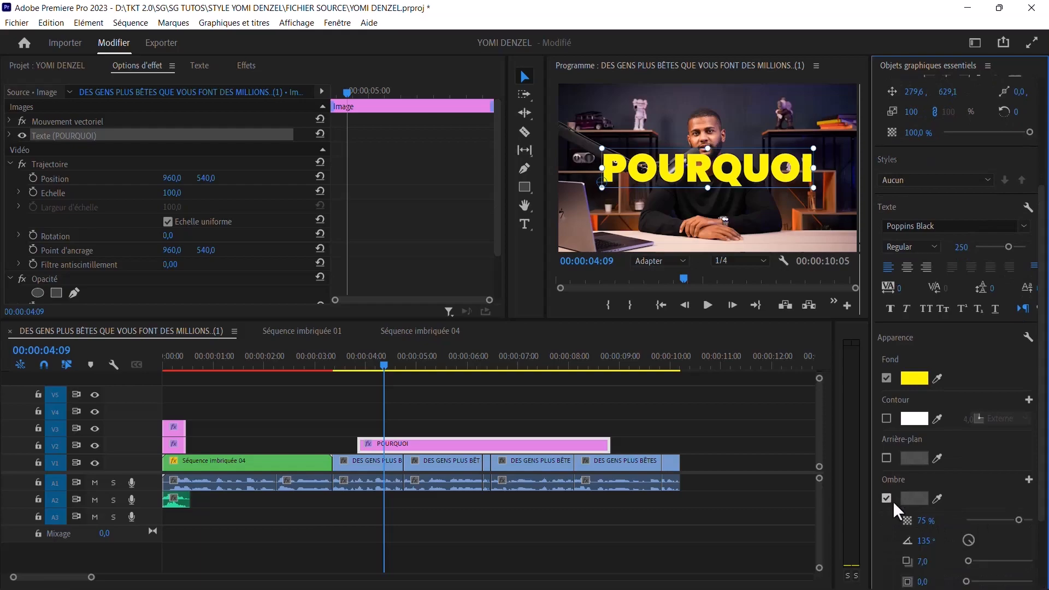
left_click(916, 501)
left_click(608, 394)
type("FFF000")
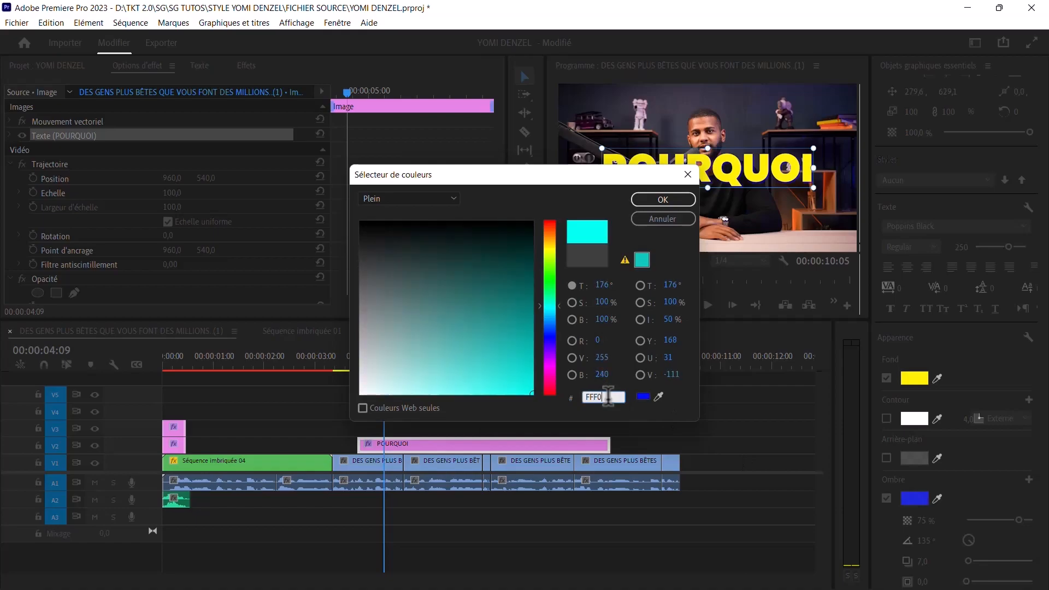
left_click(662, 199)
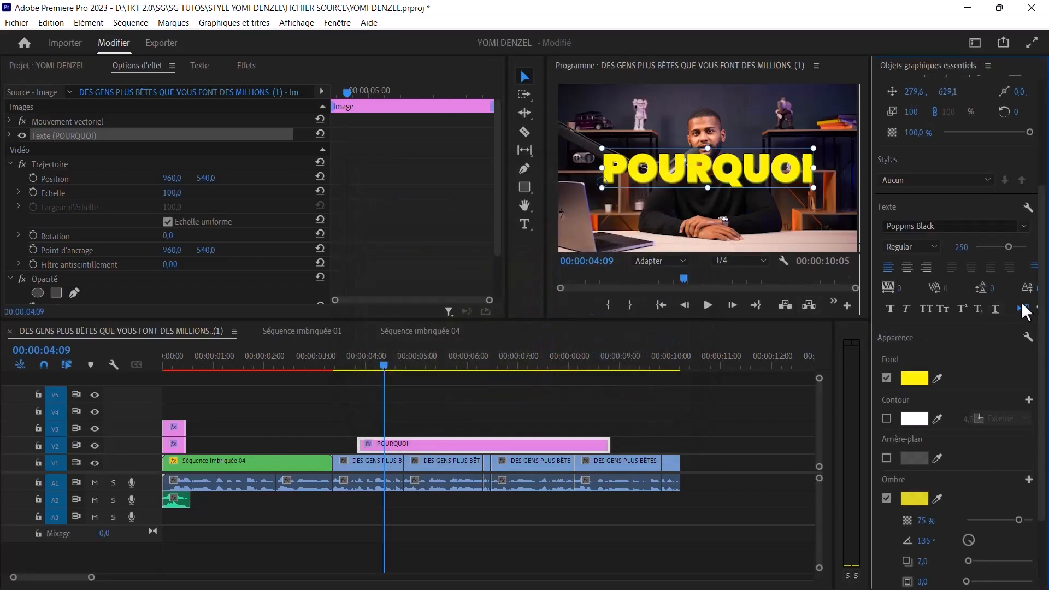
- Set the POURQUOI text shadow's distance to 0 and its blur to 36 for a glow effect
scroll(1041, 311, "down", 3)
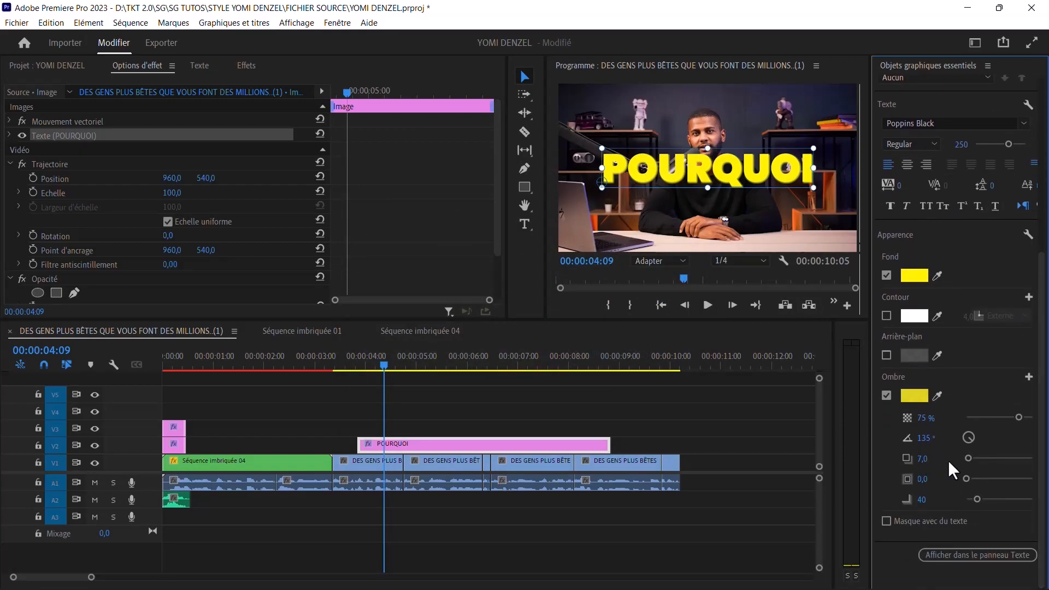
left_click_drag(966, 457, 943, 459)
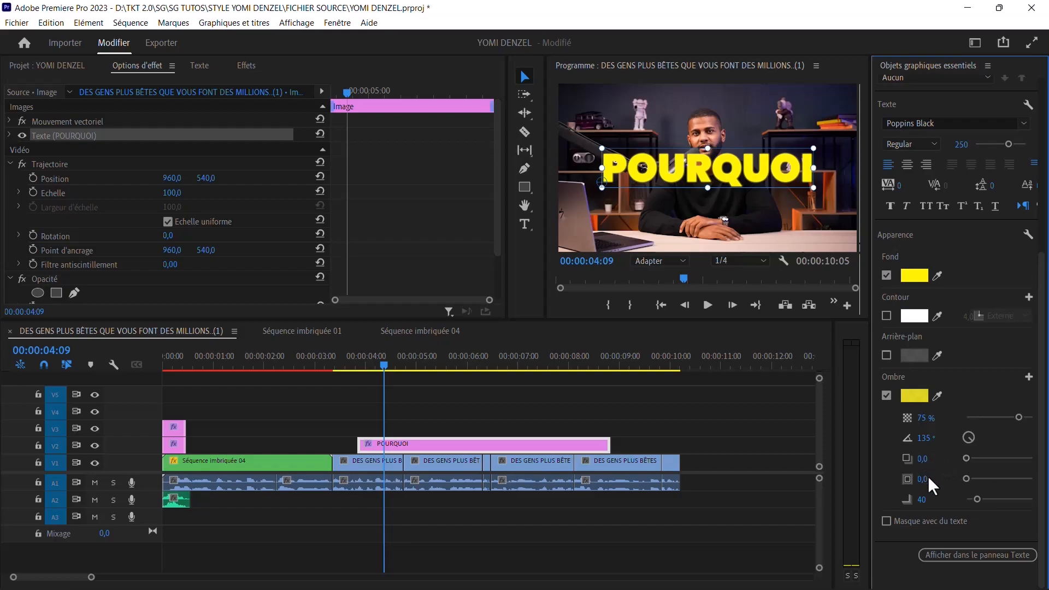
left_click(921, 499)
key("BackSpace")
key("BackSpace")
key("BackSpace")
type("36")
key("Return")
scroll(895, 379, "up", 3)
- Play the start of the POURQUOI text clip and cut it at 00:00:04:09
left_click(359, 359)
key("space")
key("space")
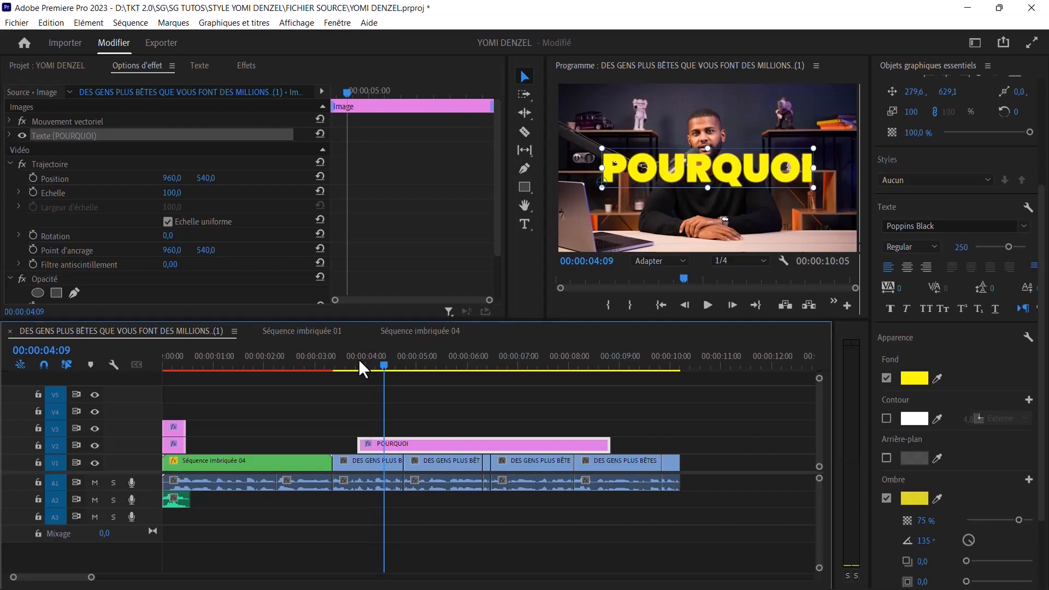
key("ctrl+k")
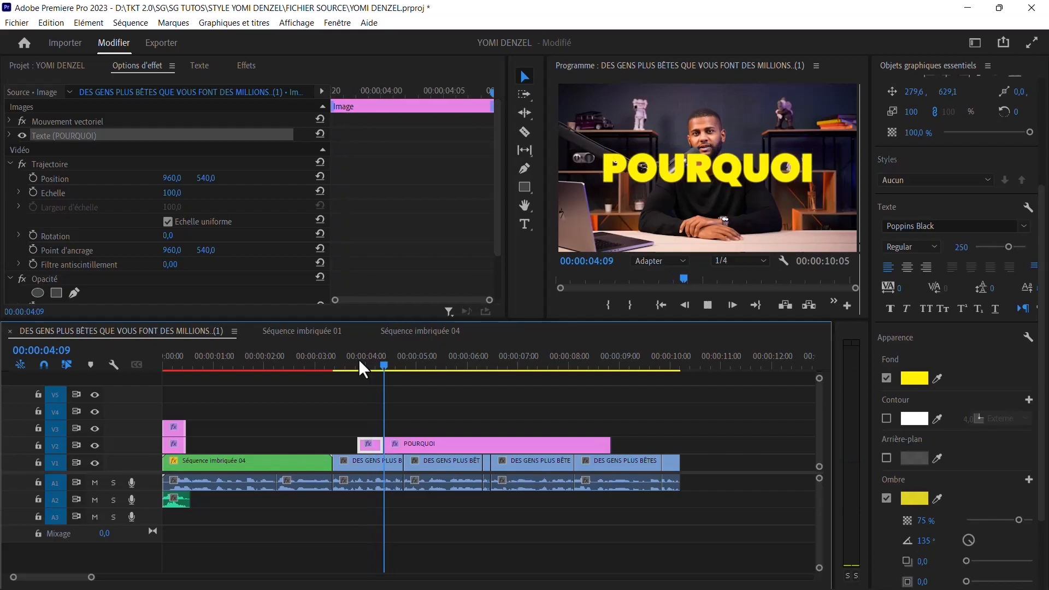
- Play on to the next spoken word and cut the remaining POURQUOI segment at about 00:00:04:13
key("space")
key("space")
key("Left")
key("Left")
key("Left")
key("Left")
key("Left")
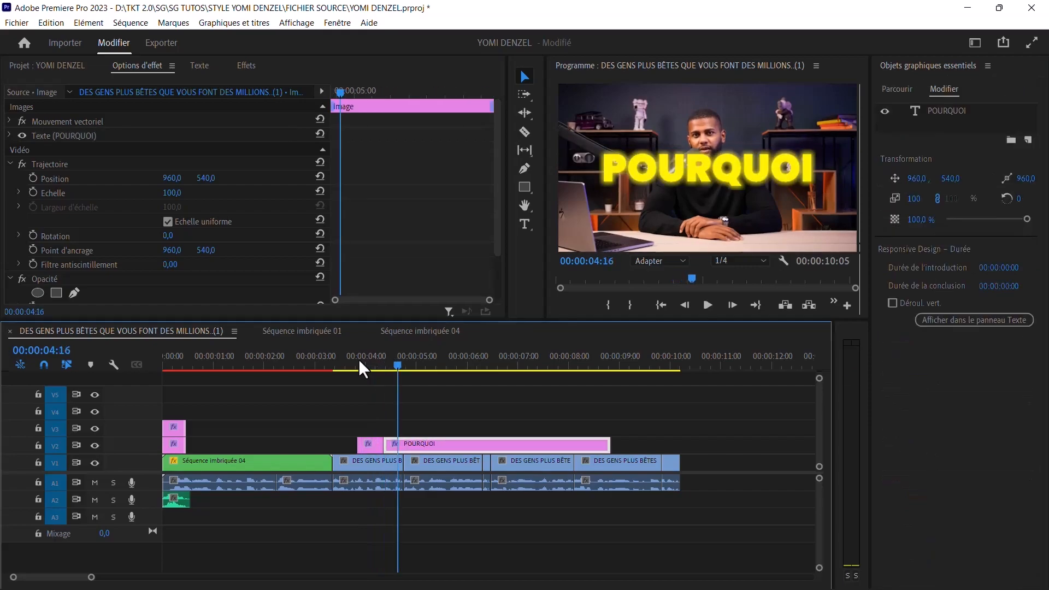
key("ctrl+k")
- Cut the first POURQUOI segment at about 00:00:04:06 and replace the resulting short segment's text with C'est
left_click_drag(389, 361, 384, 359)
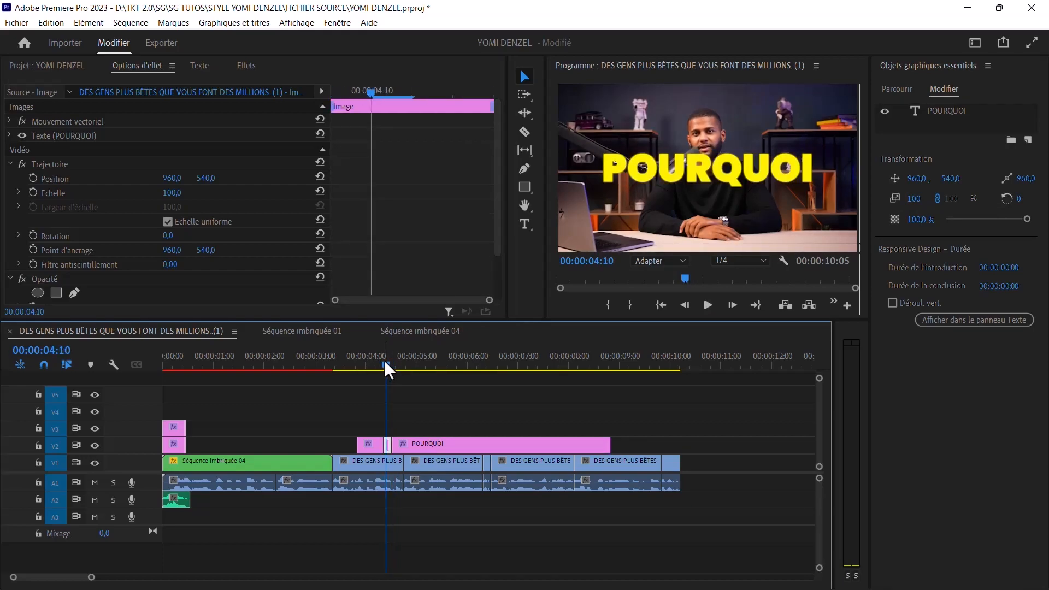
left_click_drag(92, 576, 65, 578)
key("space")
left_click_drag(368, 367, 445, 363)
key("ctrl+k")
key("Right")
left_click(525, 224)
left_click(658, 172)
key("ctrl+a")
type("C'est")
key("Escape")
- Replace the text of the POURQUOI segment at 00:00:04:11 with LE
left_click(586, 443)
key("space")
key("space")
left_click(500, 364)
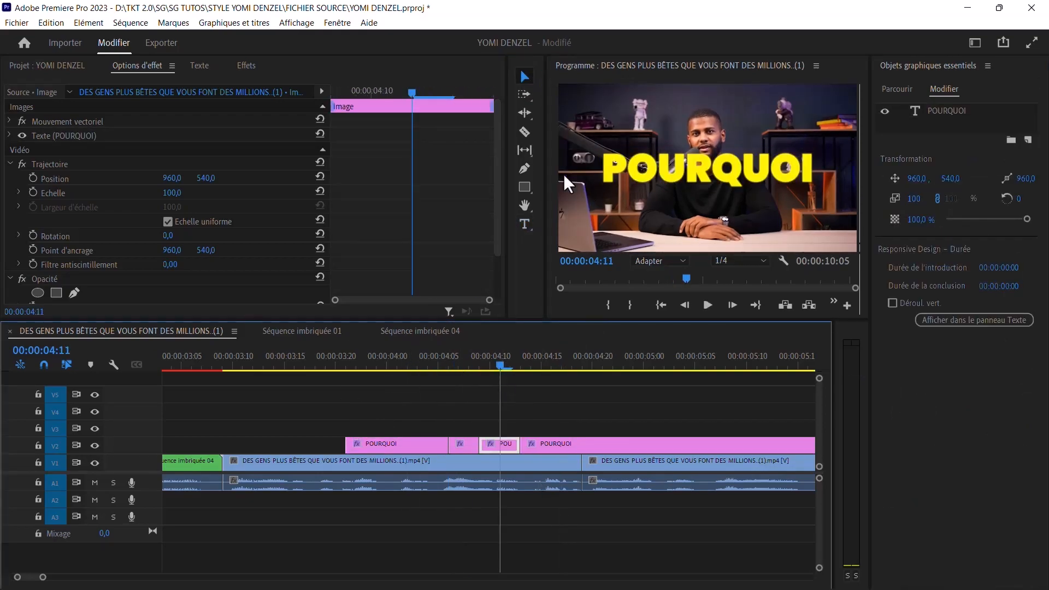
left_click(525, 224)
left_click(655, 172)
key("ctrl+a")
type("LE")
left_click(524, 76)
- Cut the last POURQUOI segment at the end of the video clip beneath it and change the text at 00:00:04:16 to CAS
left_click(398, 364)
key("space")
left_click(590, 443)
left_click(584, 363)
key("ctrl+k")
left_click(552, 363)
left_click(525, 224)
left_click(676, 171)
type("CAS")
key("Escape")
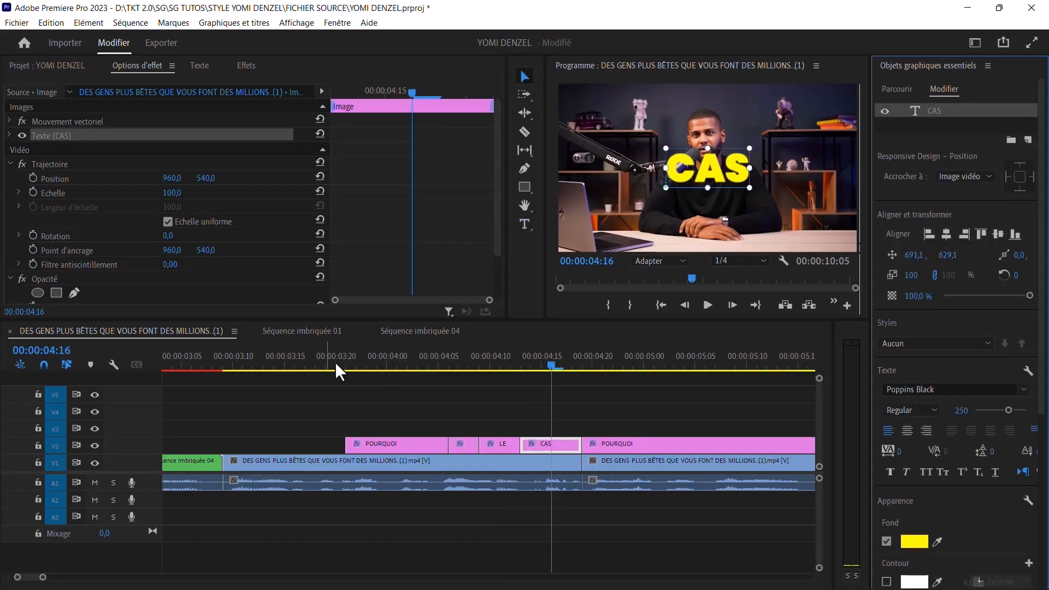
- Play the section after CAS and align the last segment's POURQUOI text to the bottom of the frame
key("space")
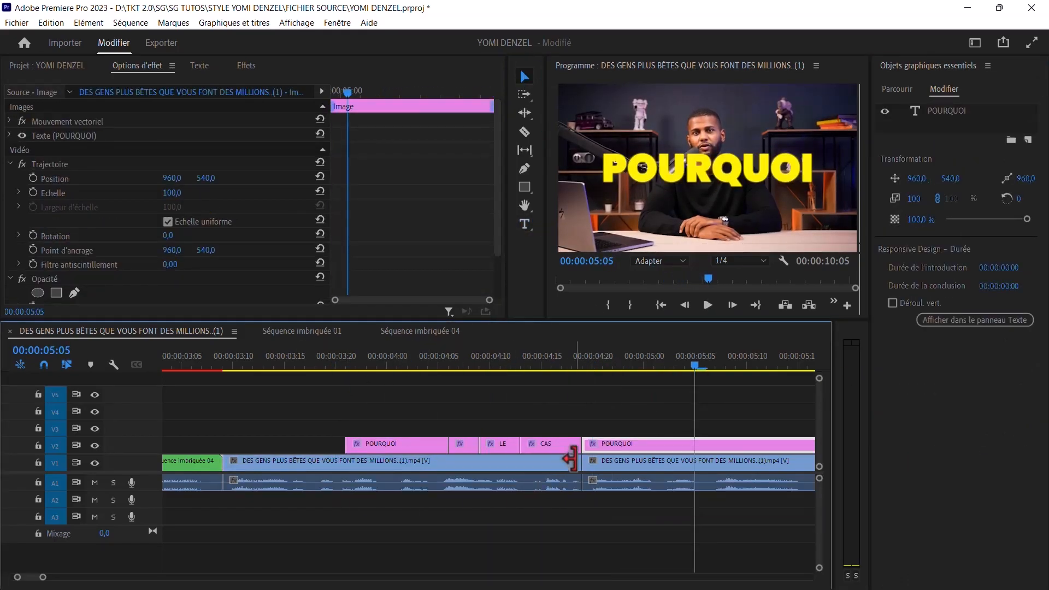
left_click(582, 364)
key("space")
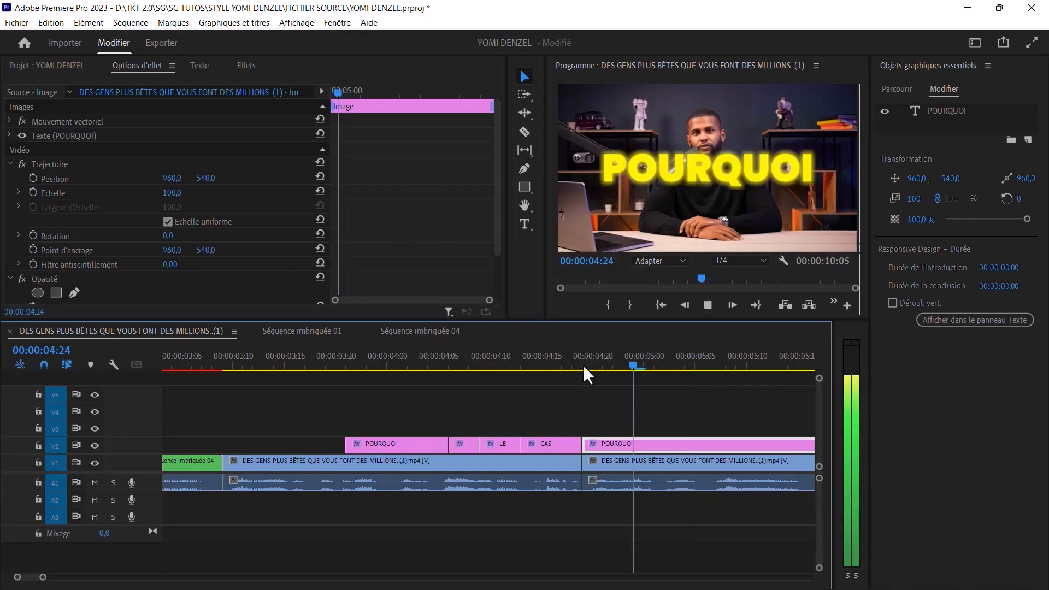
key("space")
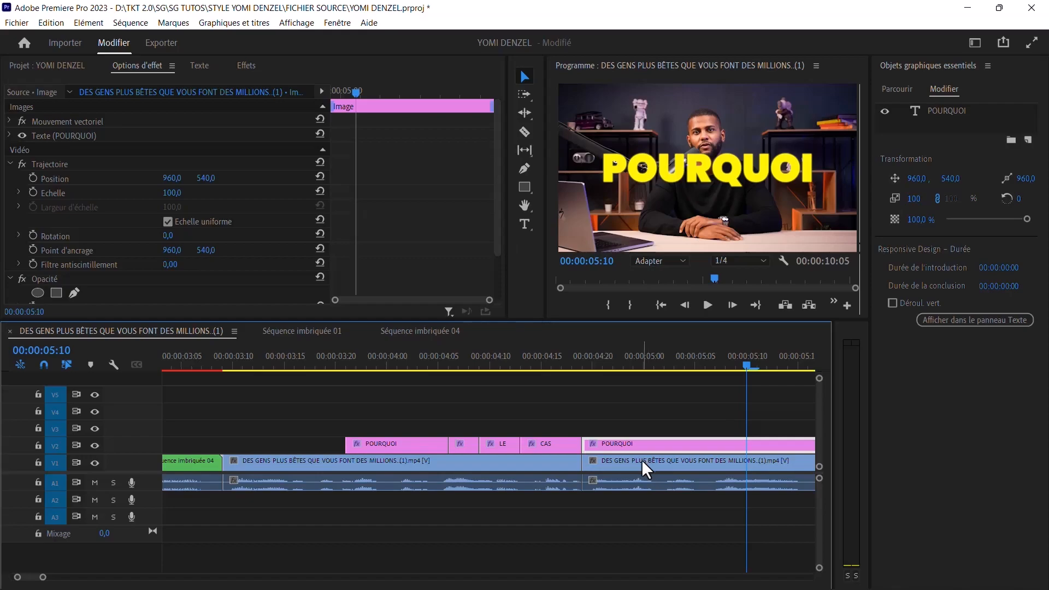
scroll(641, 460, "down", 4)
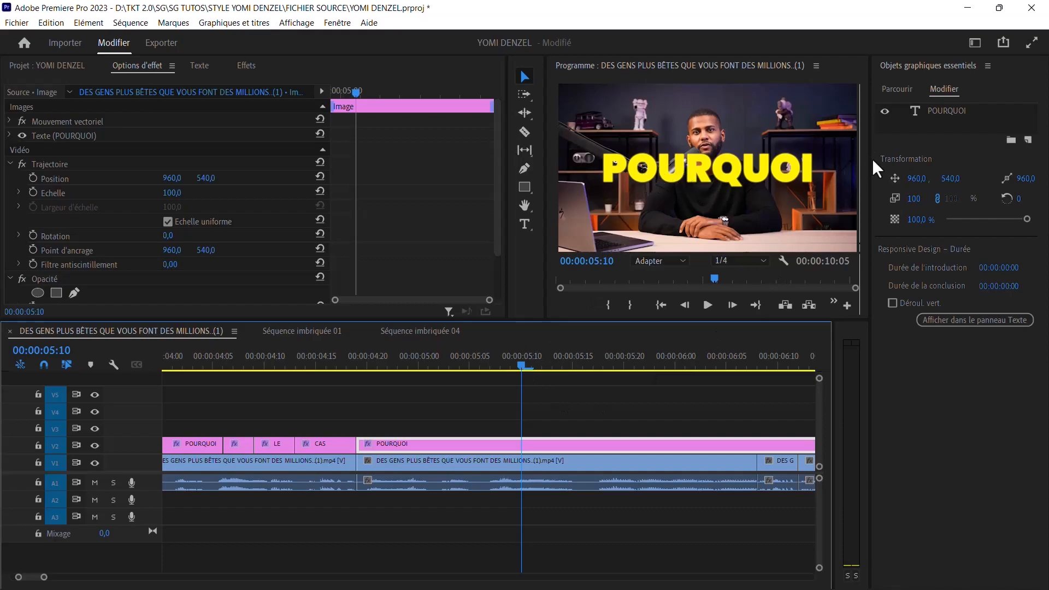
left_click(929, 110)
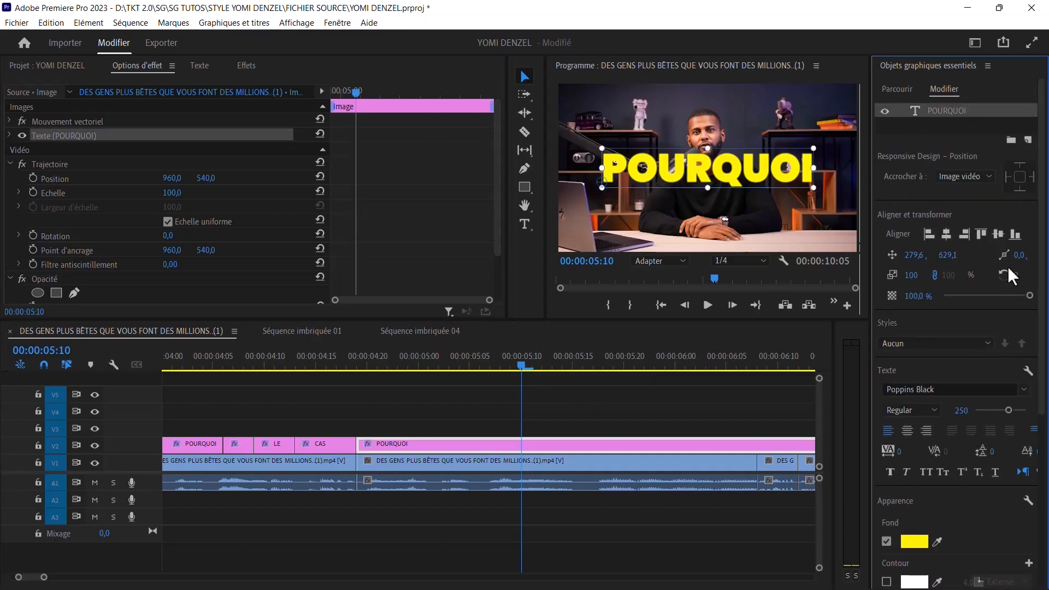
left_click(1014, 236)
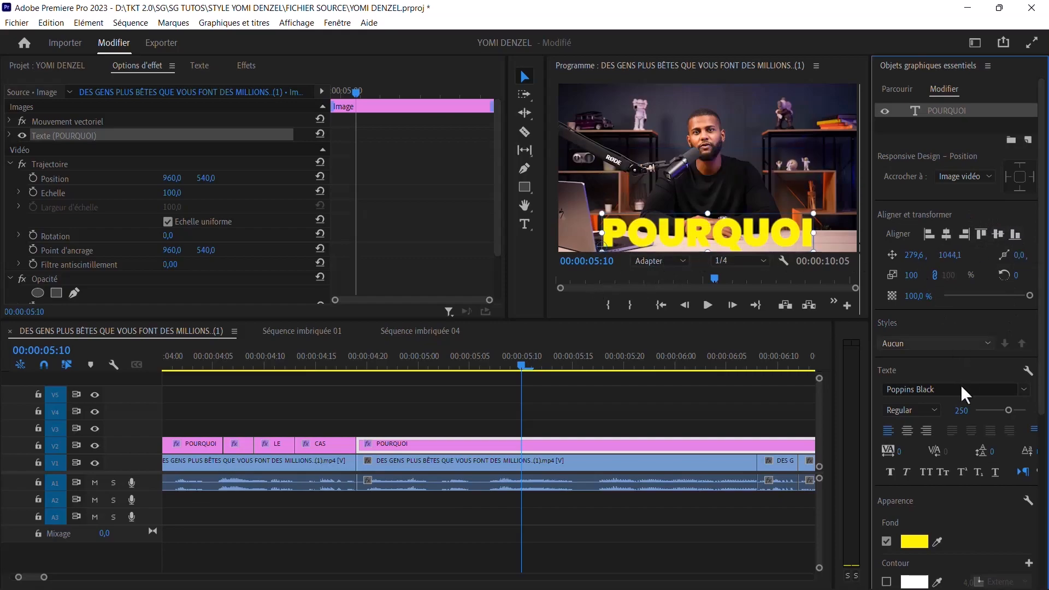
- Set the font size of the bottom-aligned POURQUOI text to 100
left_click_drag(962, 411, 897, 410)
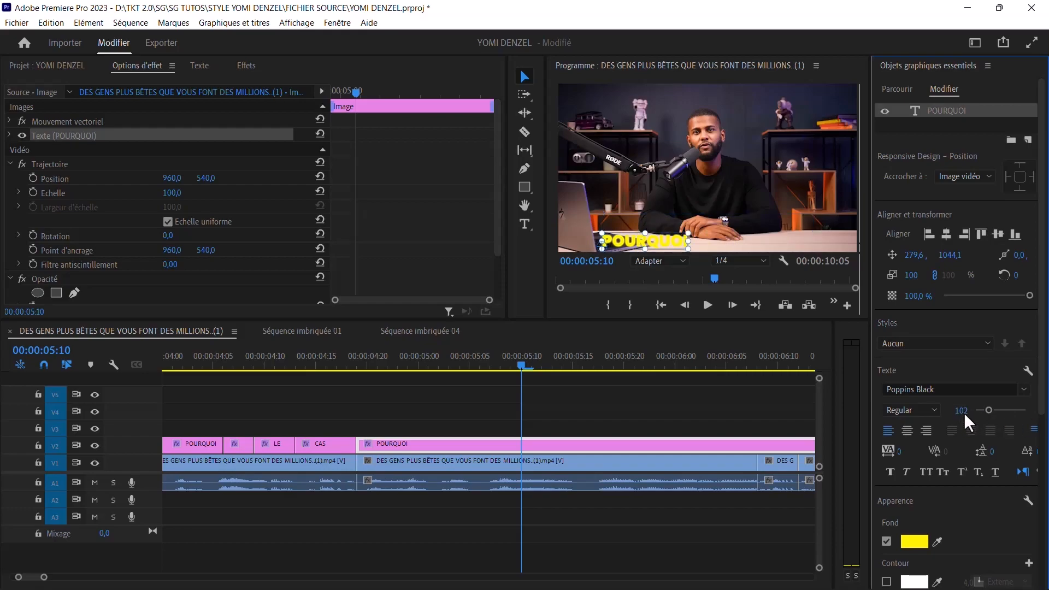
left_click(962, 411)
left_click(957, 405)
key("Delete")
key("Delete")
key("Delete")
key("Return")
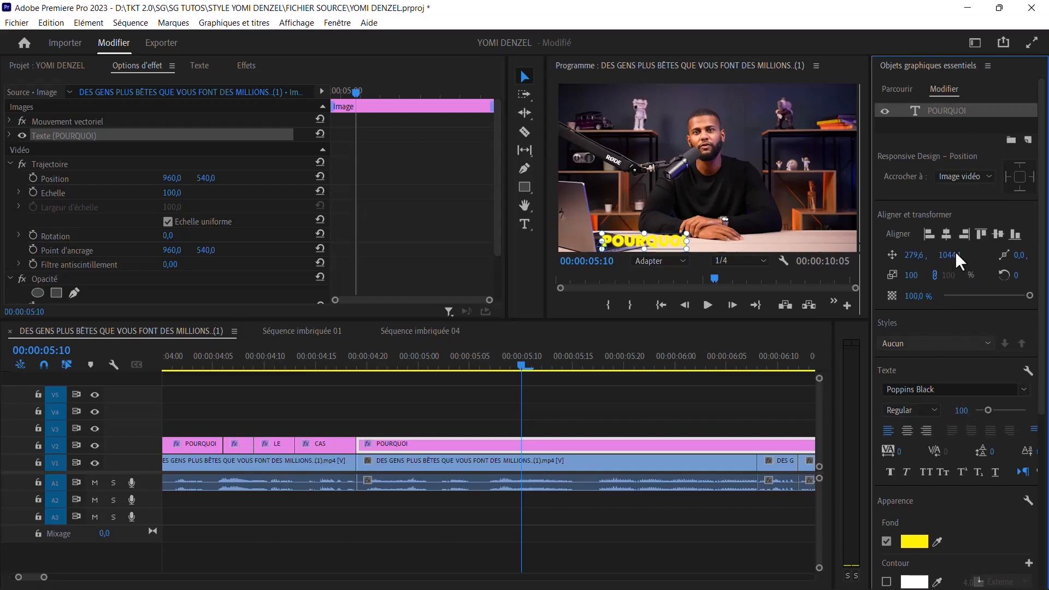
- Center the small POURQUOI text horizontally, raise it to a vertical position of 905,1, and play it back
left_click(943, 233)
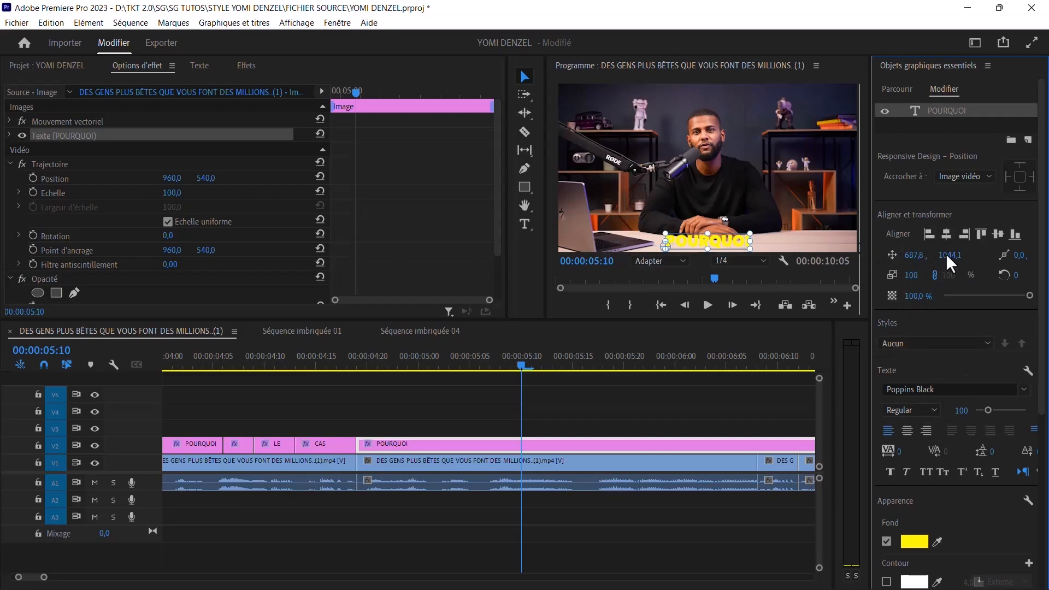
left_click_drag(947, 255, 872, 255)
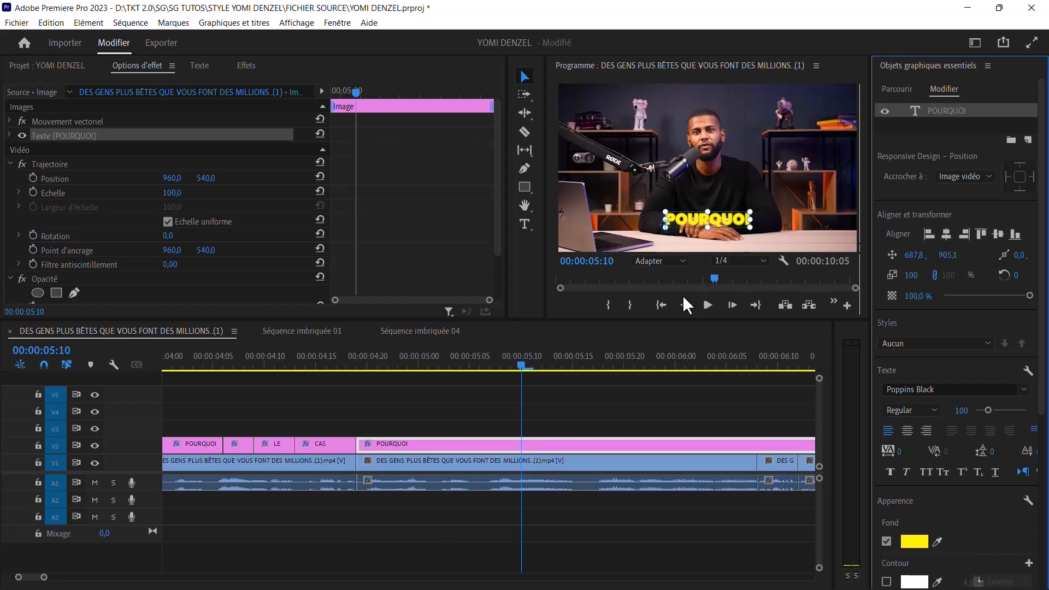
left_click(341, 359)
key("space")
key("space")
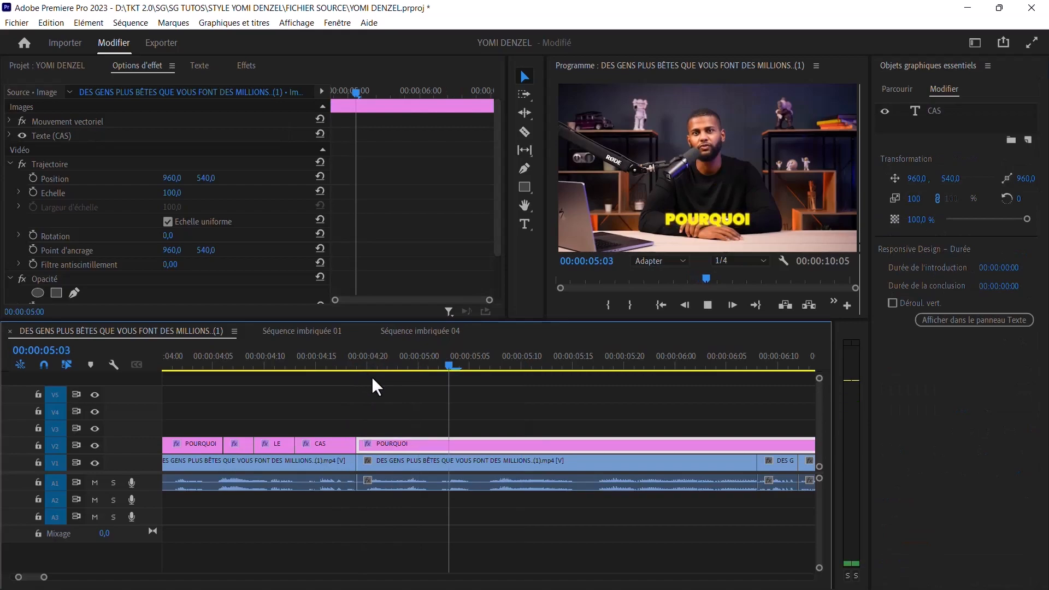
- Split the small POURQUOI subtitle into word segments reading ET, SURTOUT and COMMENT, and center COMMENT horizontally
left_click(376, 460)
left_click(276, 361)
key("space")
key("space")
left_click(372, 365)
key("space")
key("ctrl+k")
key("space")
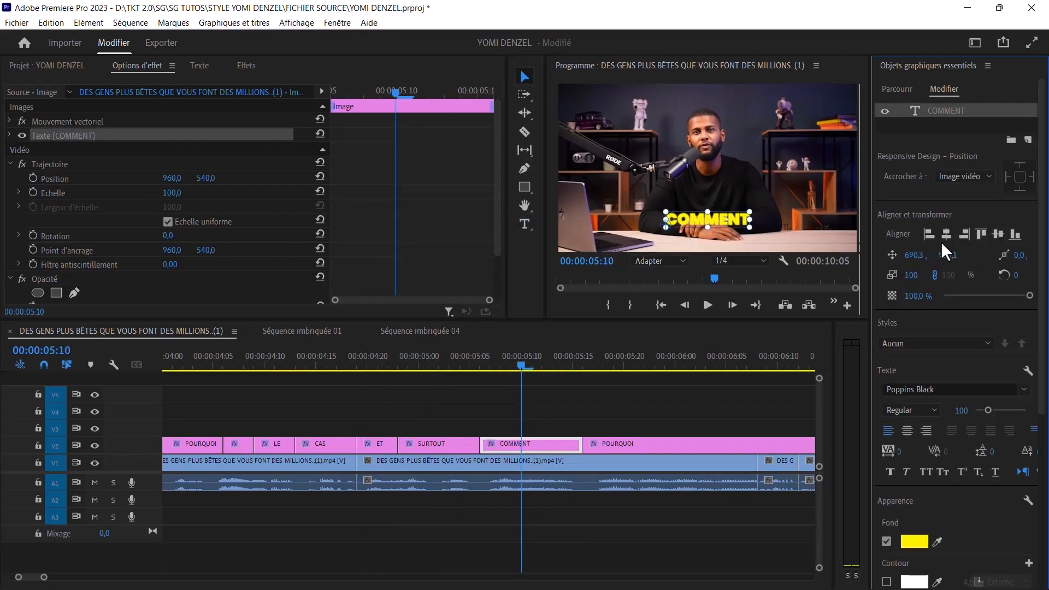
left_click(940, 242)
key("space")
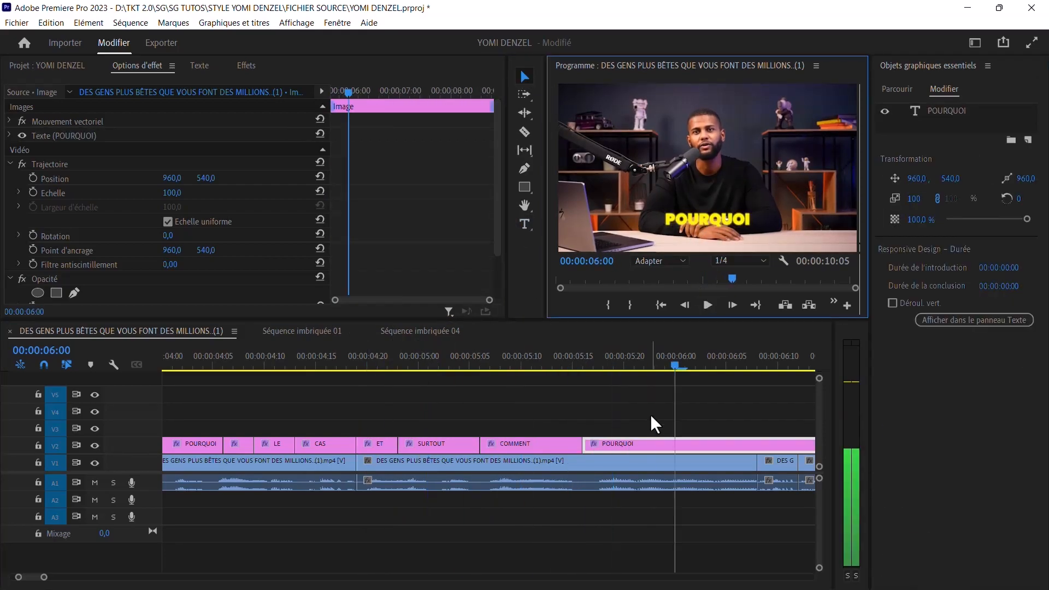
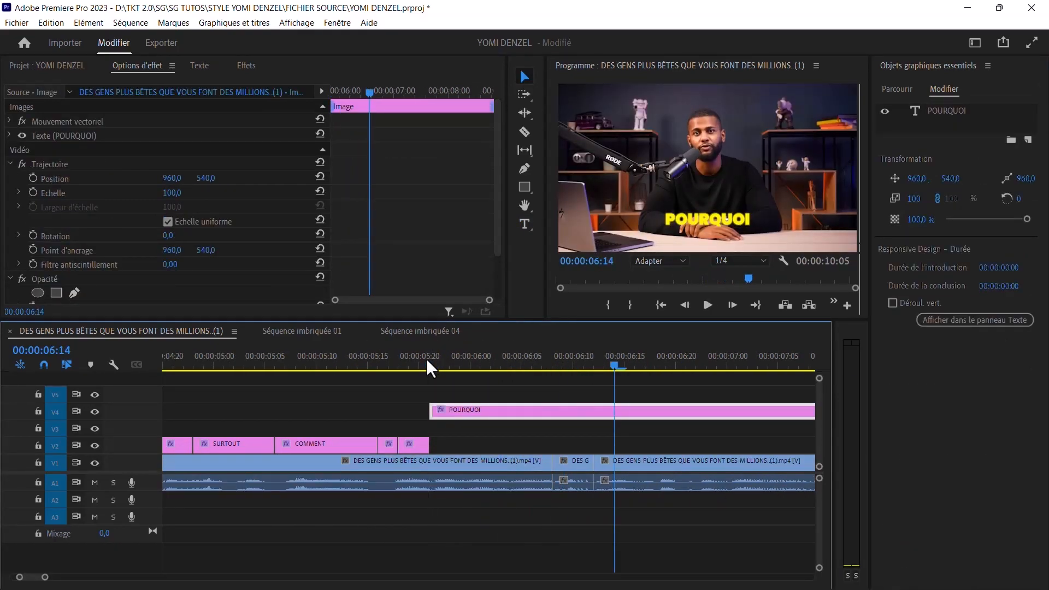
- Shorten the POURQUOI clip on V4 to end at about 00:00:06:12 and center its text vertically
key("Left")
key("Left")
key("ctrl+k")
left_click(549, 362)
key("Delete")
left_click_drag(551, 411, 592, 410)
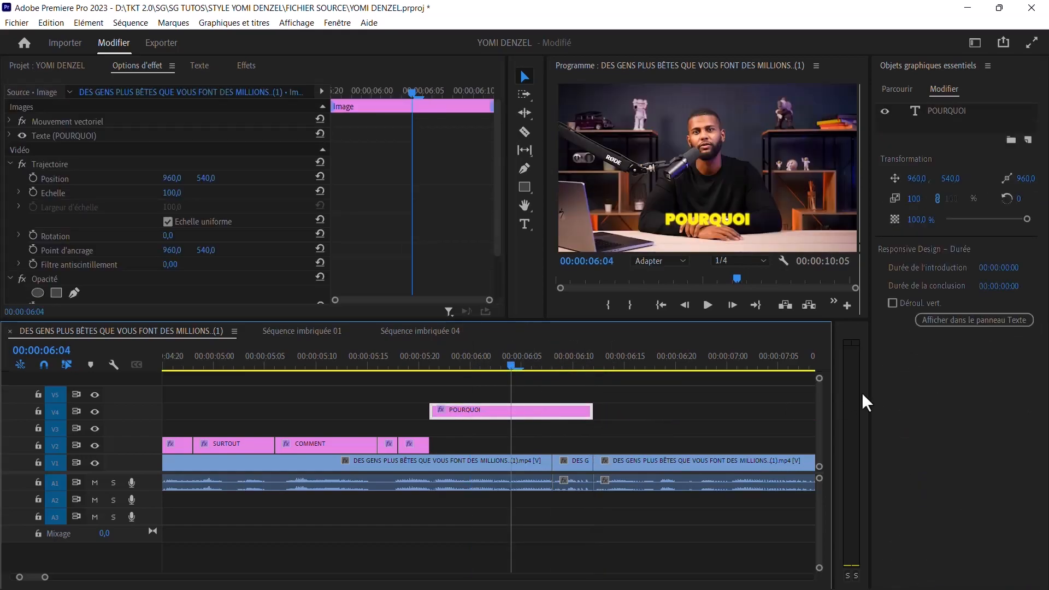
left_click(936, 110)
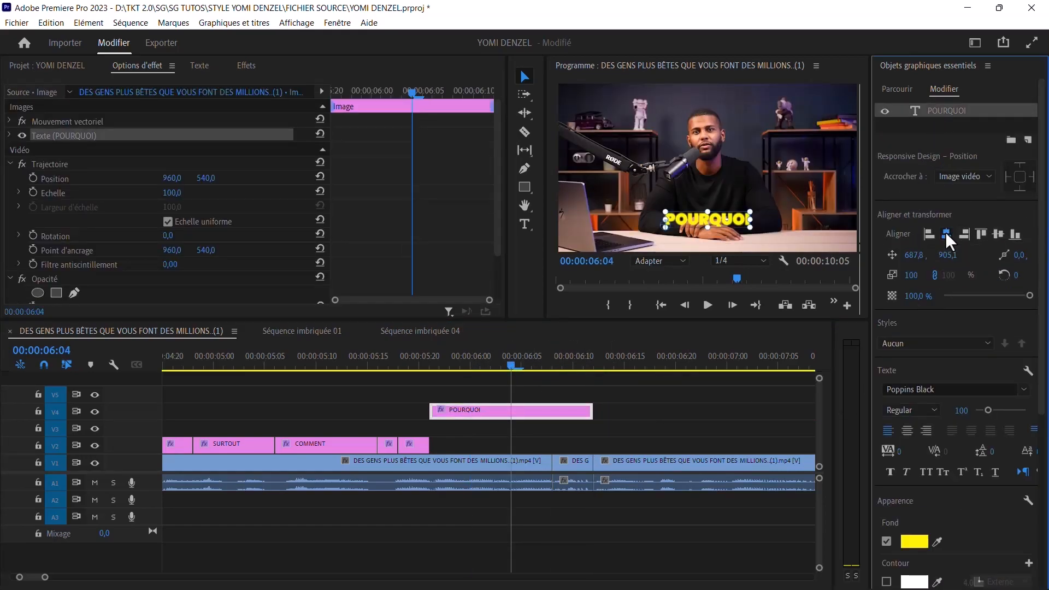
left_click(995, 234)
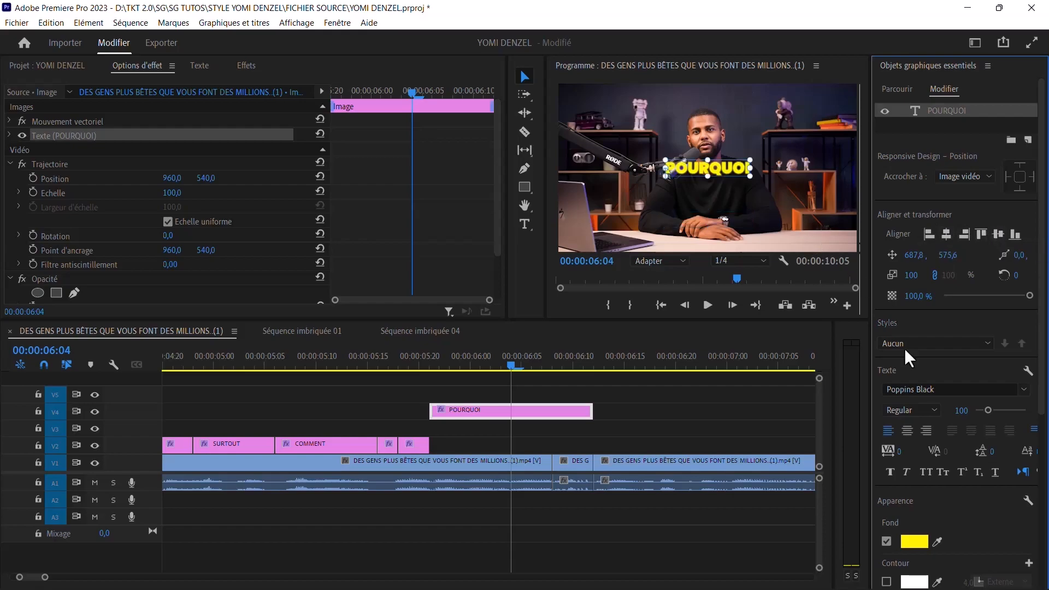
- Try font size 300 for the V4 POURQUOI text and center it horizontally and vertically
left_click(962, 411)
type("300")
key("Return")
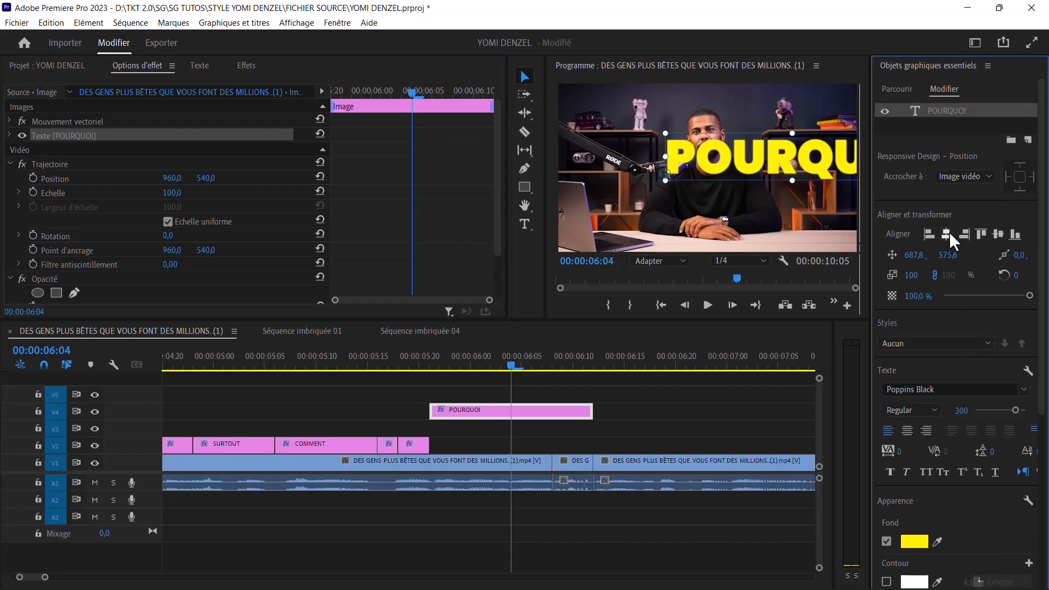
left_click(946, 234)
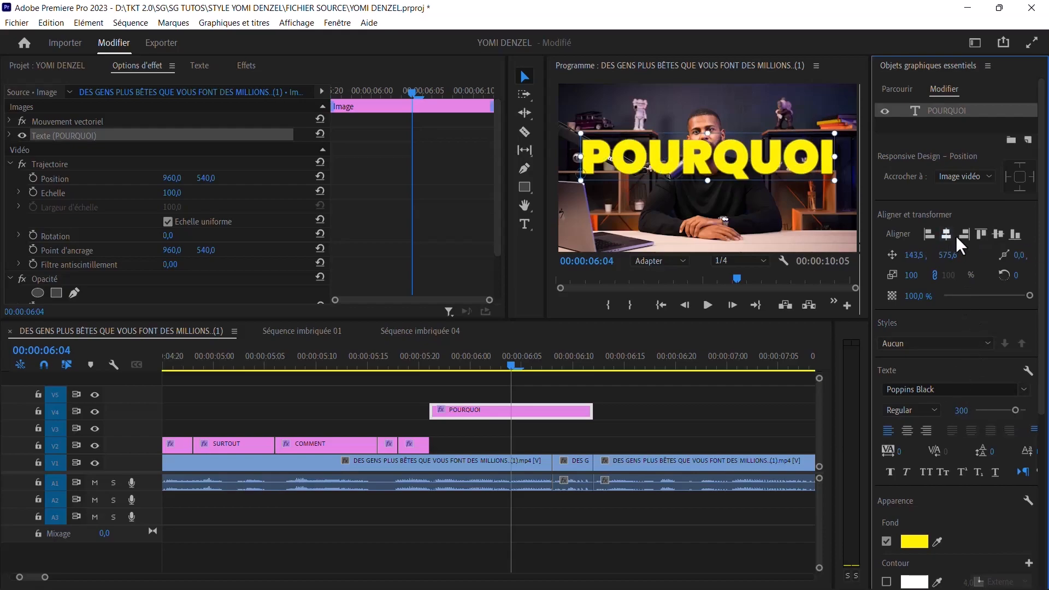
left_click(996, 235)
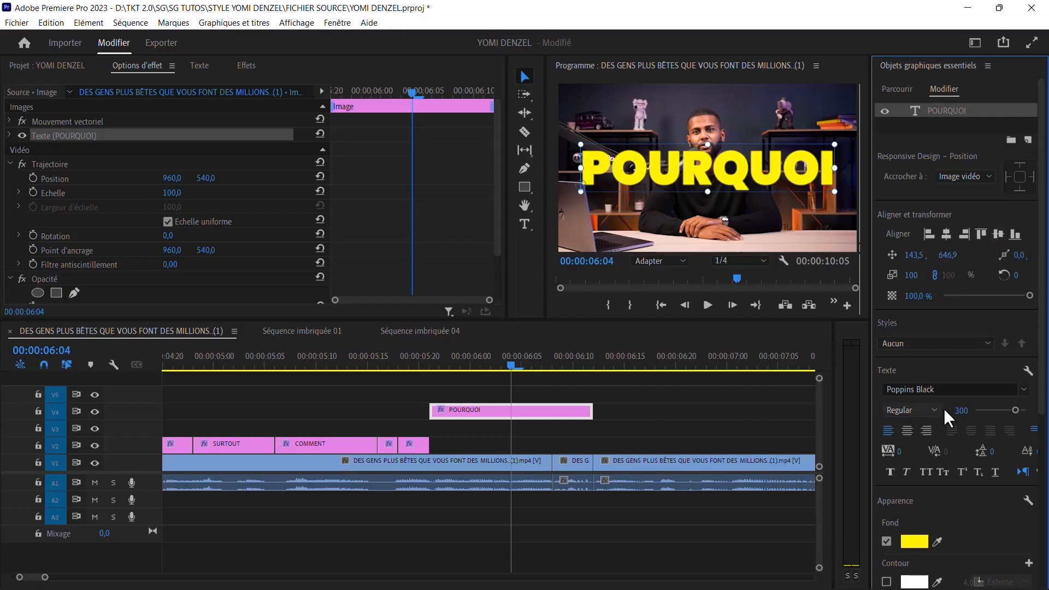
- Set the V4 POURQUOI text's font size to 270 and center it vertically and horizontally in the frame
left_click(959, 411)
type("270")
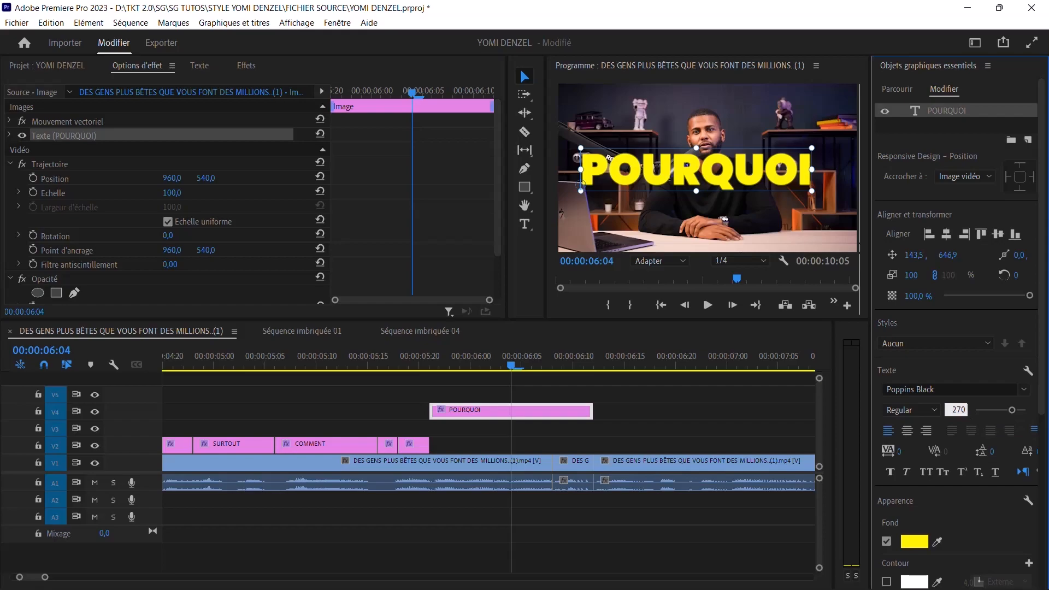
key("Return")
left_click(997, 235)
left_click(946, 235)
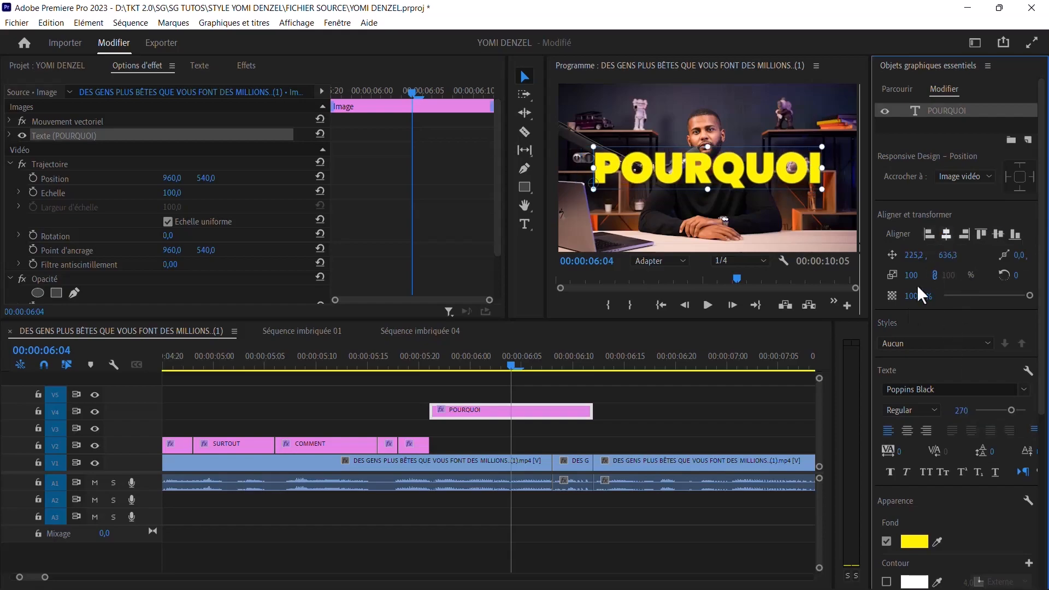
- Fill the POURQUOI text with a linear gradient from the existing yellow to green 01FF00 at an 85° angle
left_click_drag(1041, 373, 1043, 538)
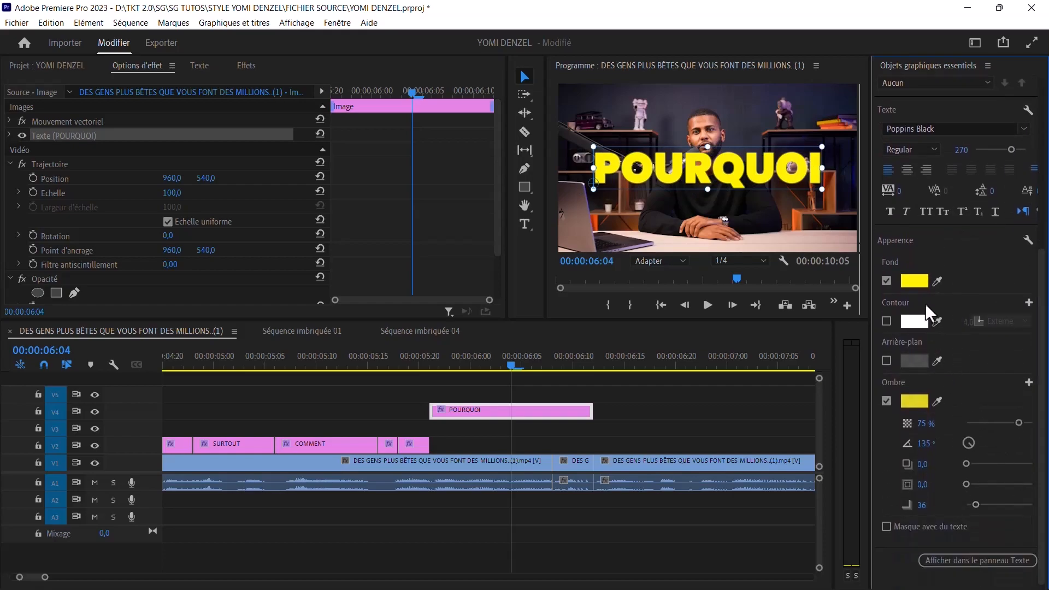
left_click(907, 279)
left_click(433, 198)
left_click(402, 226)
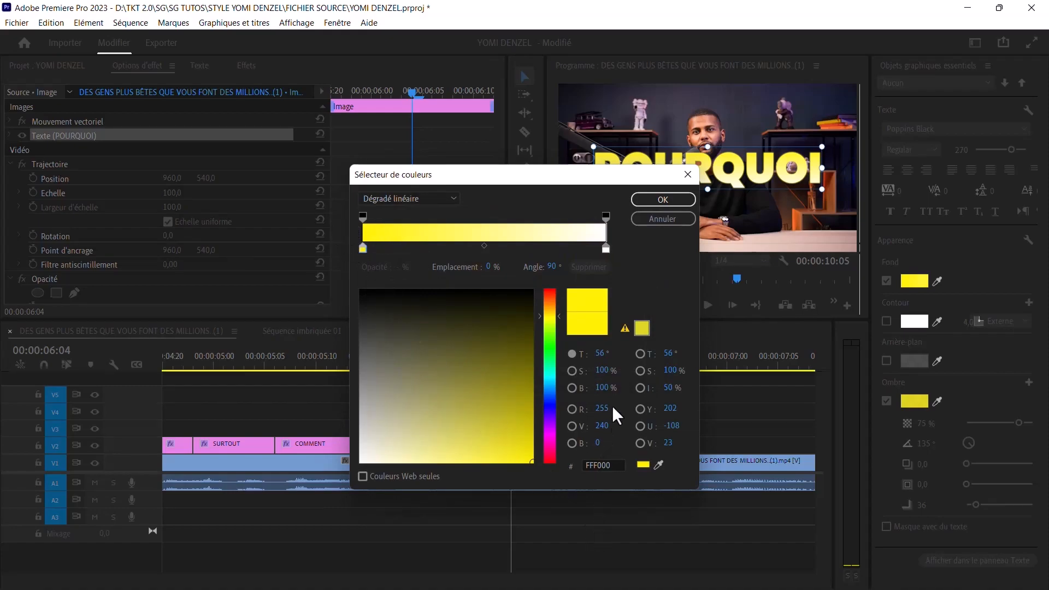
left_click(605, 249)
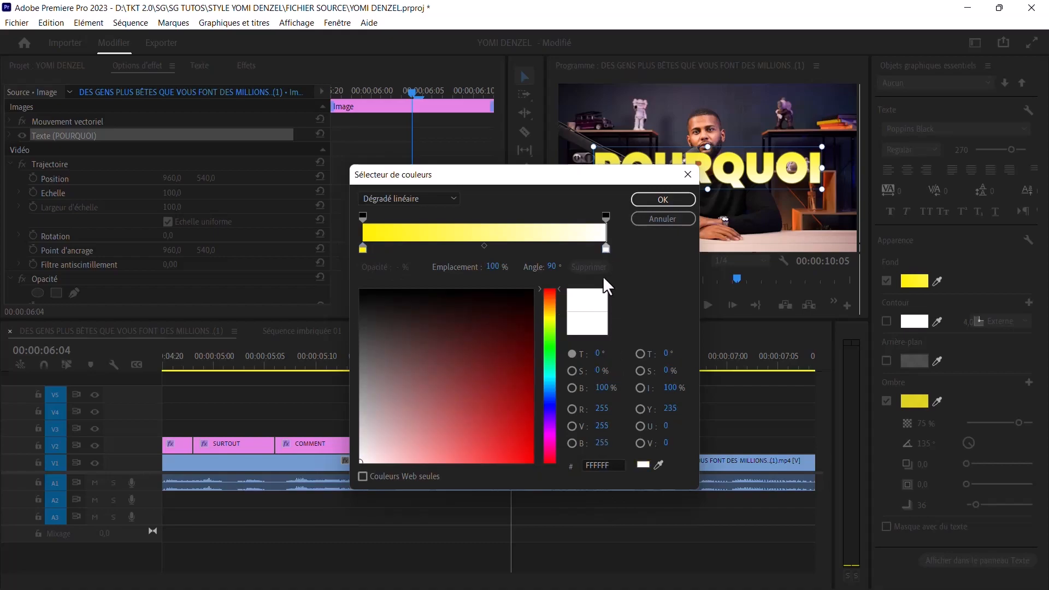
left_click(601, 465)
double_click(602, 464)
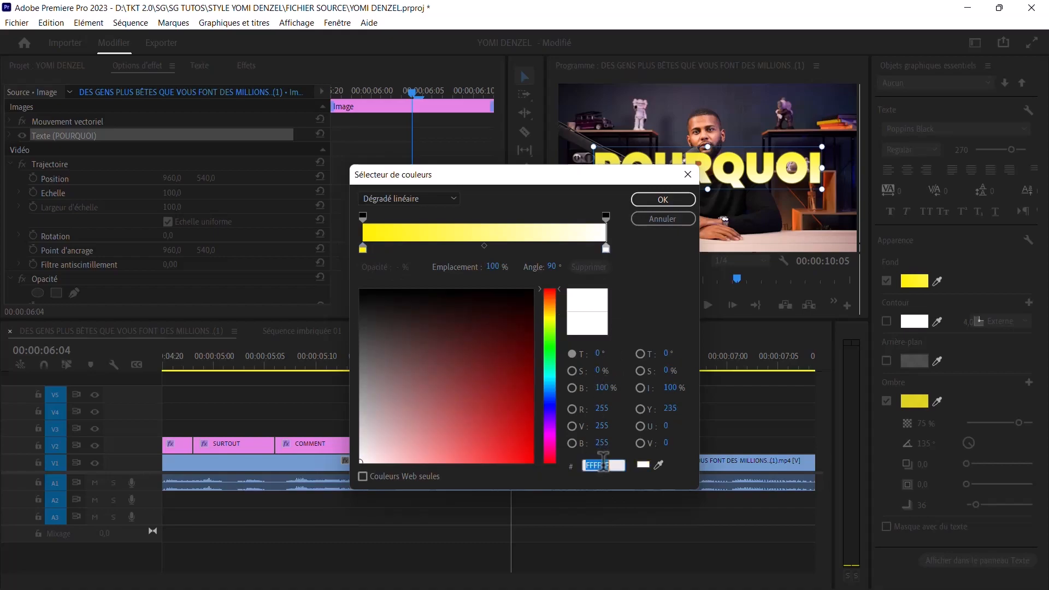
type("01FF00")
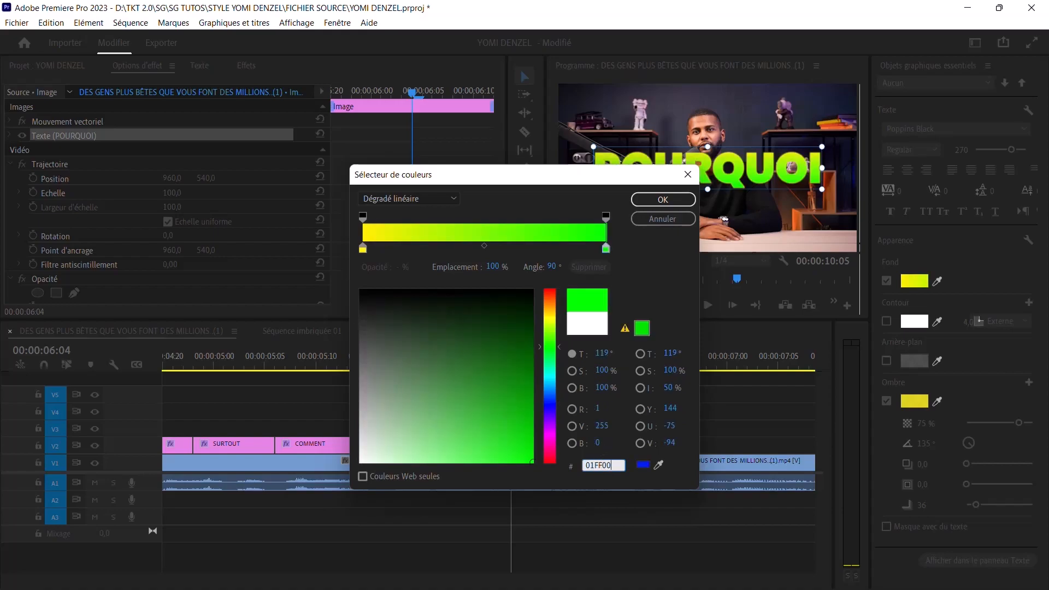
left_click(550, 266)
type("85")
key("Return")
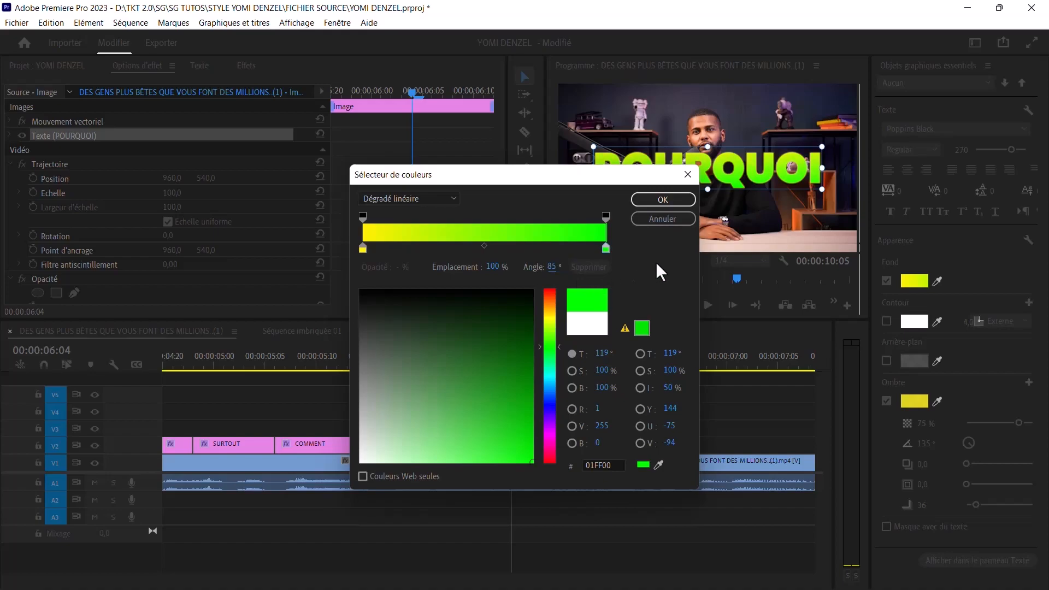
left_click(658, 200)
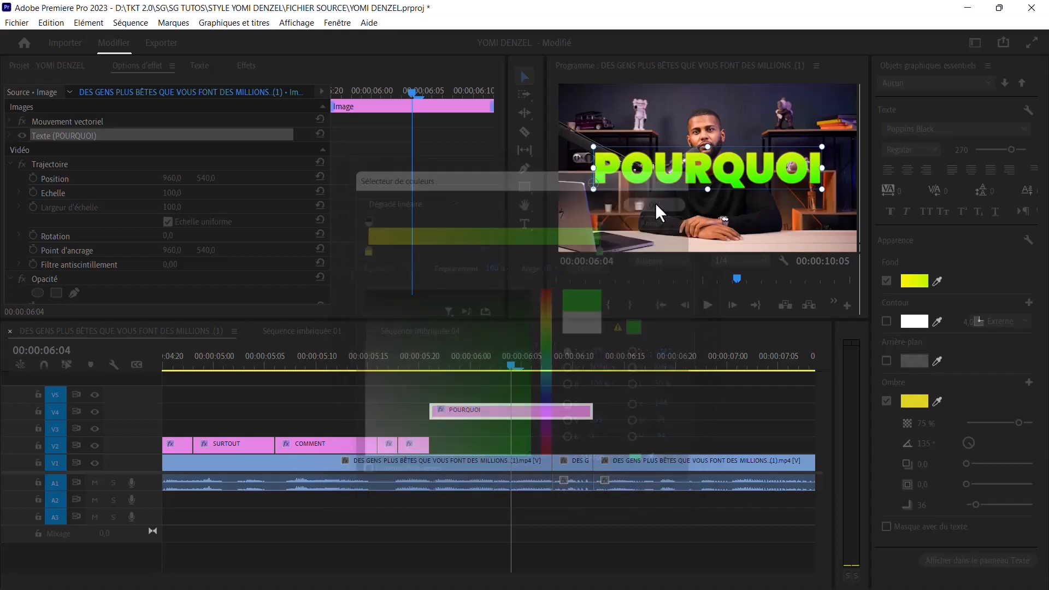
- Switch the POURQUOI text's shadow colour to a linear gradient and set its starting colour to FFF000
left_click(913, 401)
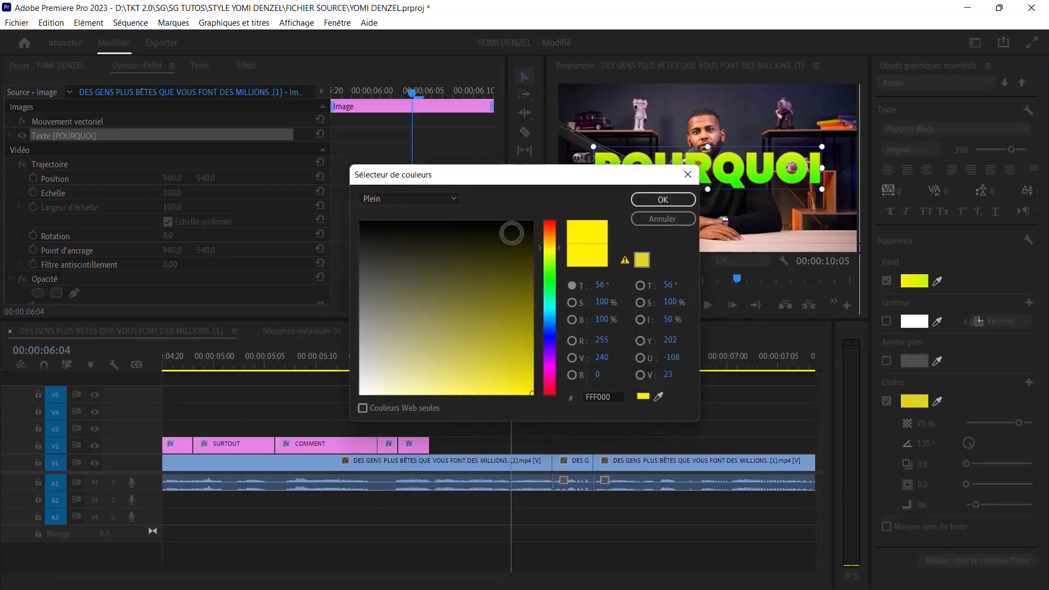
left_click(437, 202)
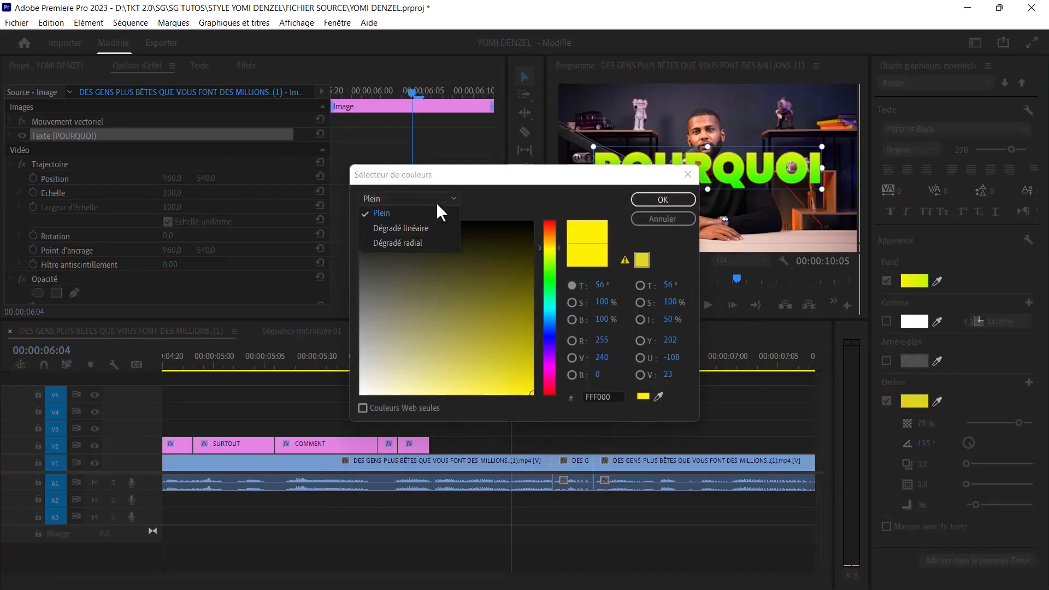
left_click(420, 228)
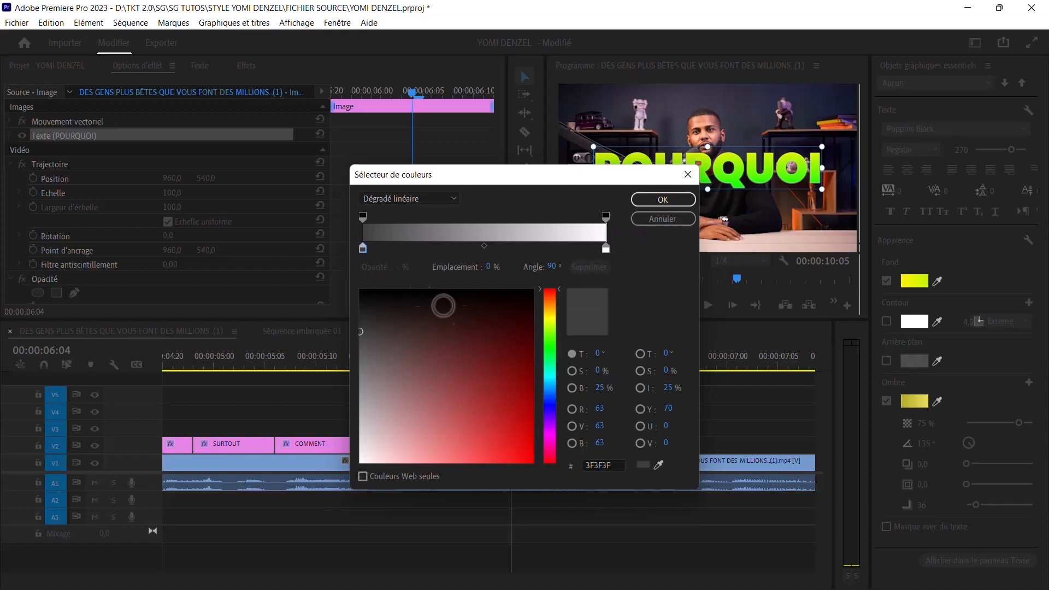
left_click(613, 463)
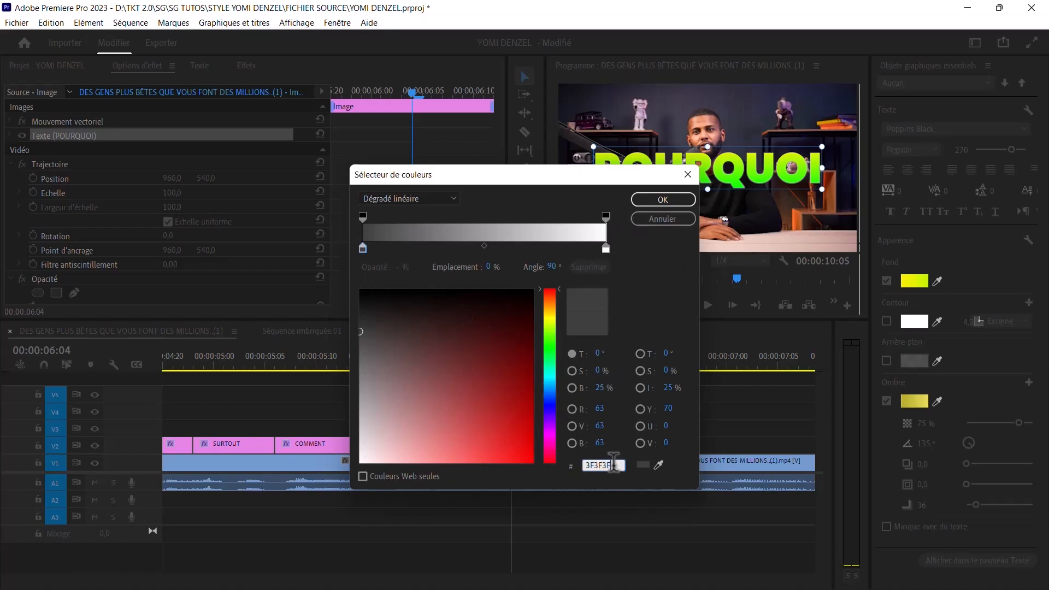
key("BackSpace")
type("00FFF0")
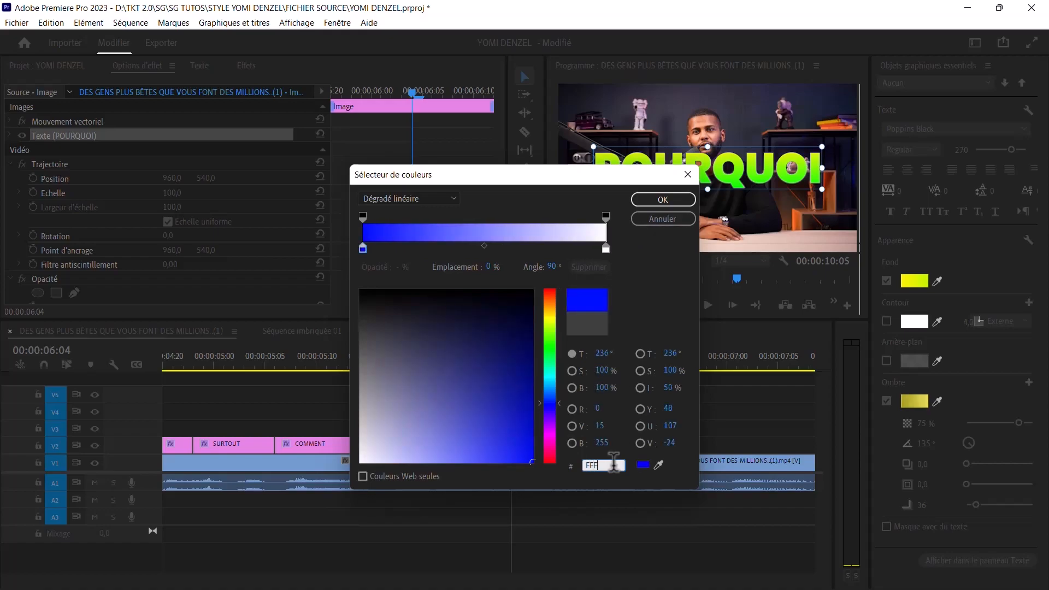
type("000")
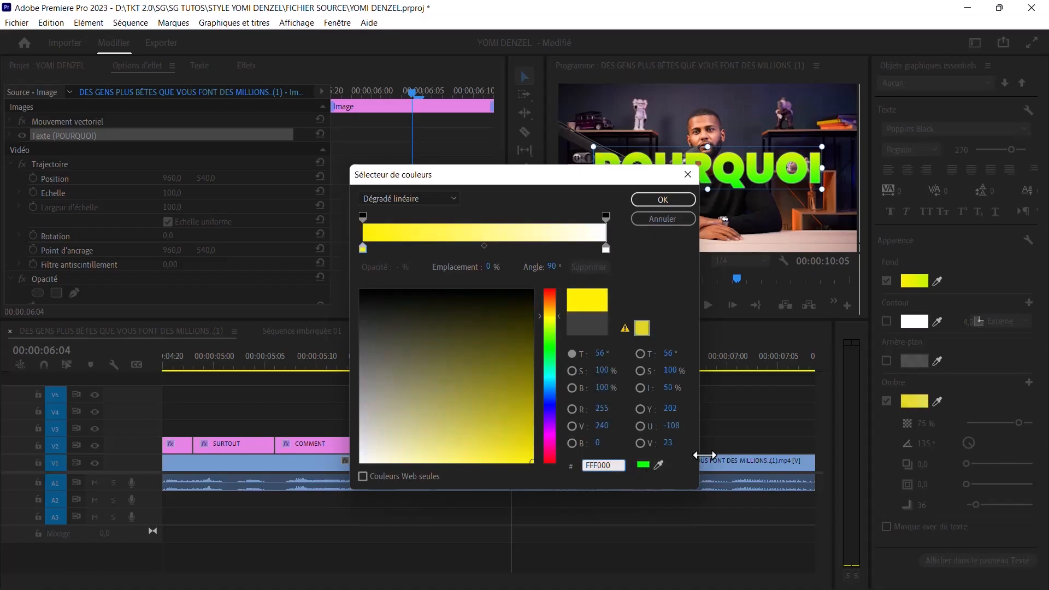
- Set the end colour of the shadow gradient to 01FF00 and apply it
left_click(606, 248)
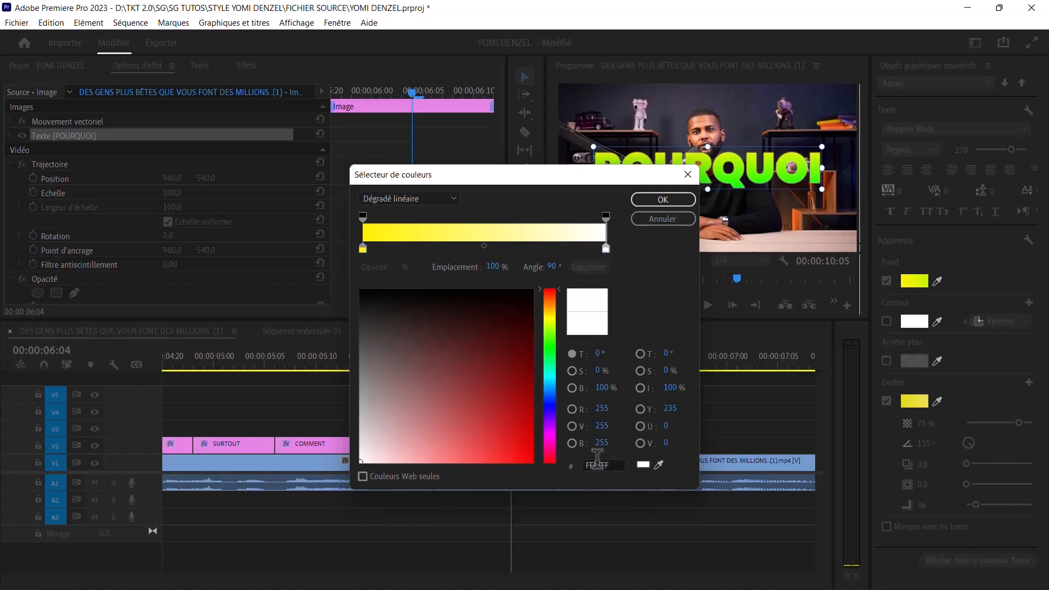
left_click(598, 463)
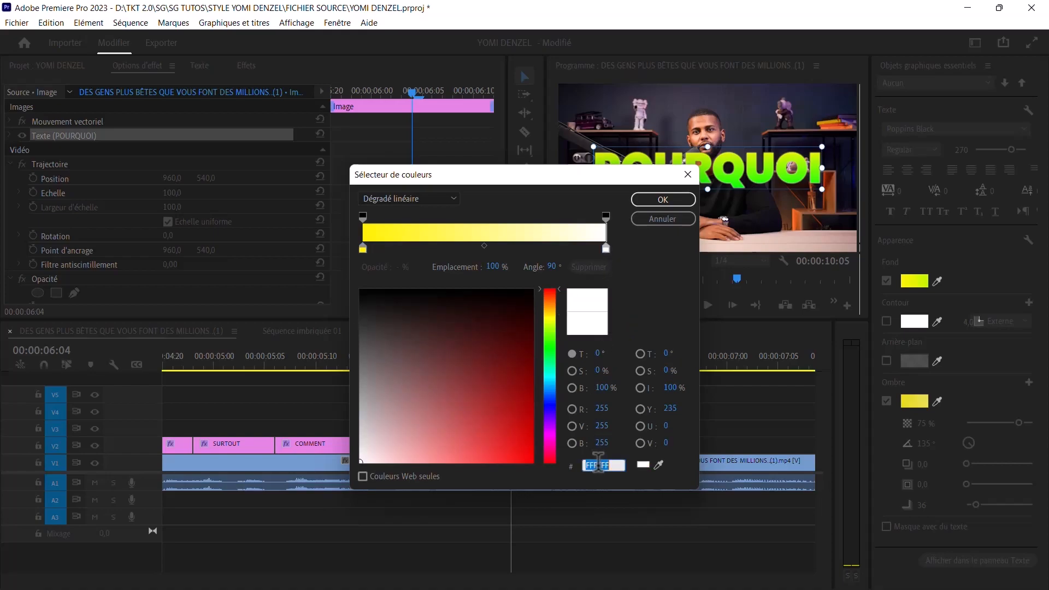
type("001FF0")
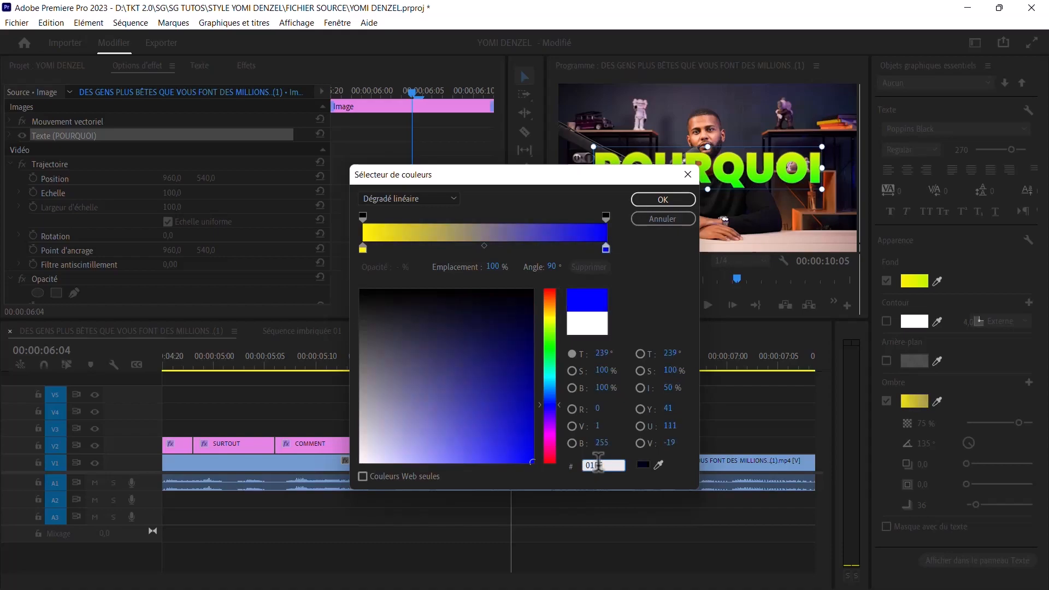
type("0")
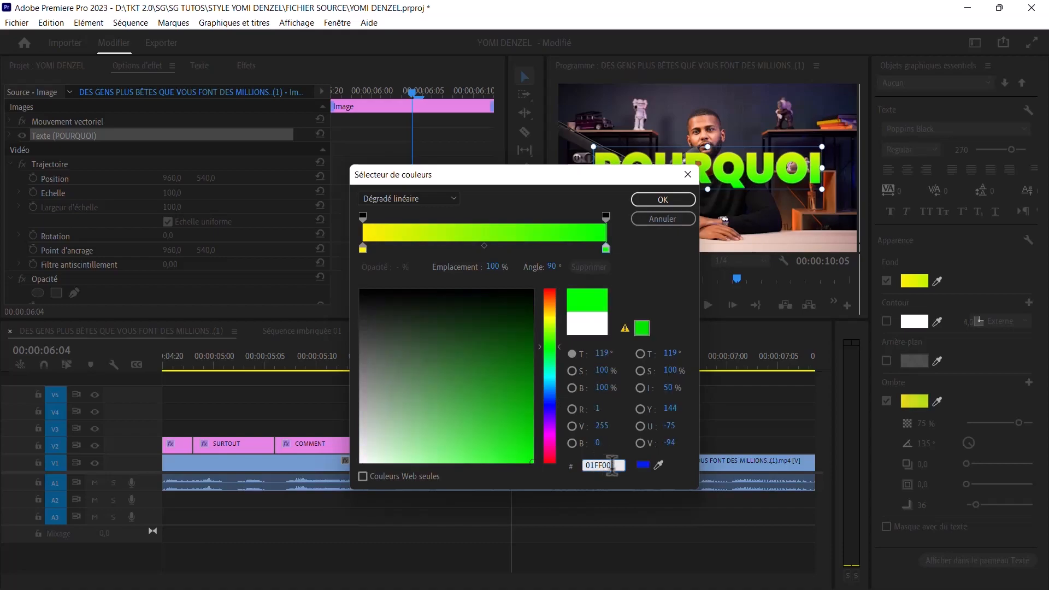
left_click(655, 201)
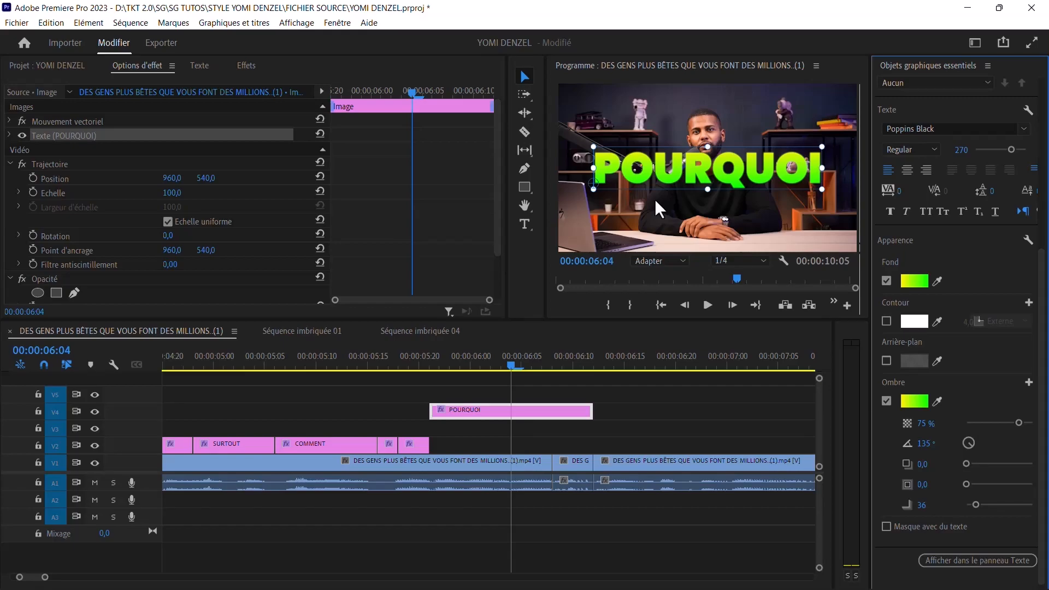
- Change the V4 title text to REJOINDRE and split its clip at about 00:00:06:07
left_click(440, 364)
key("t")
left_click_drag(1042, 219, 1042, 146)
left_click(520, 365)
left_click(707, 307)
left_click(551, 365)
key("Left")
key("ctrl+k")
key("Right")
- Replace the text of the second V4 title segment with LE CAMP
left_click(527, 223)
double_click(656, 187)
type("LE CAMP")
left_click(524, 76)
left_click(429, 365)
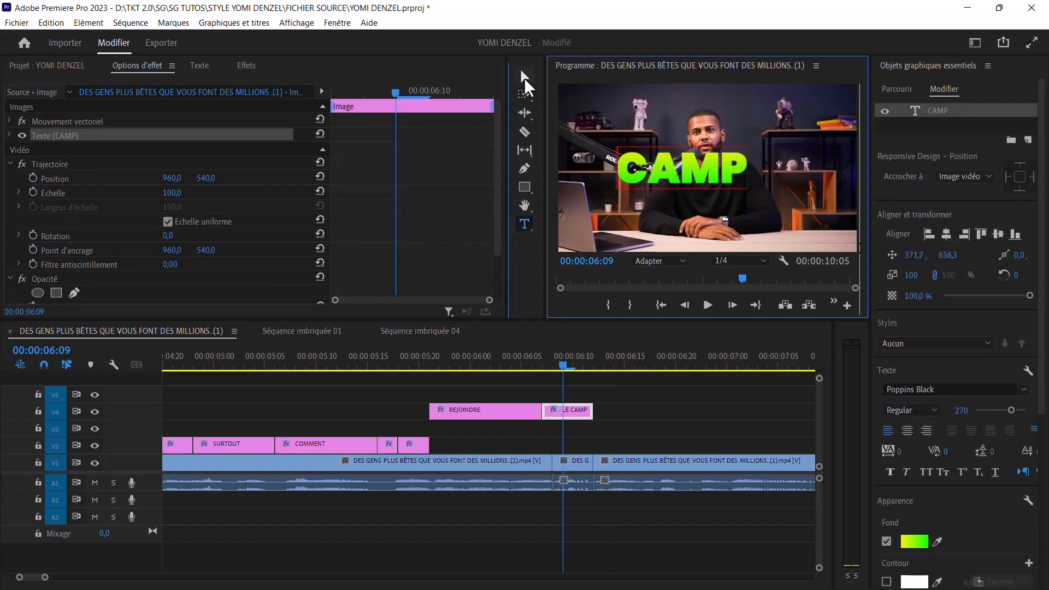
left_click(459, 365)
key("ctrl+shift+z")
key("ctrl+shift+z")
key("ctrl+shift+z")
key("ctrl+shift+z")
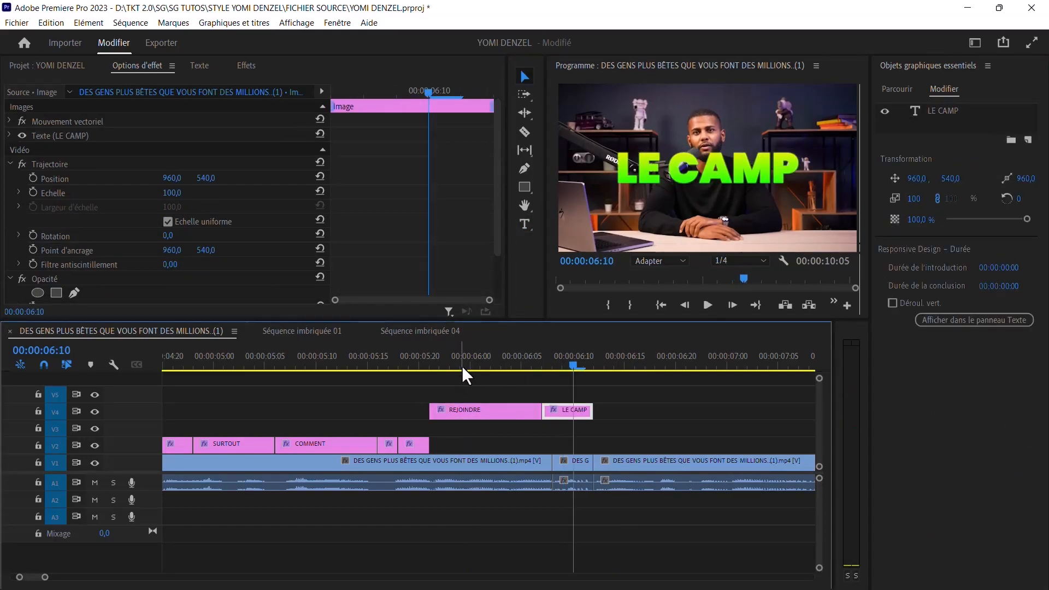
- Import the Money Emoji PNG and place it on V5, starting at the beginning of the REJOINDRE clip
left_click(39, 67)
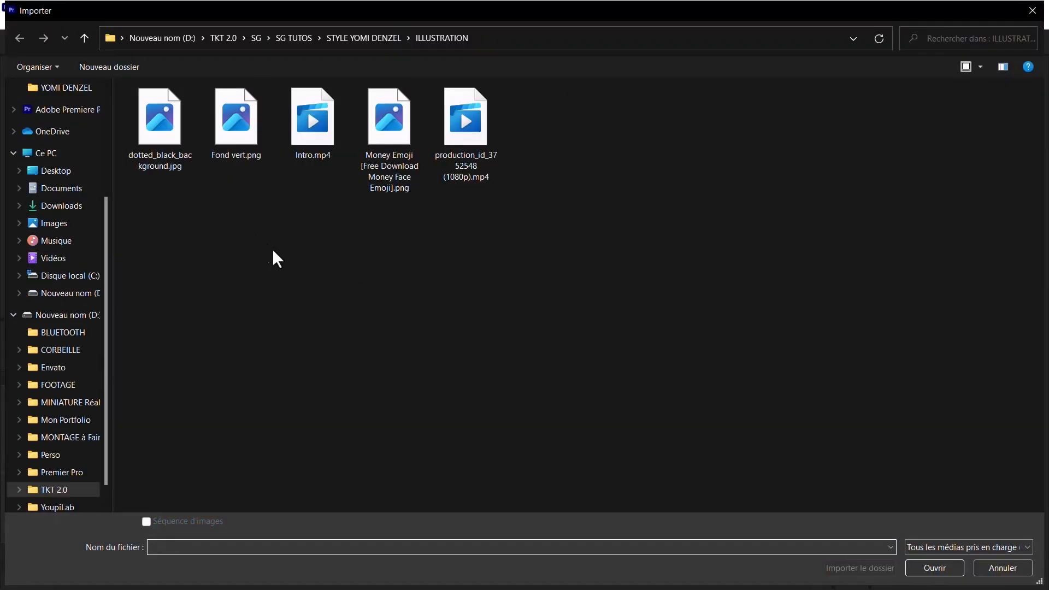
left_click(388, 127)
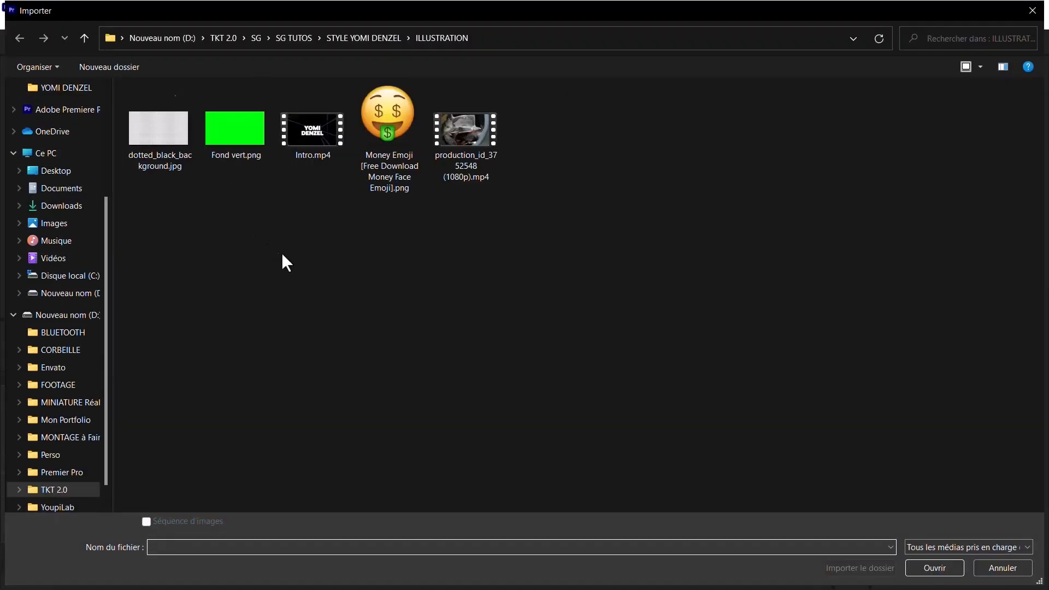
left_click(935, 567)
left_click_drag(62, 240, 438, 394)
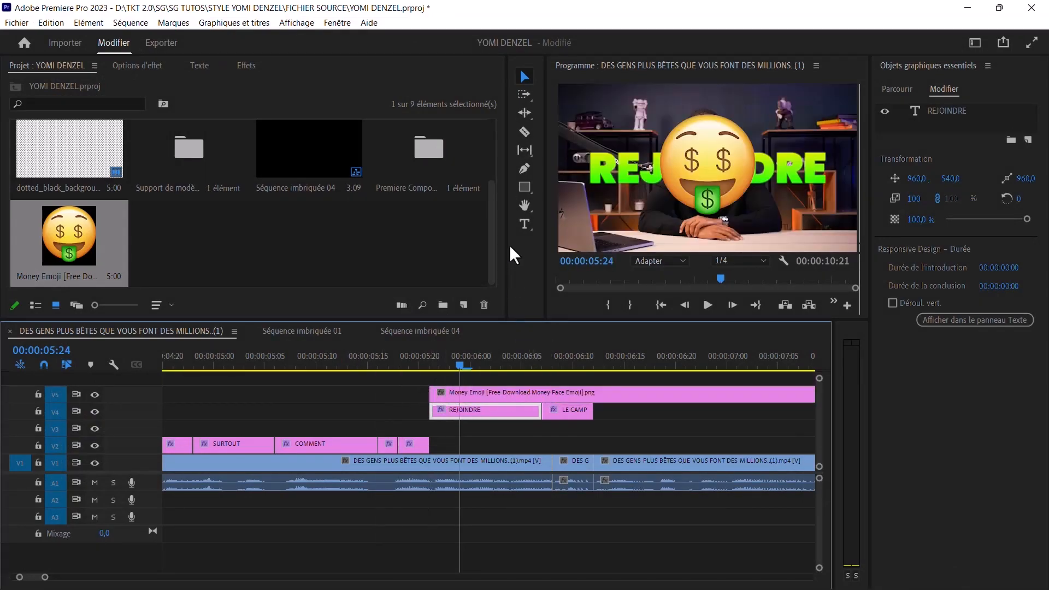
- Cut the emoji clip on V5 at the end of the LE CAMP clip and delete the excess part
left_click(525, 132)
left_click(596, 393)
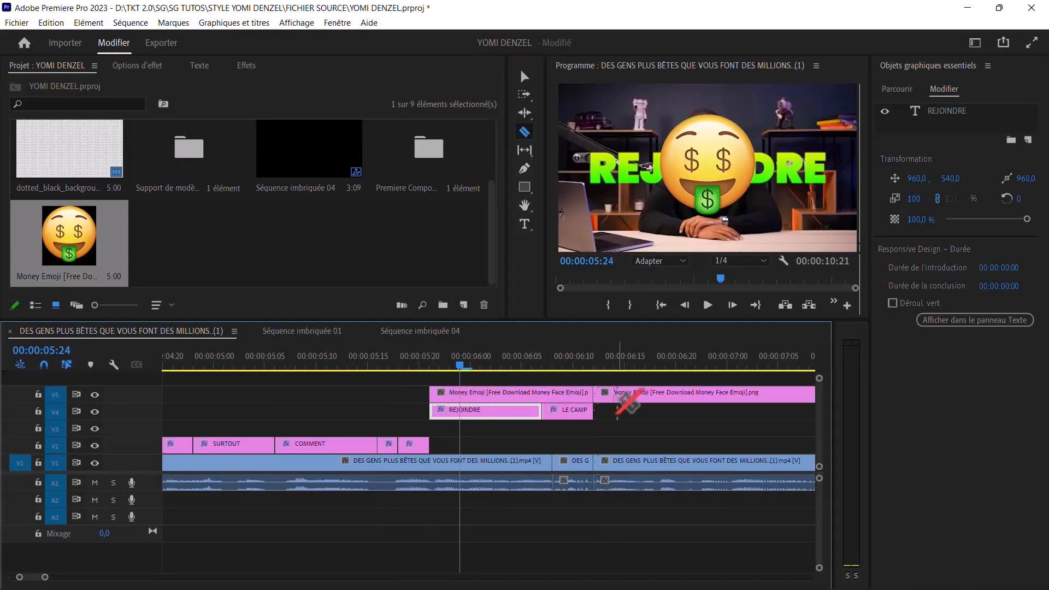
key("v")
left_click(616, 389)
key("Delete")
- Scale the emoji on V5 to 28 and set its vertical position to 351
left_click(540, 397)
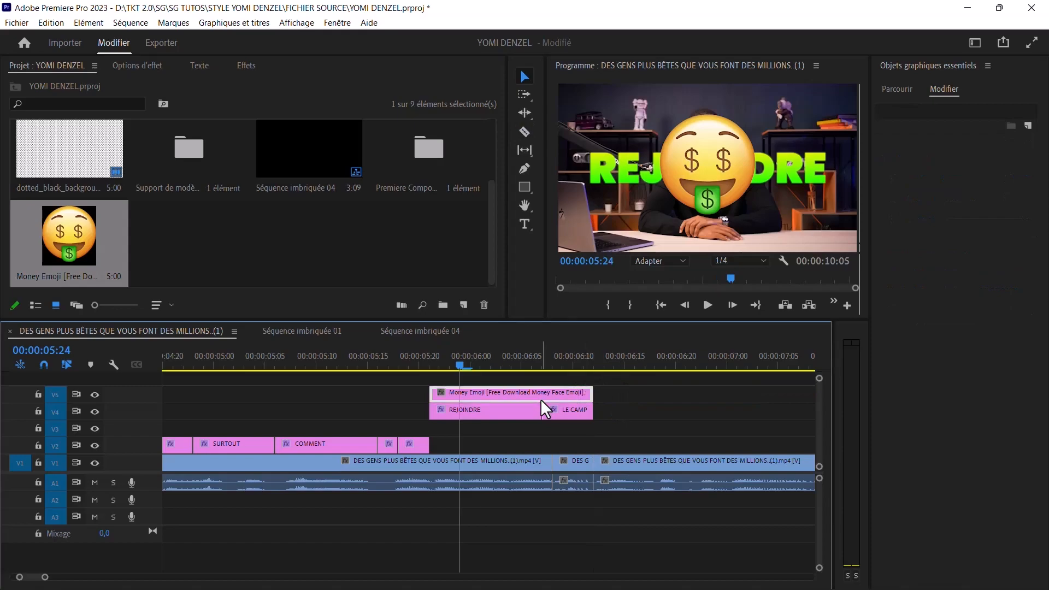
mouse_move(173, 149)
left_mouse_down()
mouse_move(141, 150)
mouse_move(193, 135)
mouse_move(181, 149)
left_mouse_up()
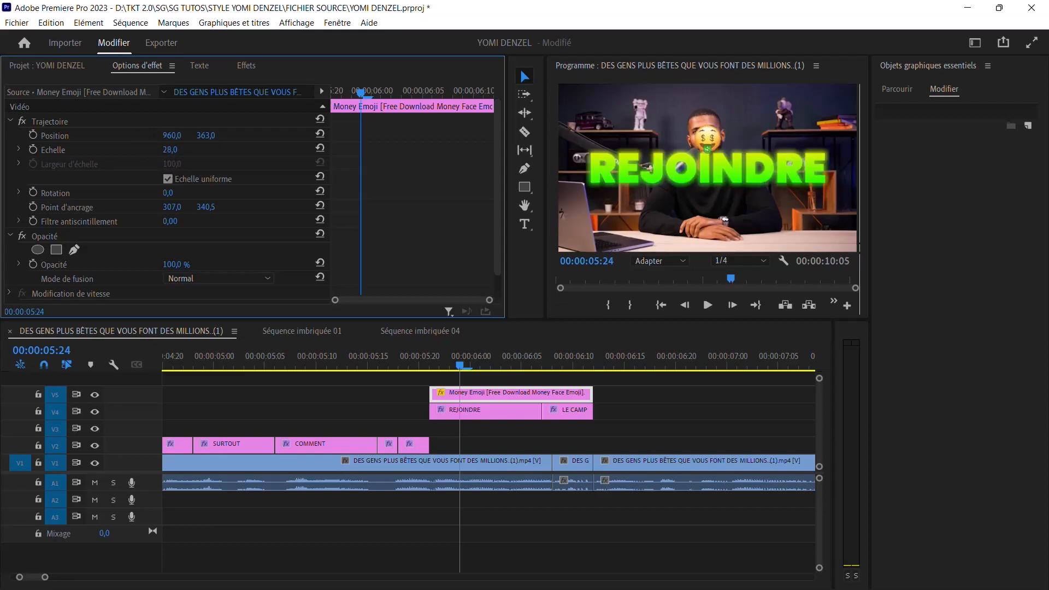
left_click_drag(206, 135, 200, 135)
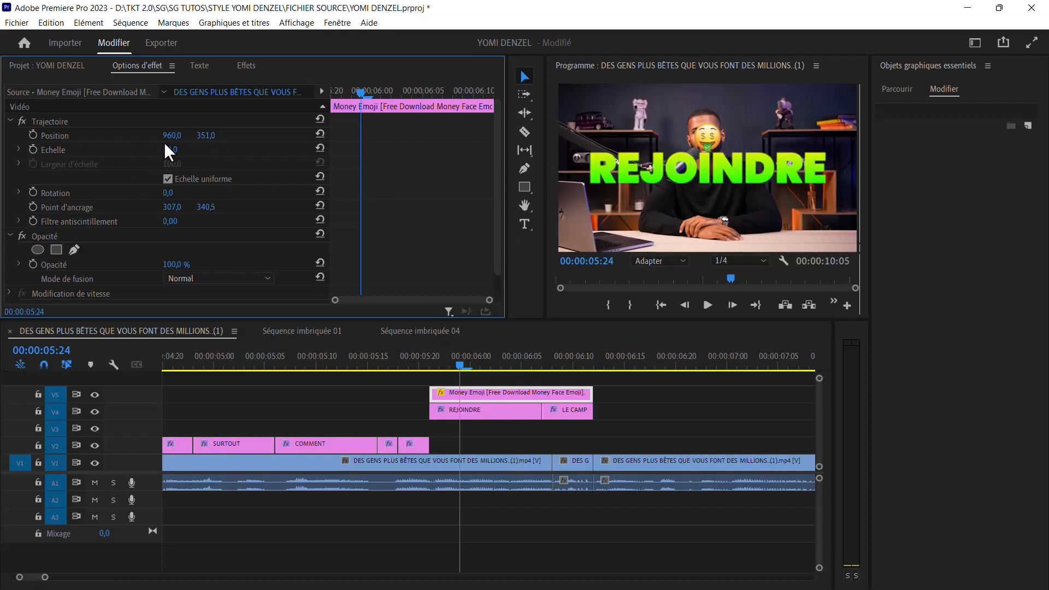
- Start position and rotation keyframes for the emoji at 00:00:05:23, animating horizontal position from -89 to 2053 at 00:00:06:03
left_click(348, 93)
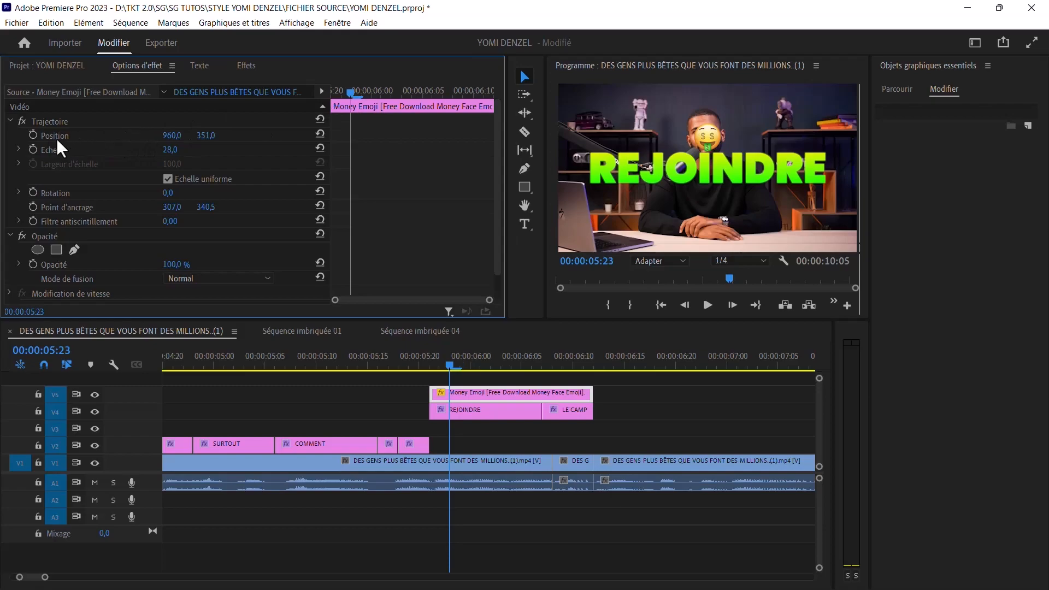
left_click(33, 134)
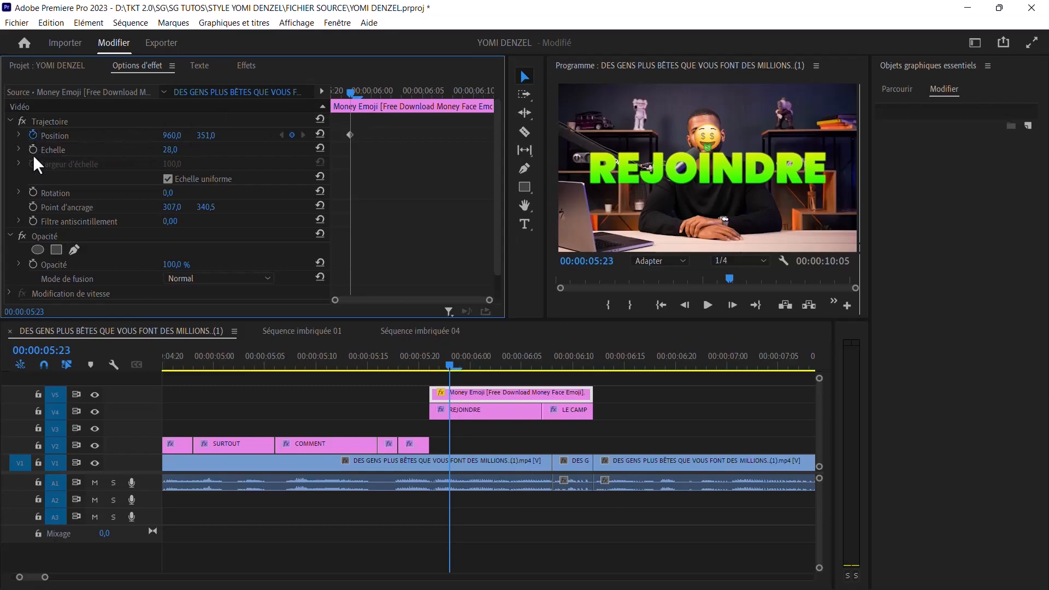
left_click(32, 193)
mouse_move(169, 135)
left_mouse_down()
mouse_move(126, 134)
mouse_move(185, 135)
mouse_move(168, 135)
left_mouse_up()
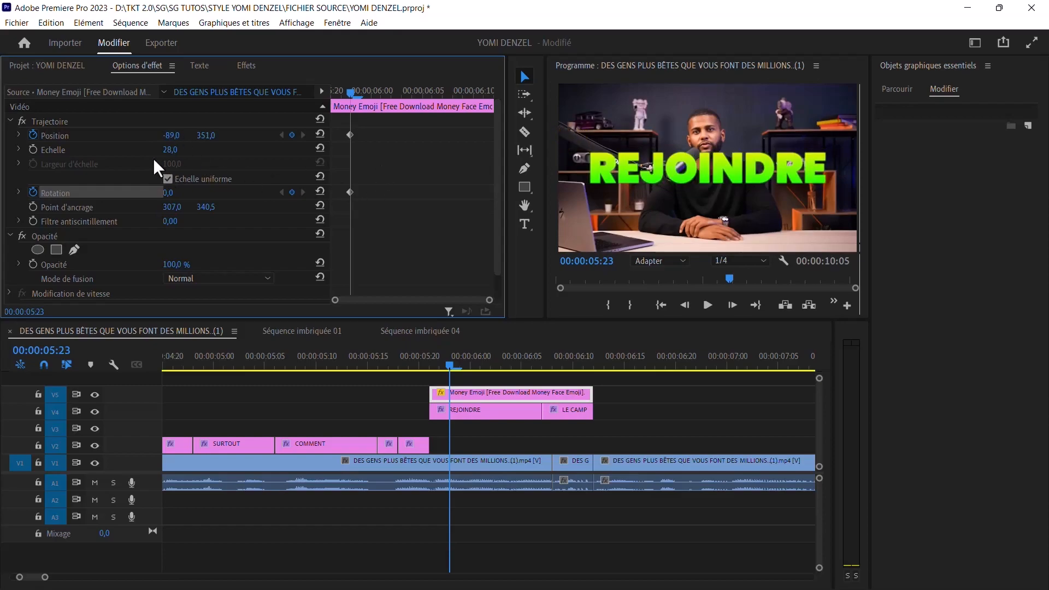
left_click(402, 93)
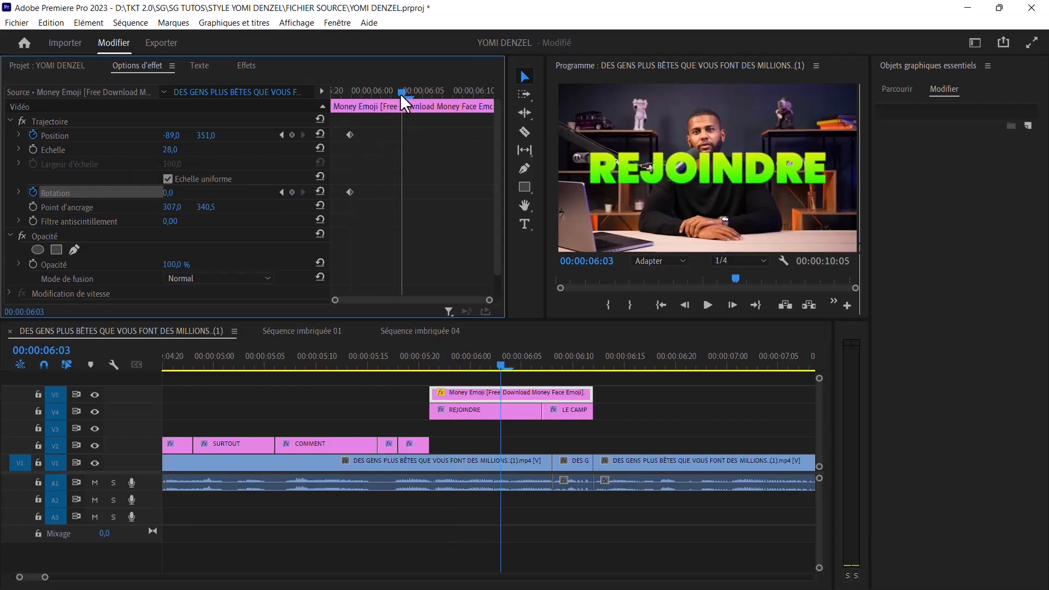
left_click_drag(171, 135, 218, 135)
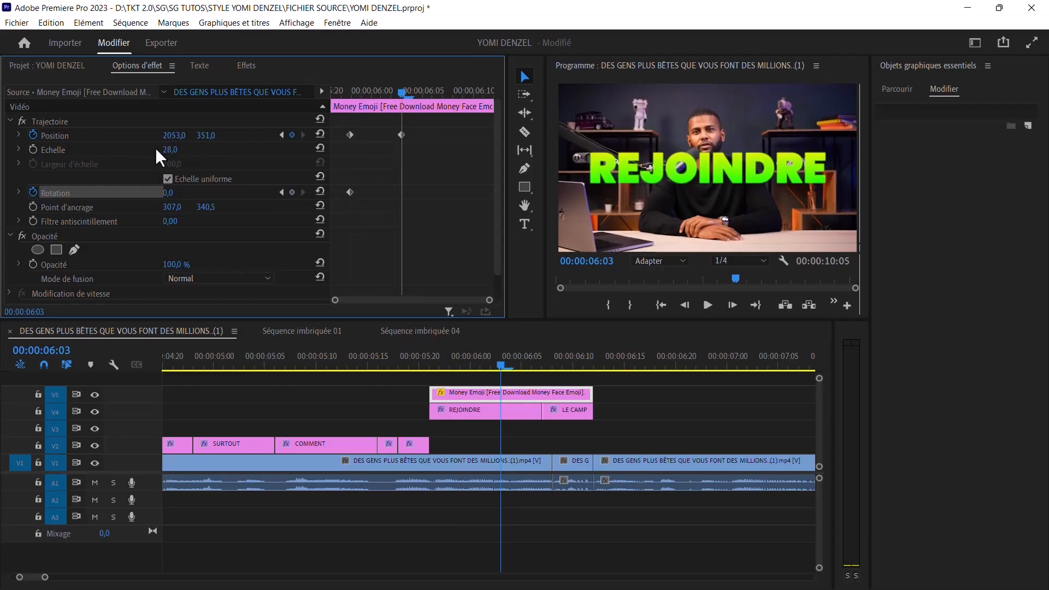